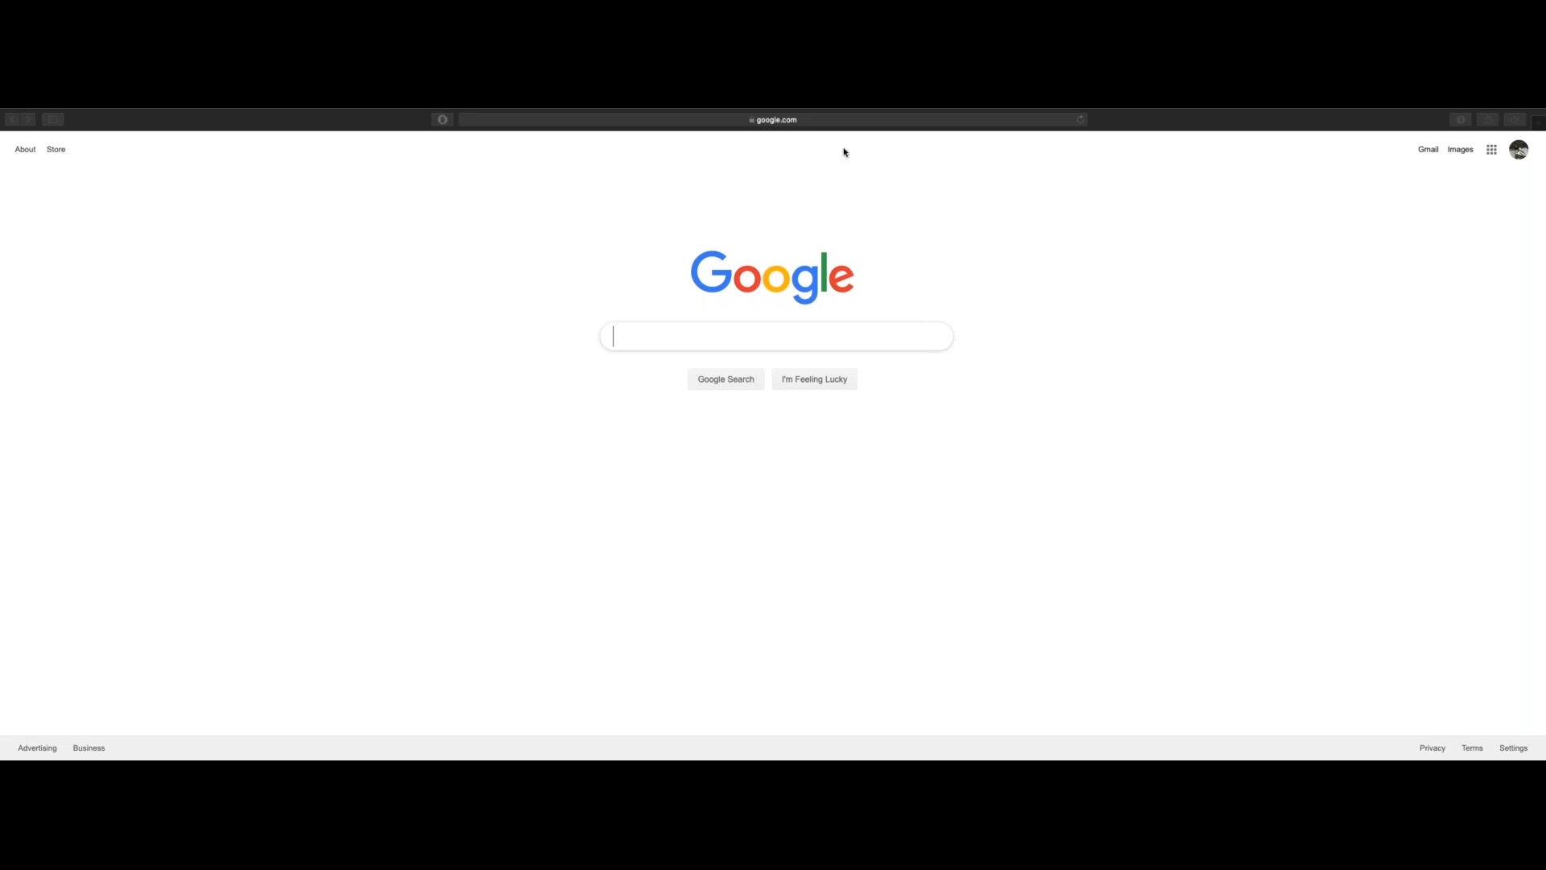
Open helpcenter.kbbh.org and sign in with the personal kbbh.org account that heads the account list.
{"action": "left_click", "coordinate": [827, 122]}
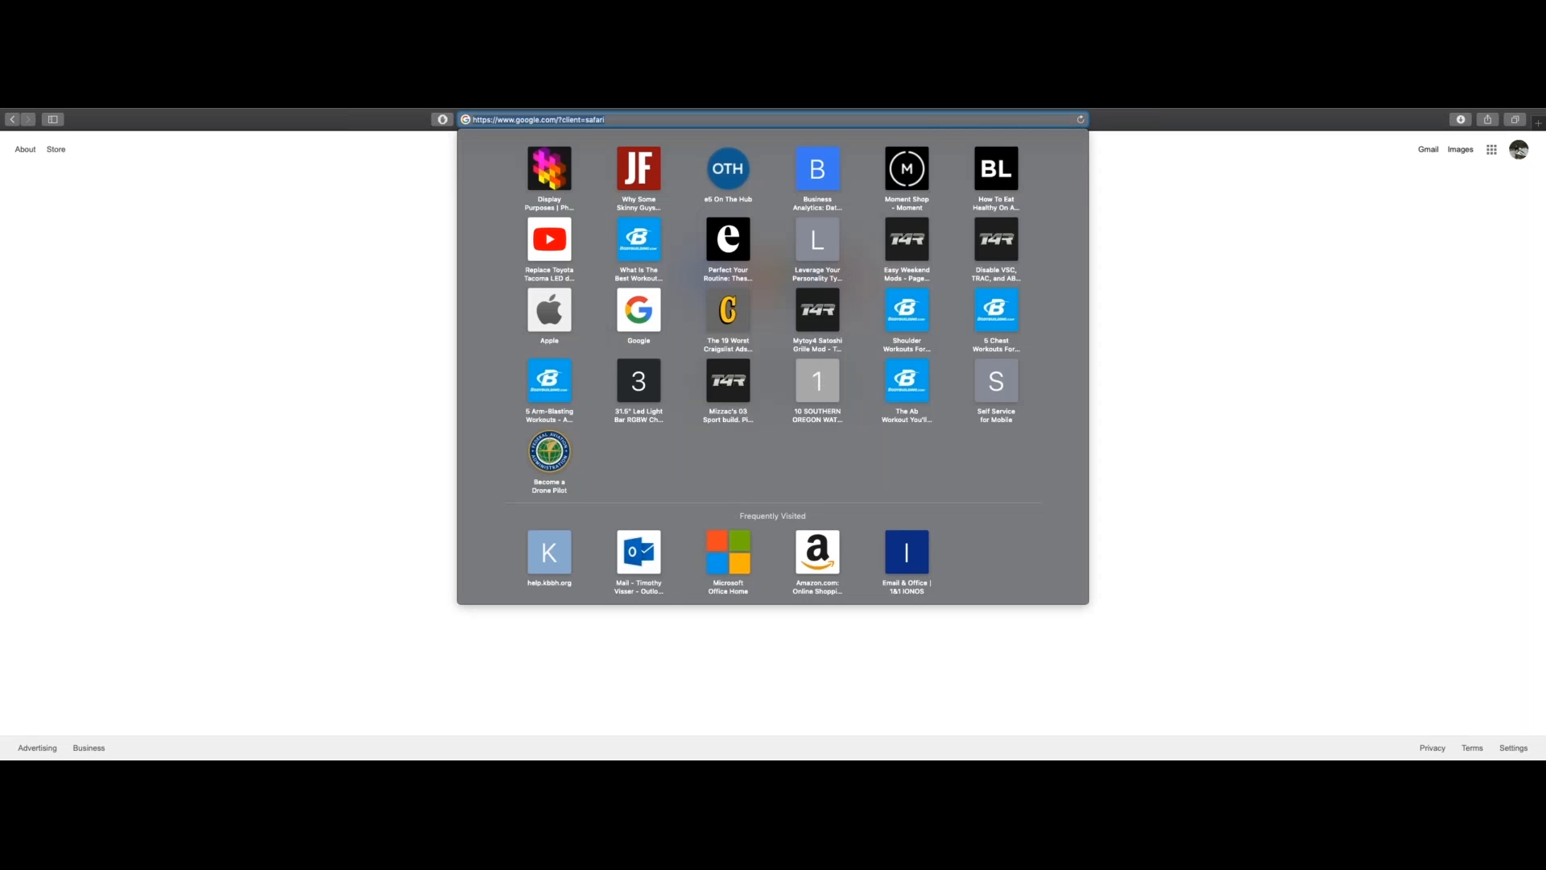
{"action": "type", "text": "helpcenter.kbbh.org"}
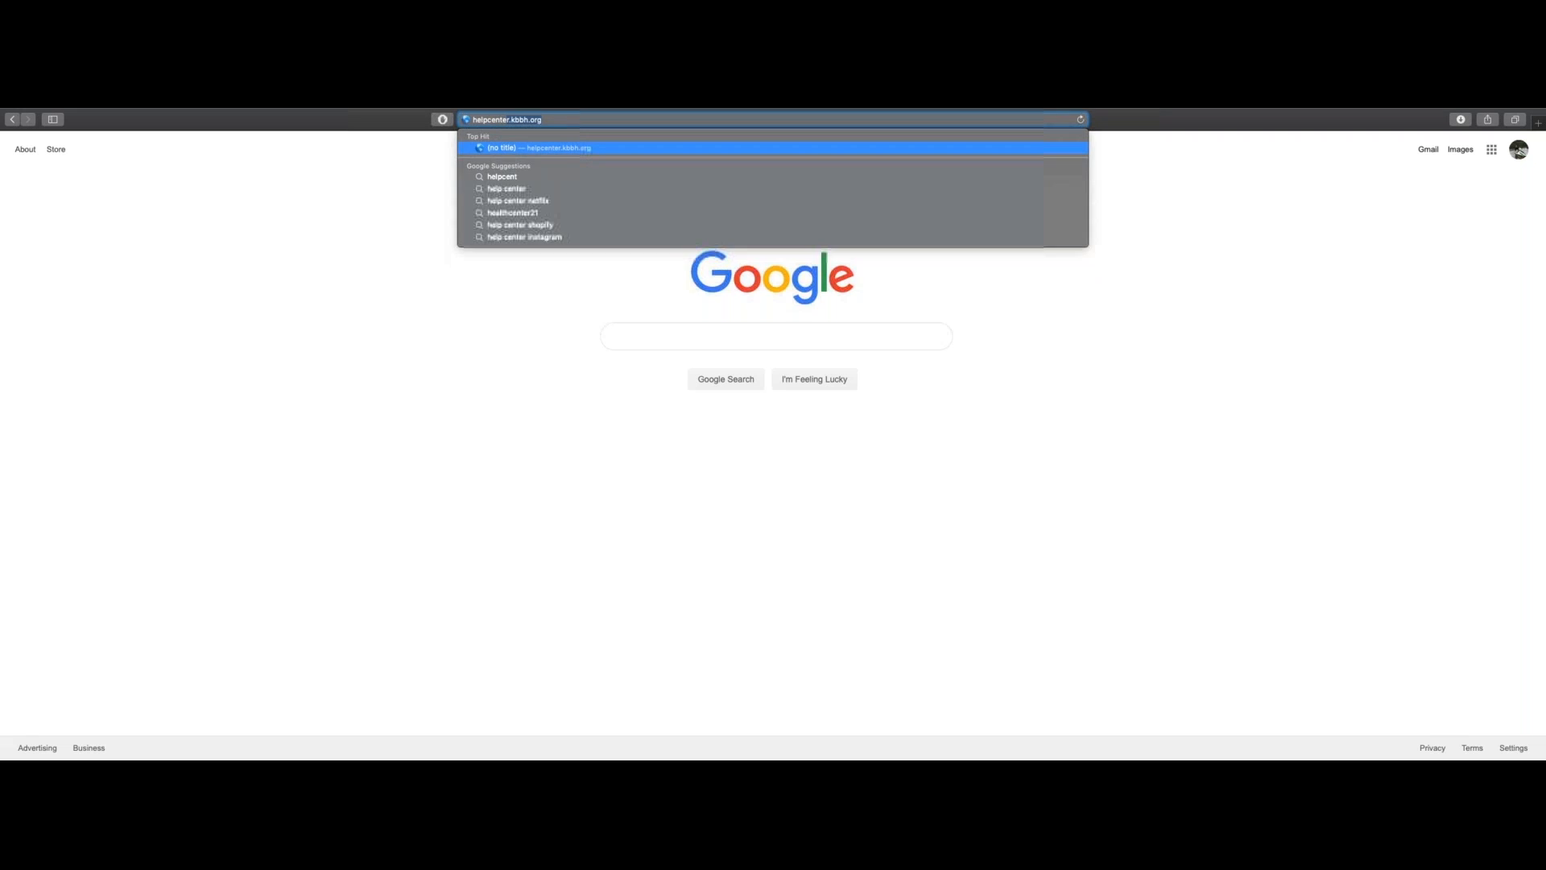
{"action": "key", "text": "Return"}
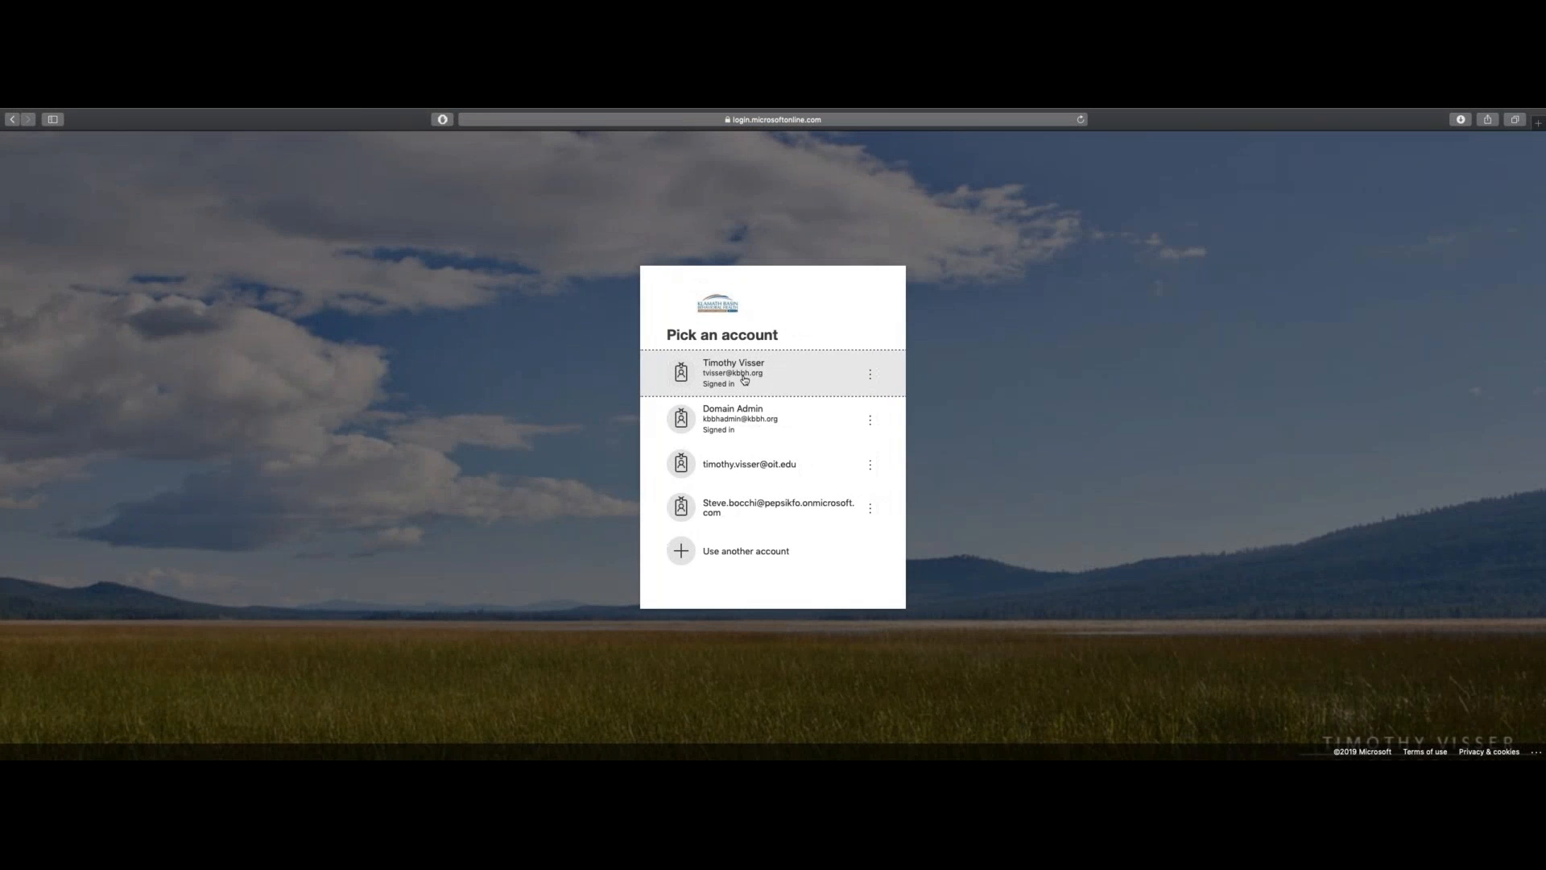
{"action": "left_click", "coordinate": [744, 378]}
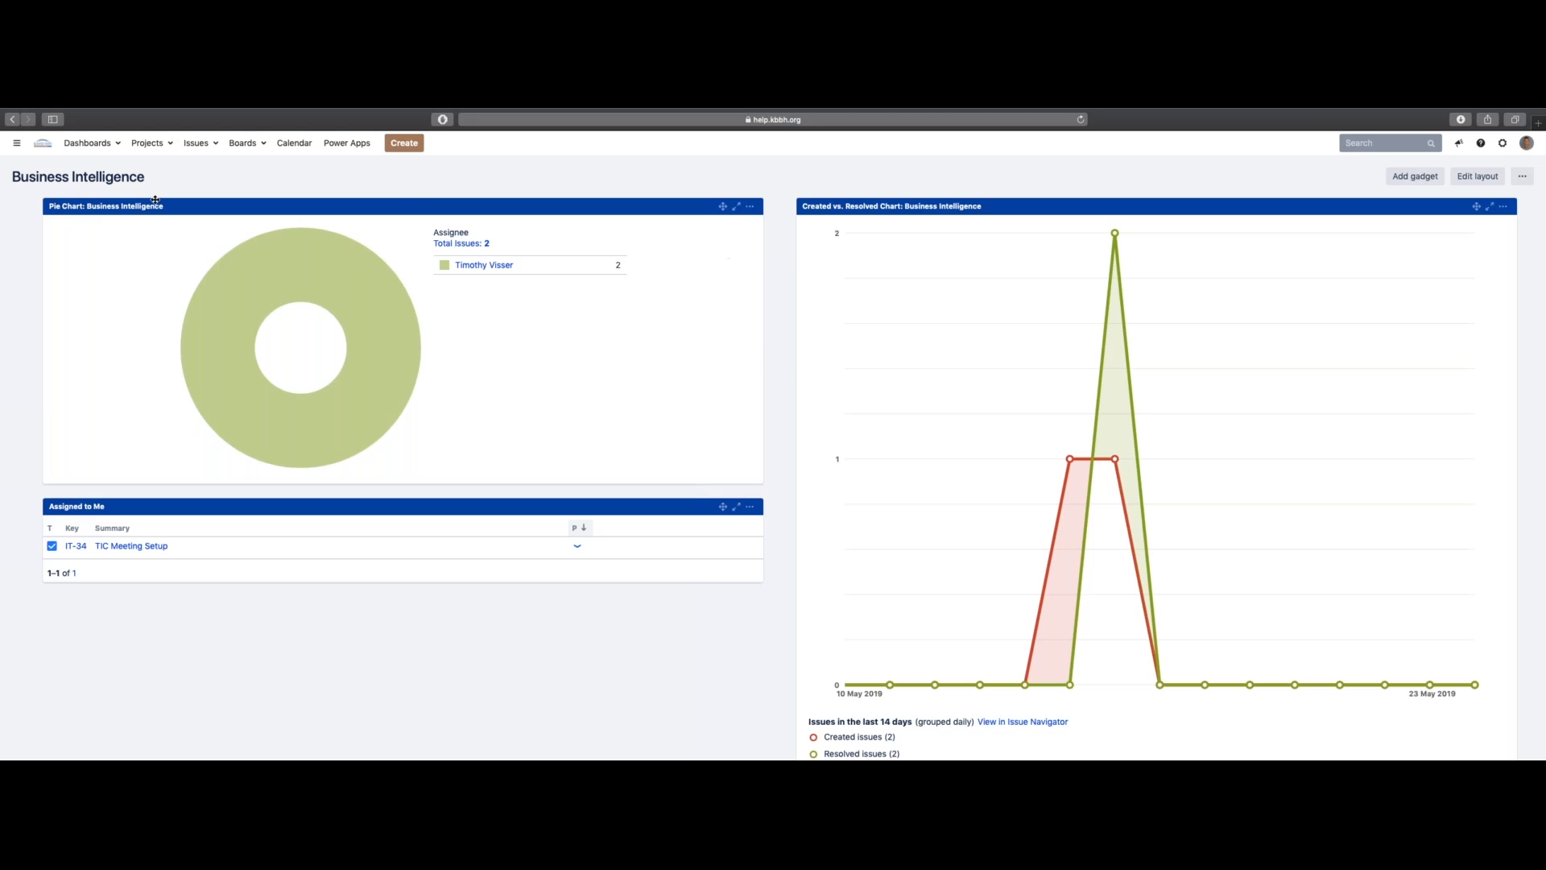
Go to the IT project's queues and open the TIC Meeting Setup issue.
{"action": "left_click", "coordinate": [157, 146]}
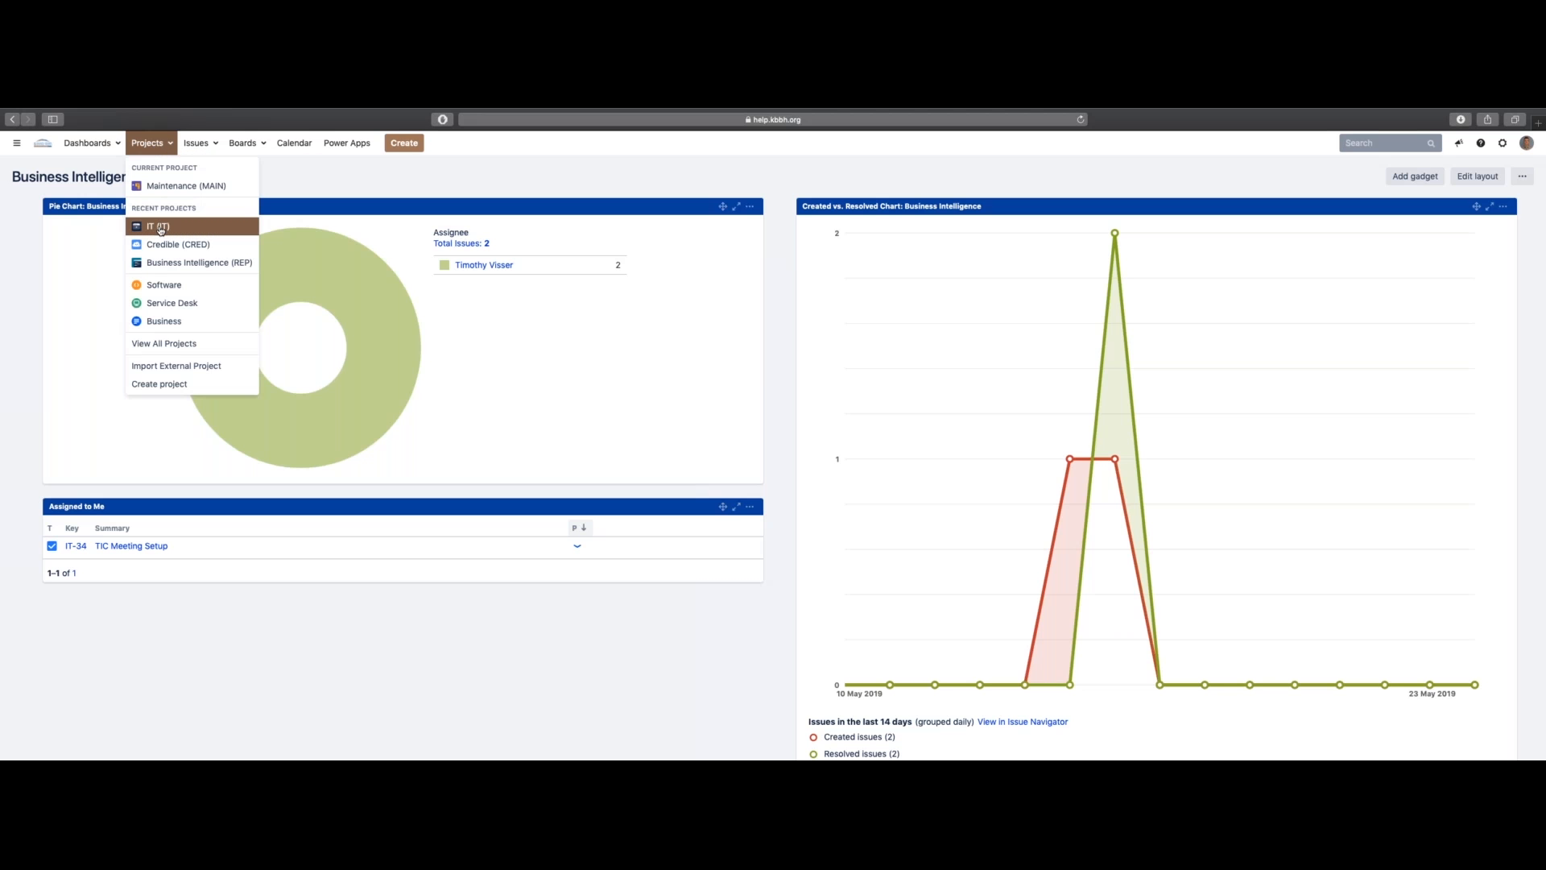
{"action": "left_click", "coordinate": [160, 228]}
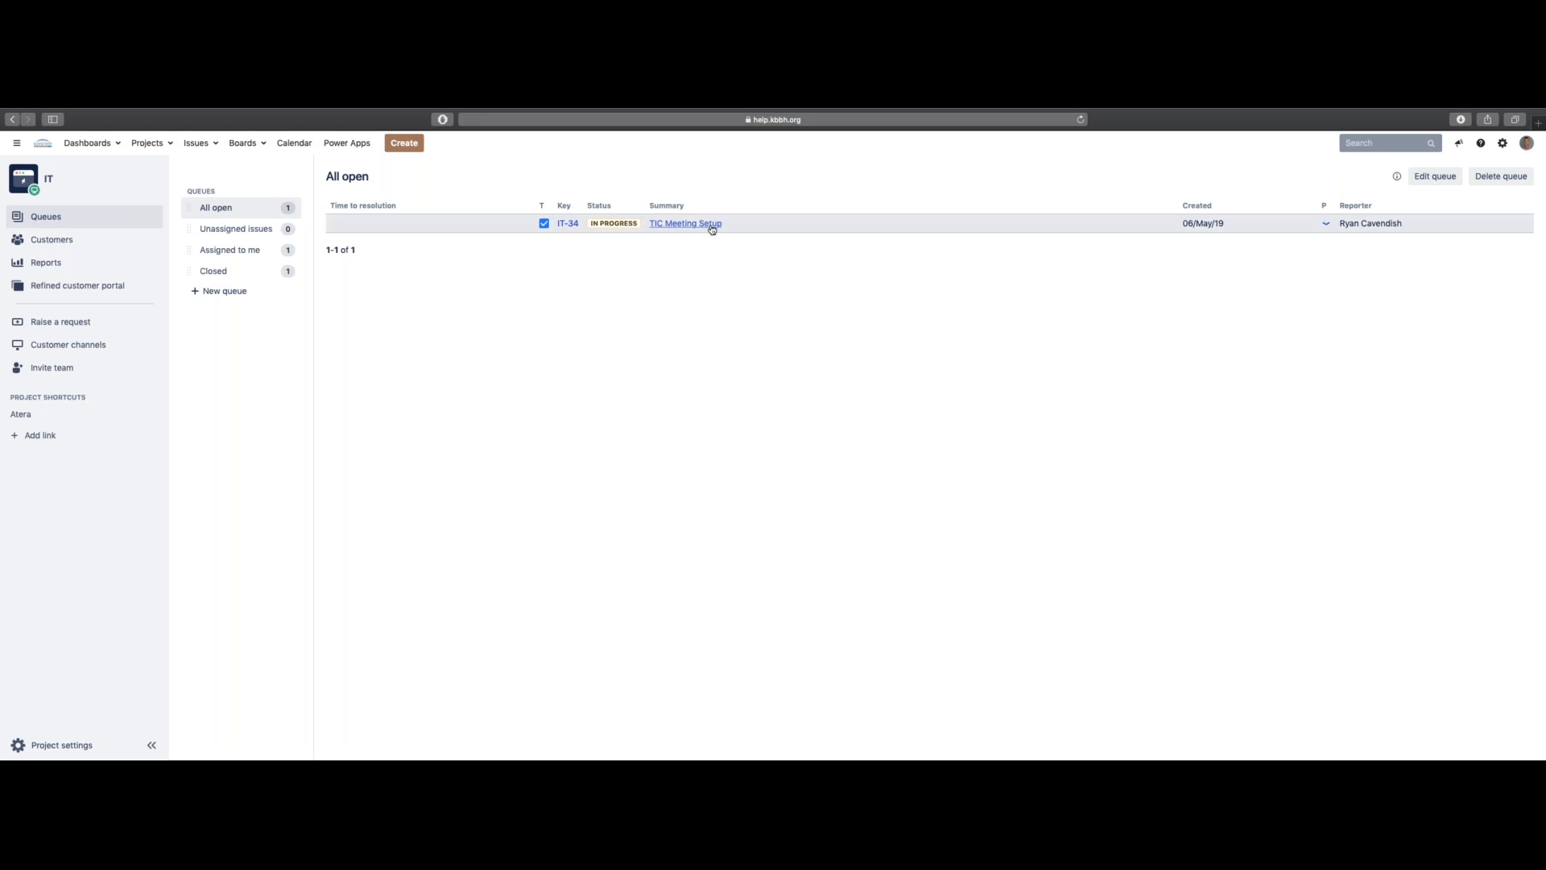
{"action": "left_click", "coordinate": [568, 224]}
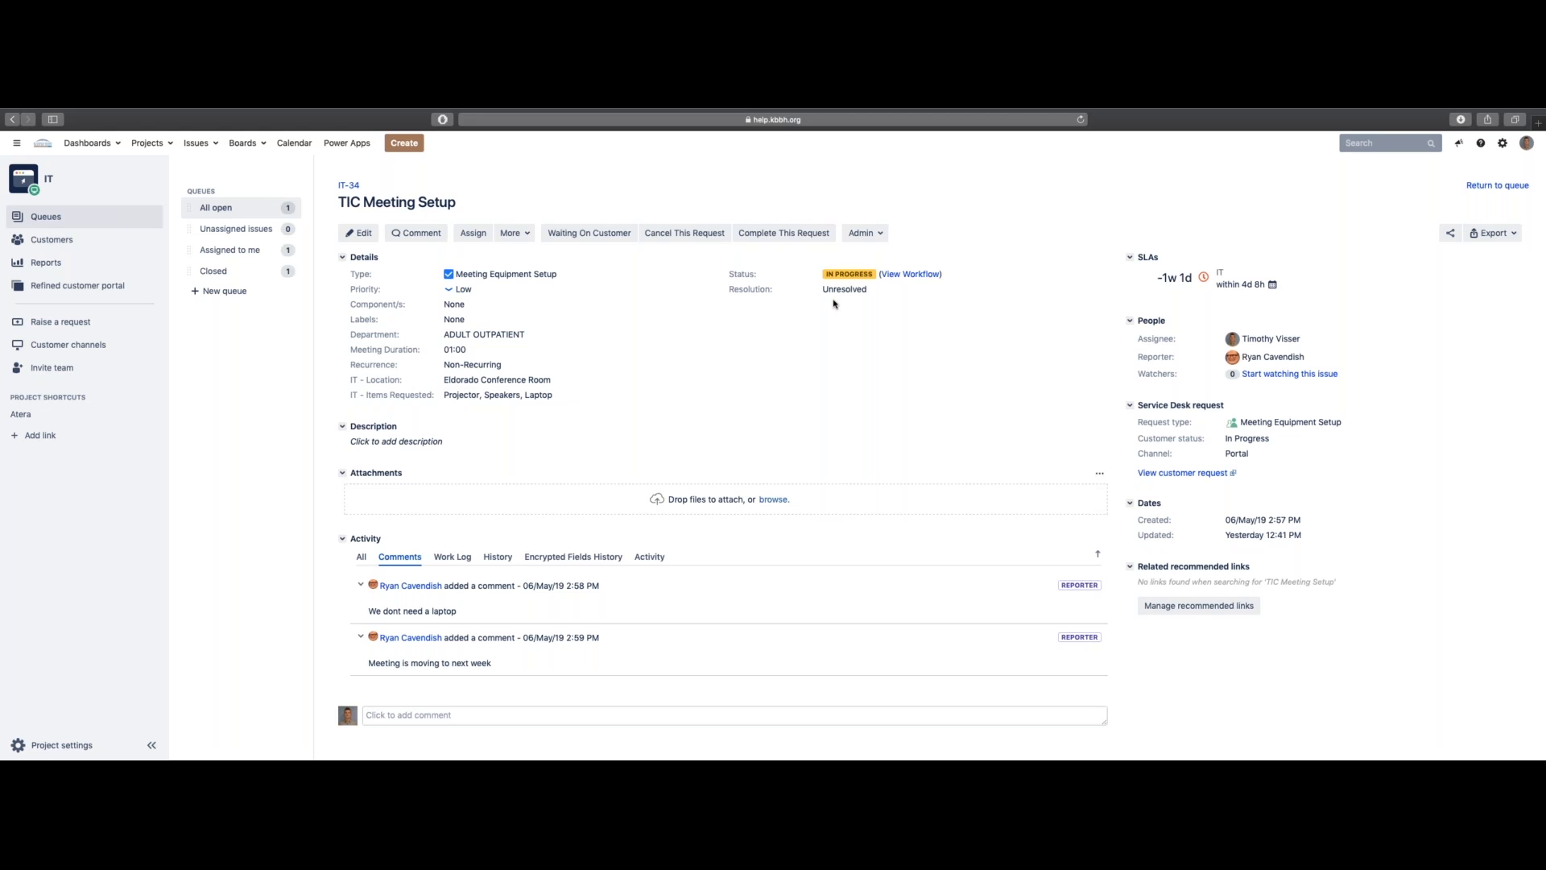
Examine the issue's workflow diagram, checking the transitions of the In Progress, Waiting on Support, Scheduled, Waiting for Customer and Cancelled statuses.
{"action": "left_click", "coordinate": [921, 279]}
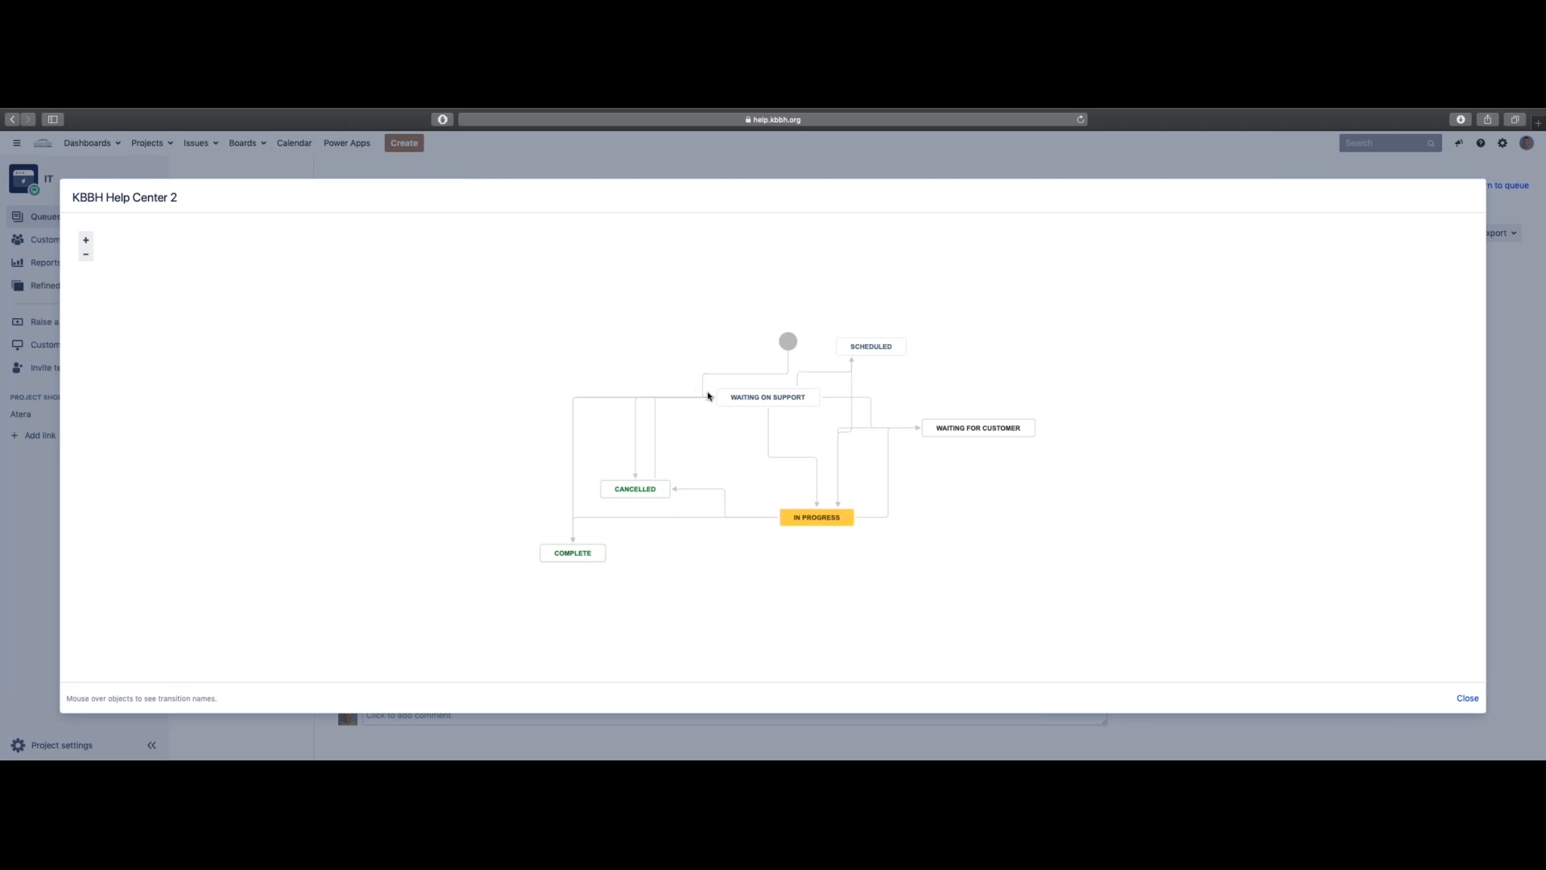
{"action": "mouse_move", "coordinate": [813, 516]}
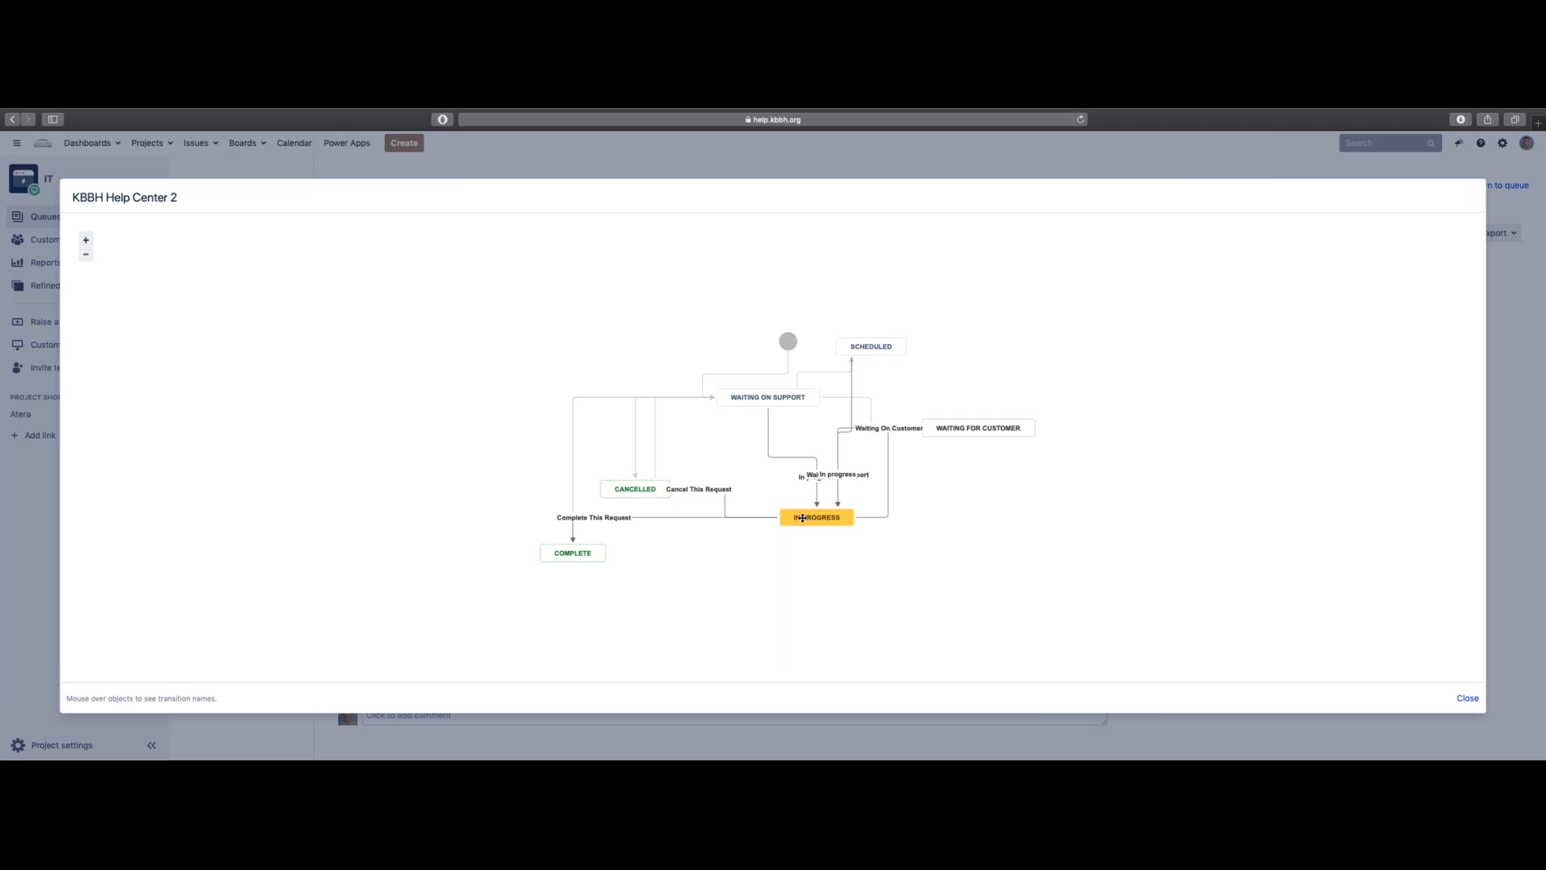
{"action": "mouse_move", "coordinate": [721, 393]}
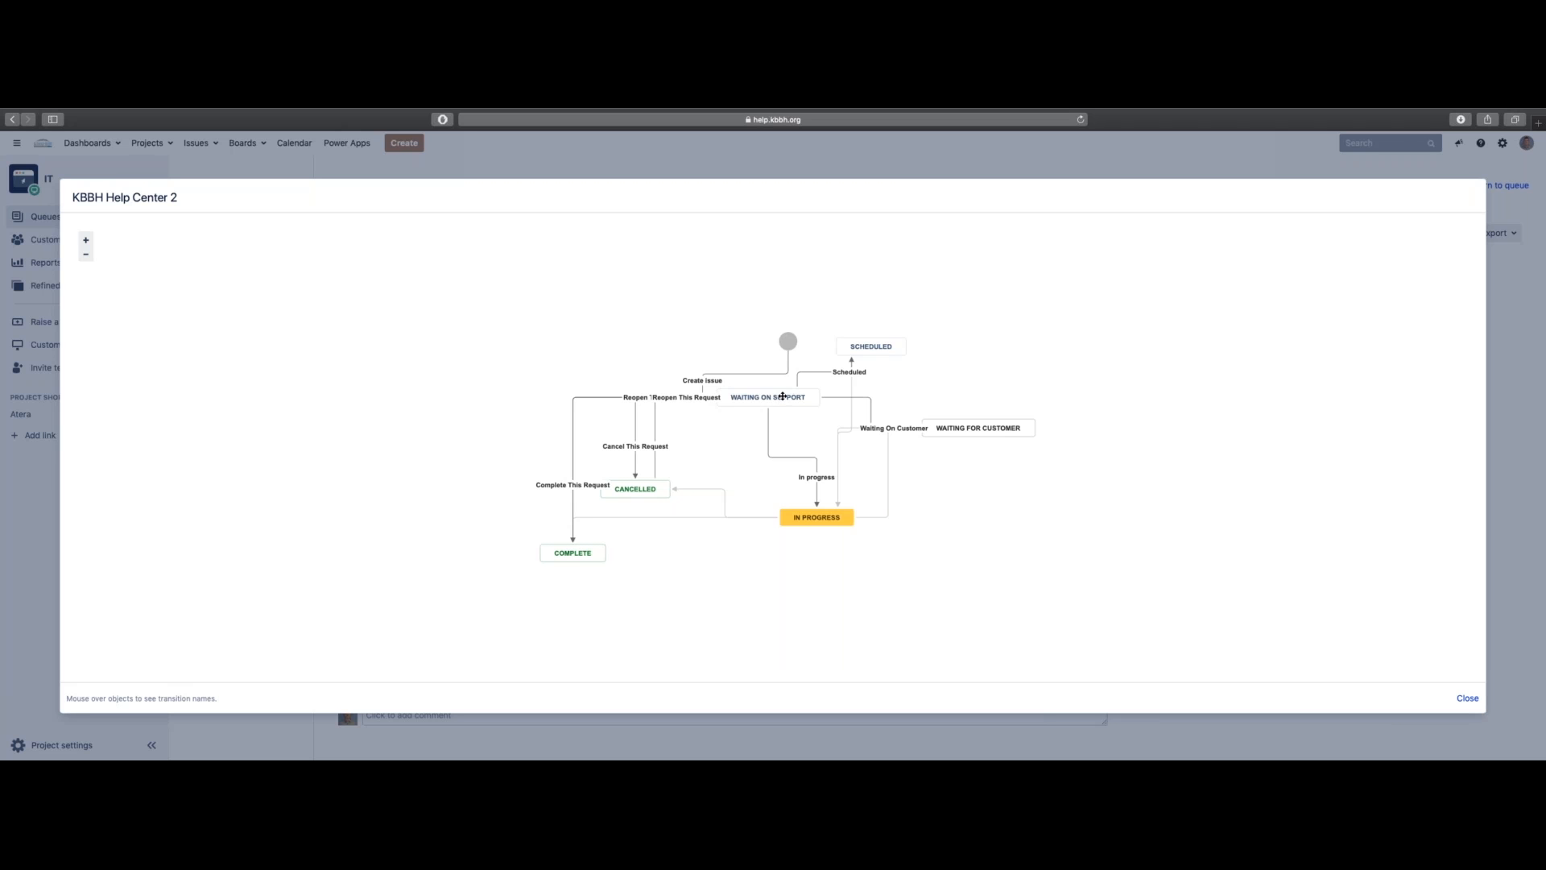
{"action": "mouse_move", "coordinate": [853, 348]}
{"action": "mouse_move", "coordinate": [942, 427]}
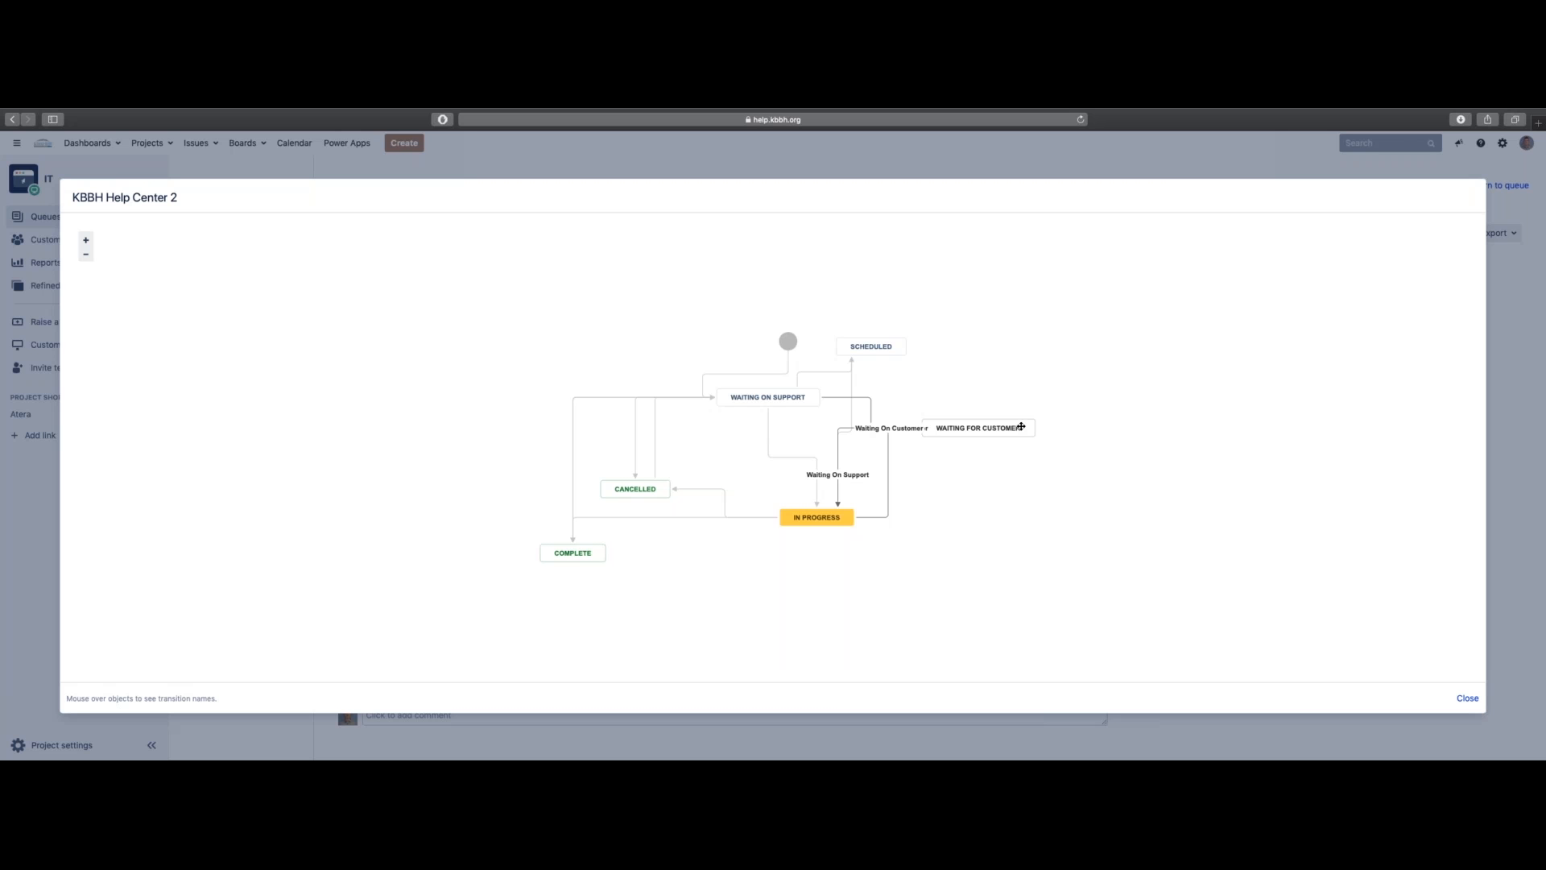
{"action": "mouse_move", "coordinate": [788, 397]}
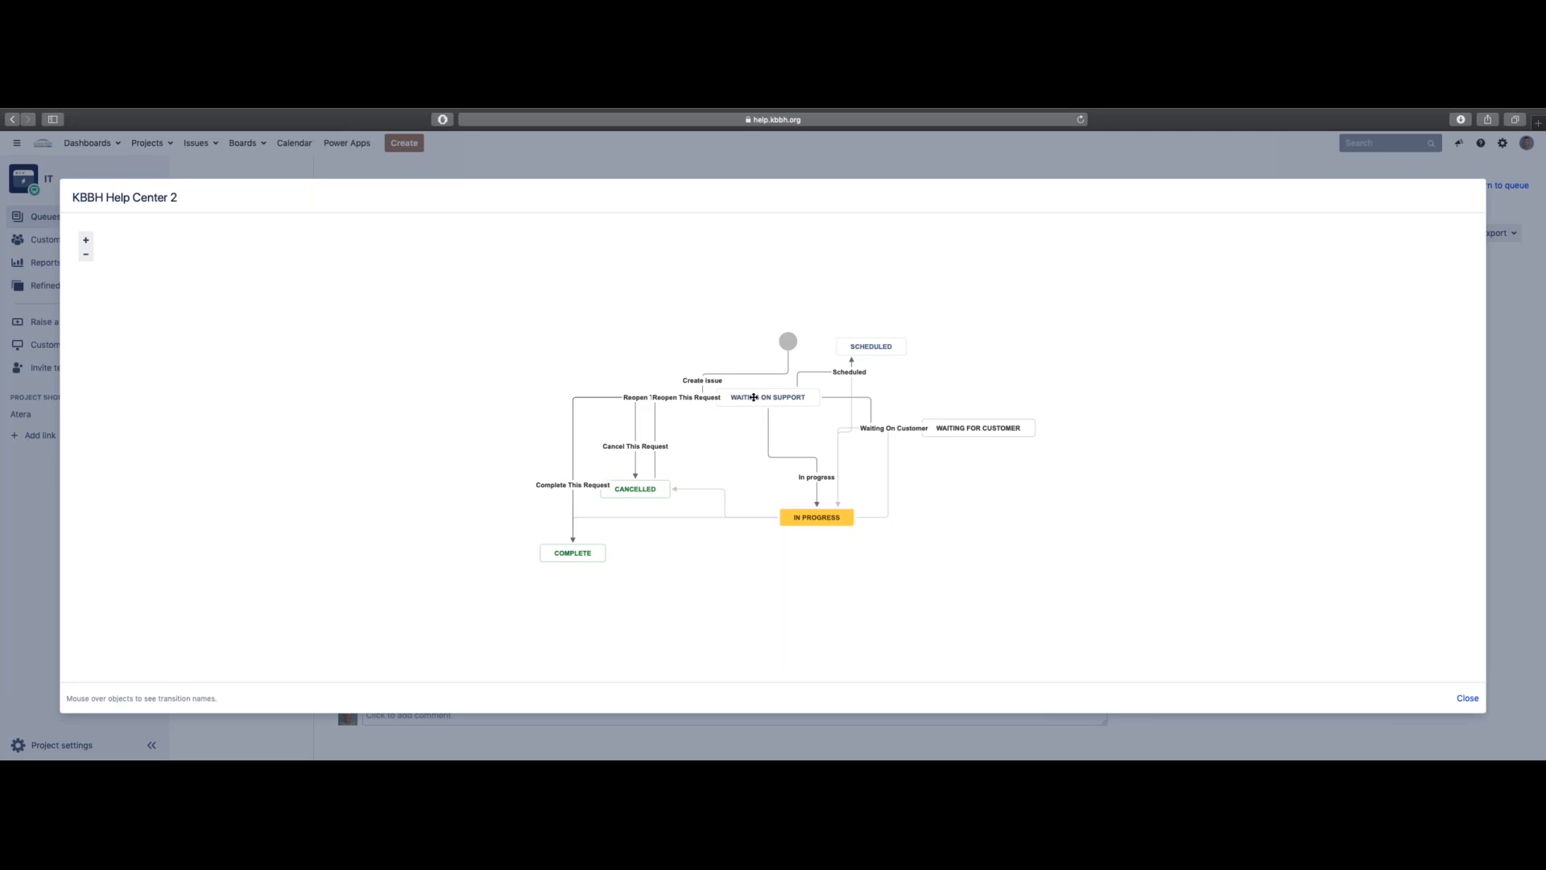
{"action": "mouse_move", "coordinate": [806, 520]}
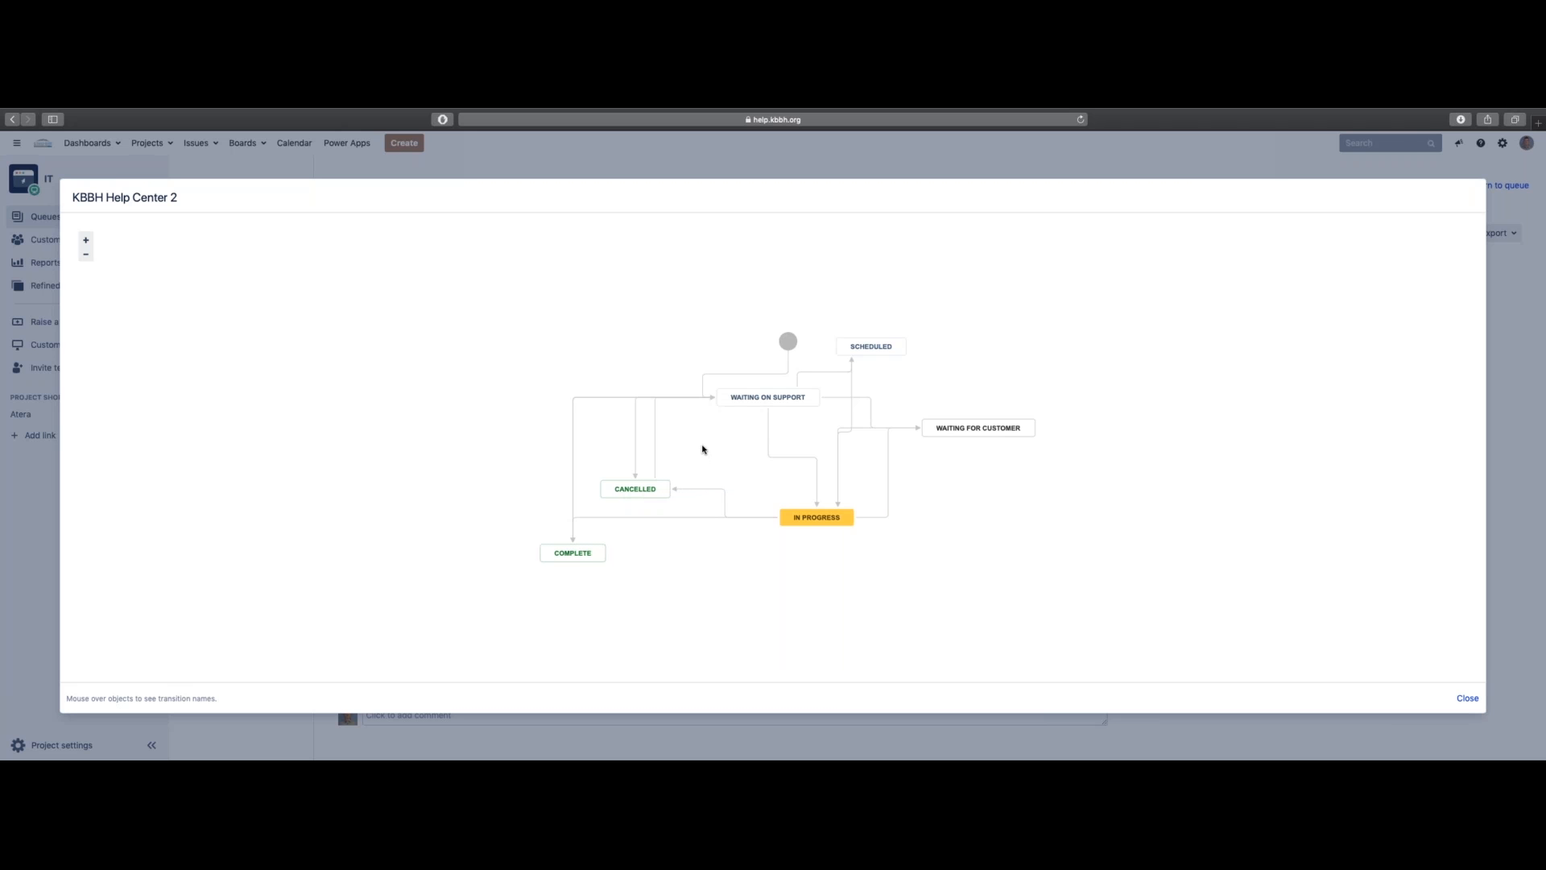
{"action": "mouse_move", "coordinate": [618, 487]}
{"action": "left_click", "coordinate": [1465, 700]}
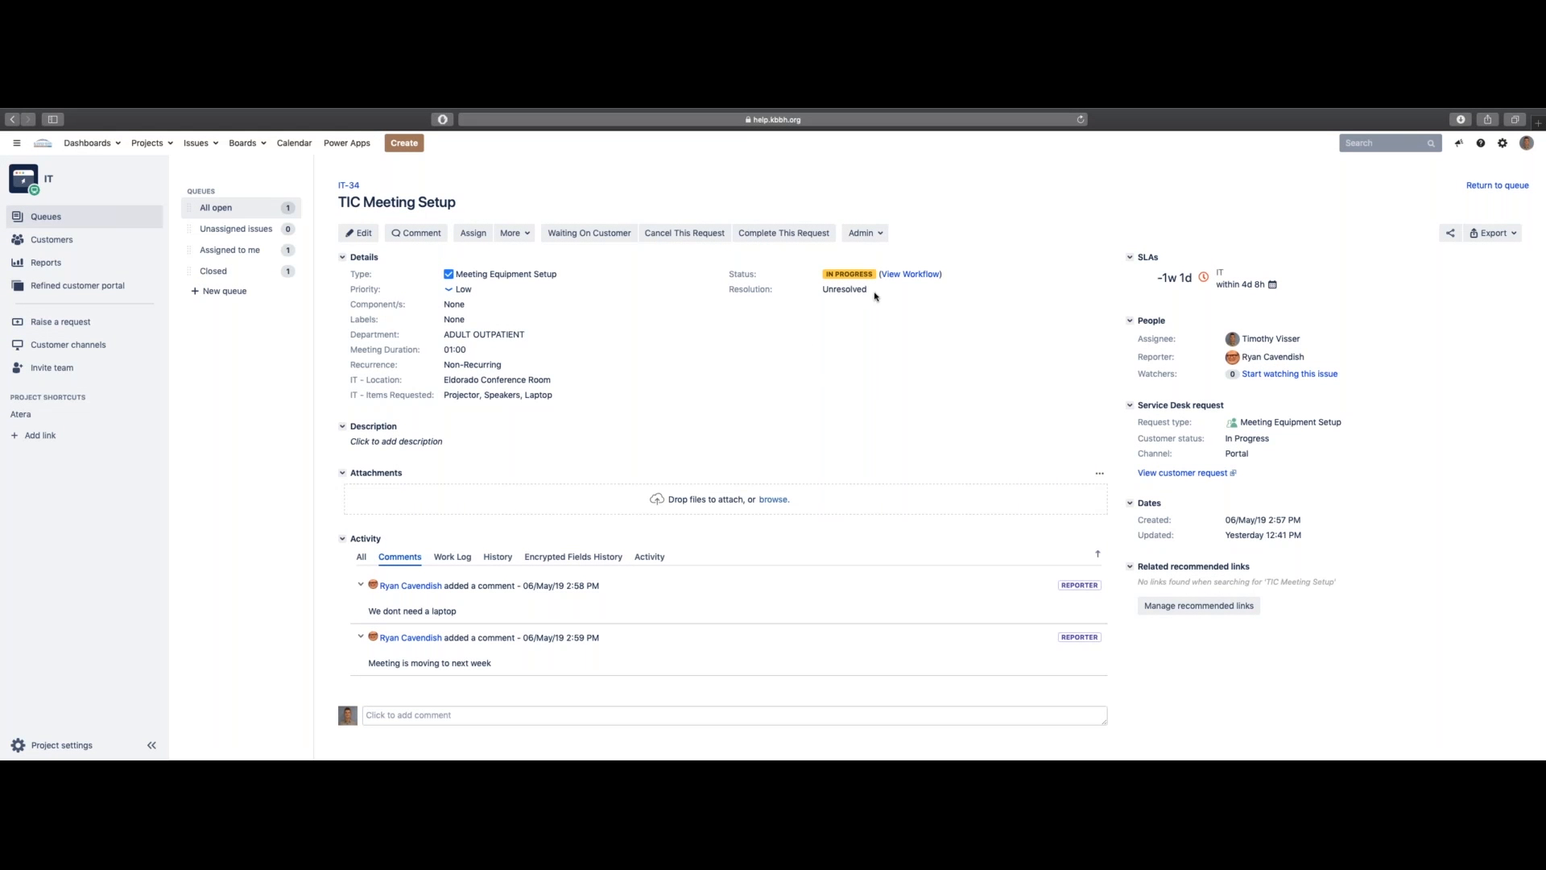
Share the comment "Delivered the equipment to the meeting and removed when the meeting was over." with the customer.
{"action": "mouse_move", "coordinate": [878, 275]}
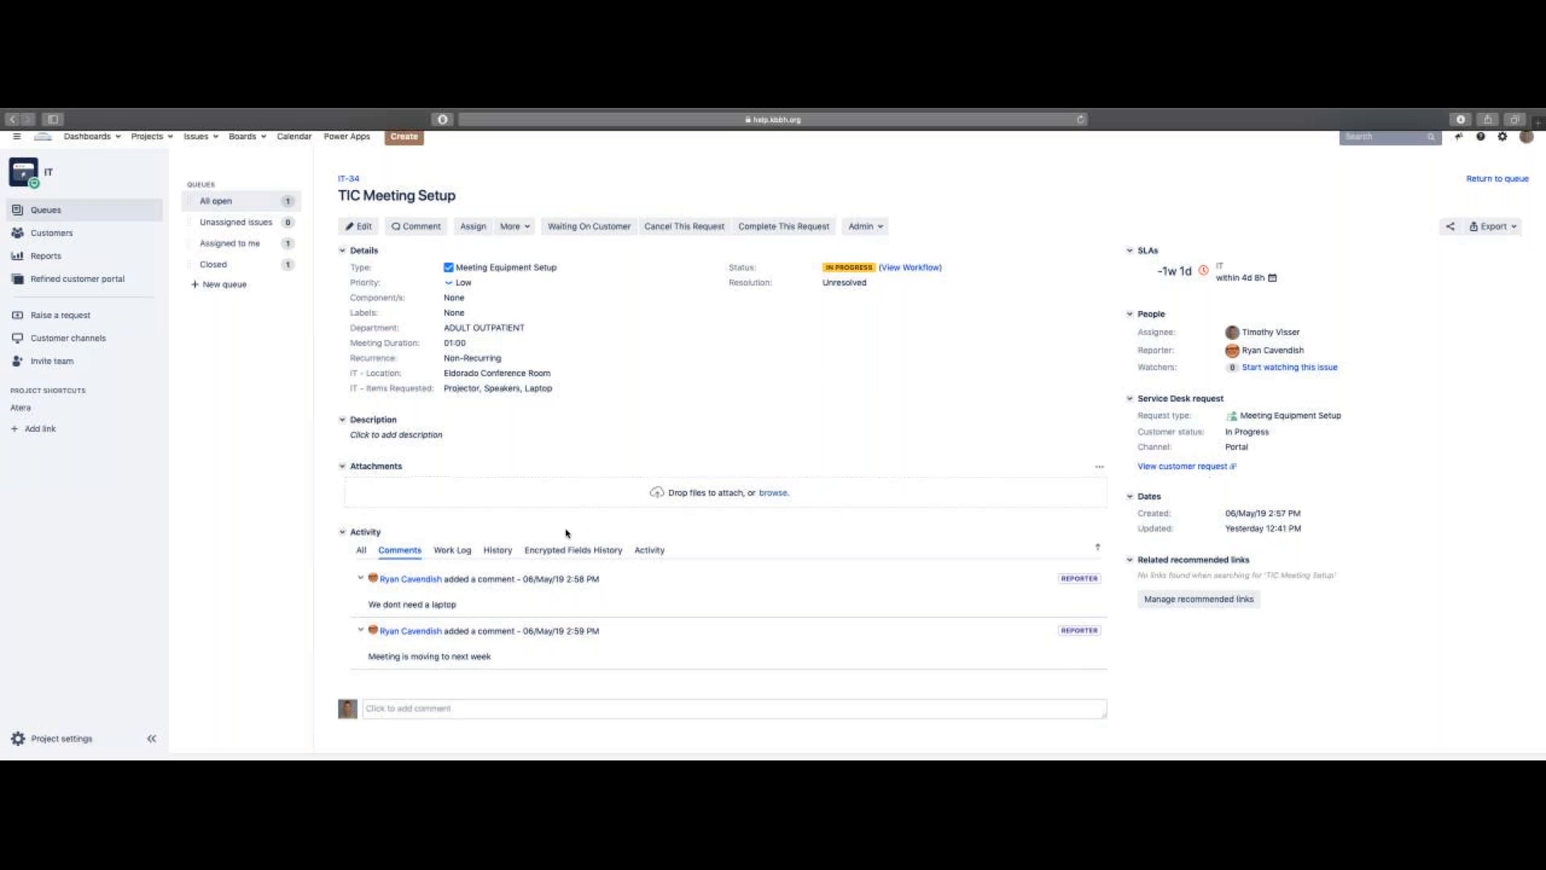
{"action": "left_click", "coordinate": [425, 714]}
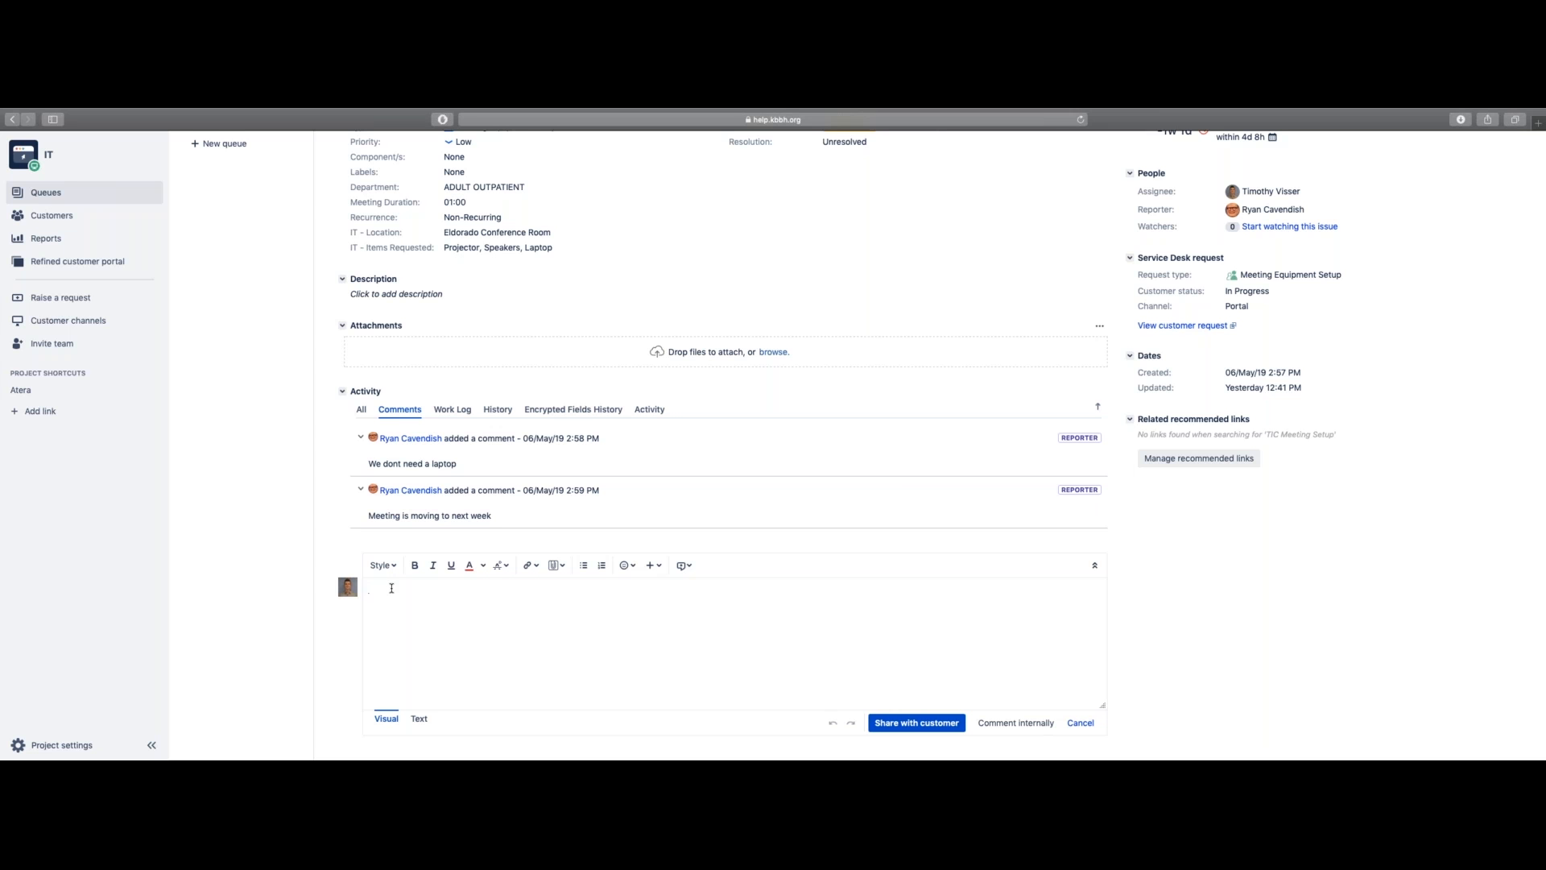
{"action": "type", "text": "Delivered the equipment to the meeting and removed when the meeting was over."}
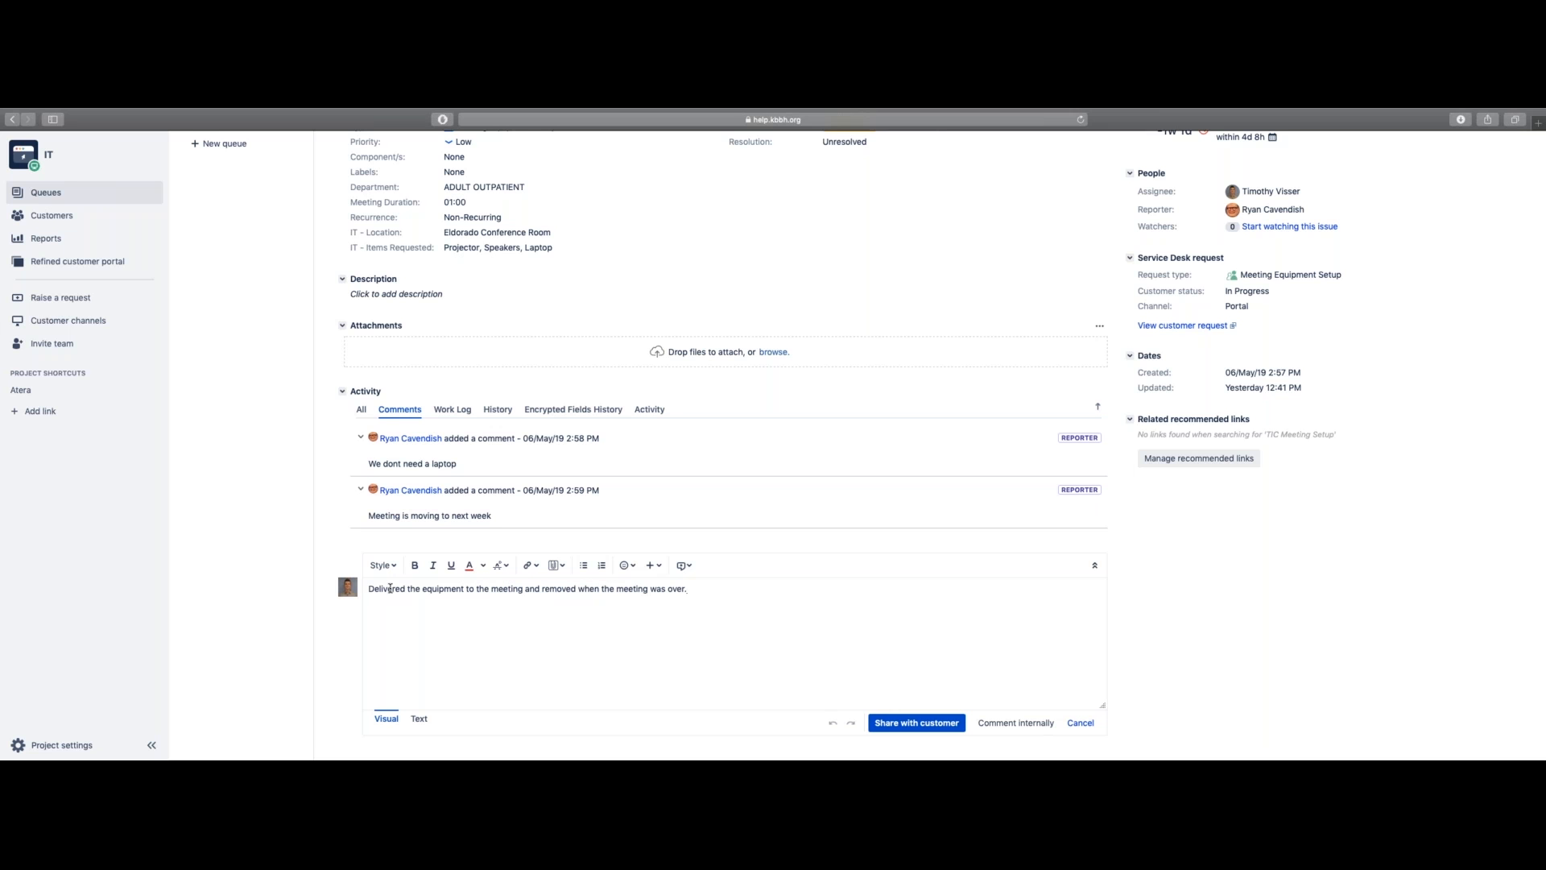
{"action": "left_click", "coordinate": [900, 722]}
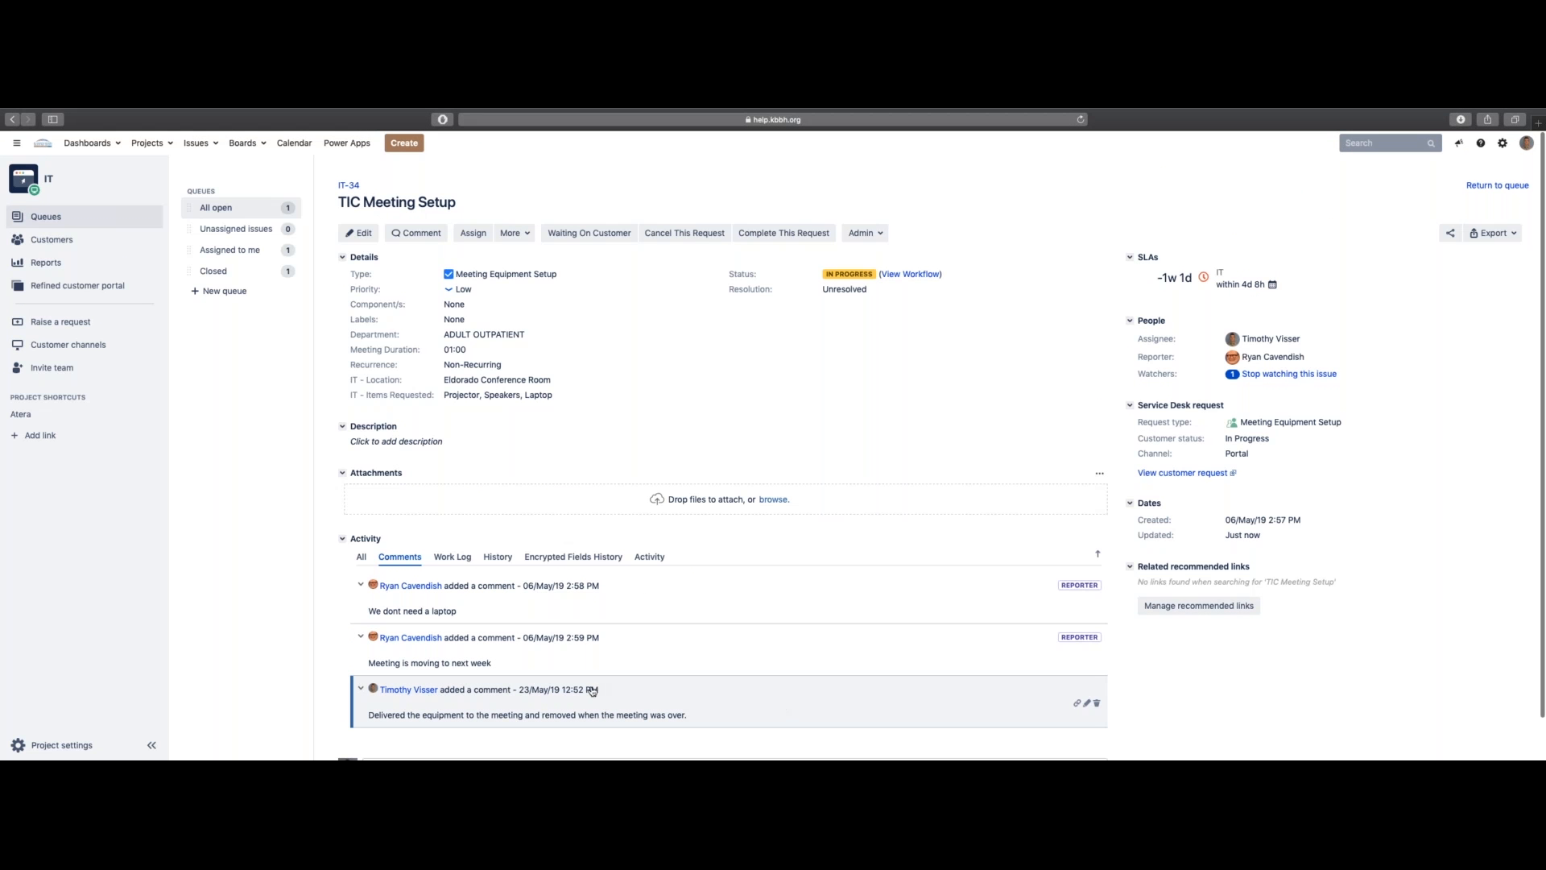
Complete the TIC Meeting Setup request and check its SLA.
{"action": "left_click", "coordinate": [785, 235]}
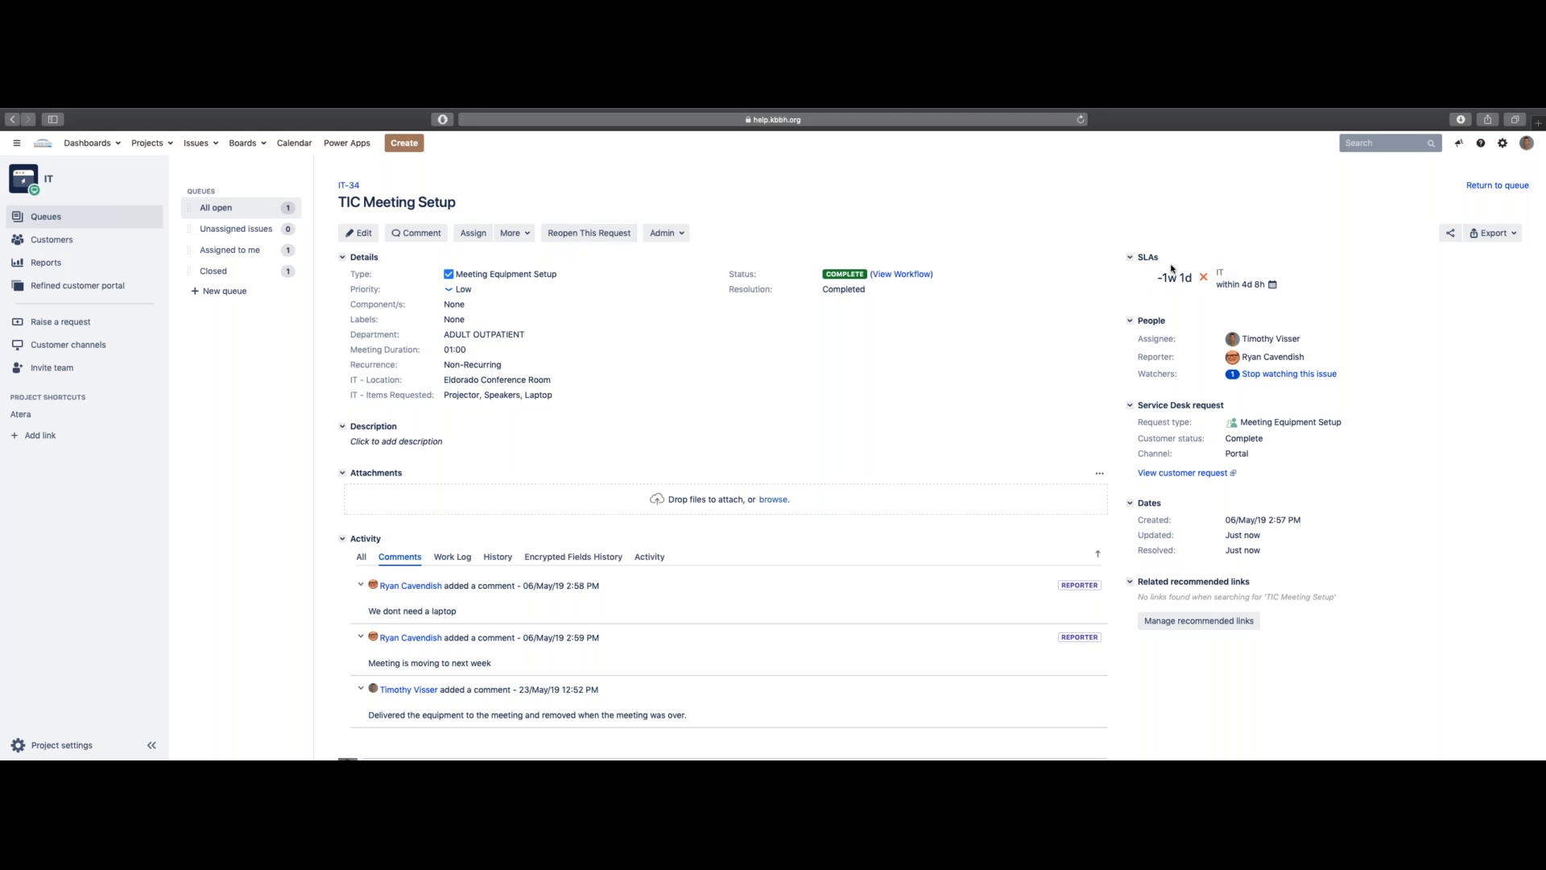
{"action": "mouse_move", "coordinate": [1160, 283]}
Reopen the completed request and check its current position in the workflow diagram.
{"action": "left_click", "coordinate": [567, 236]}
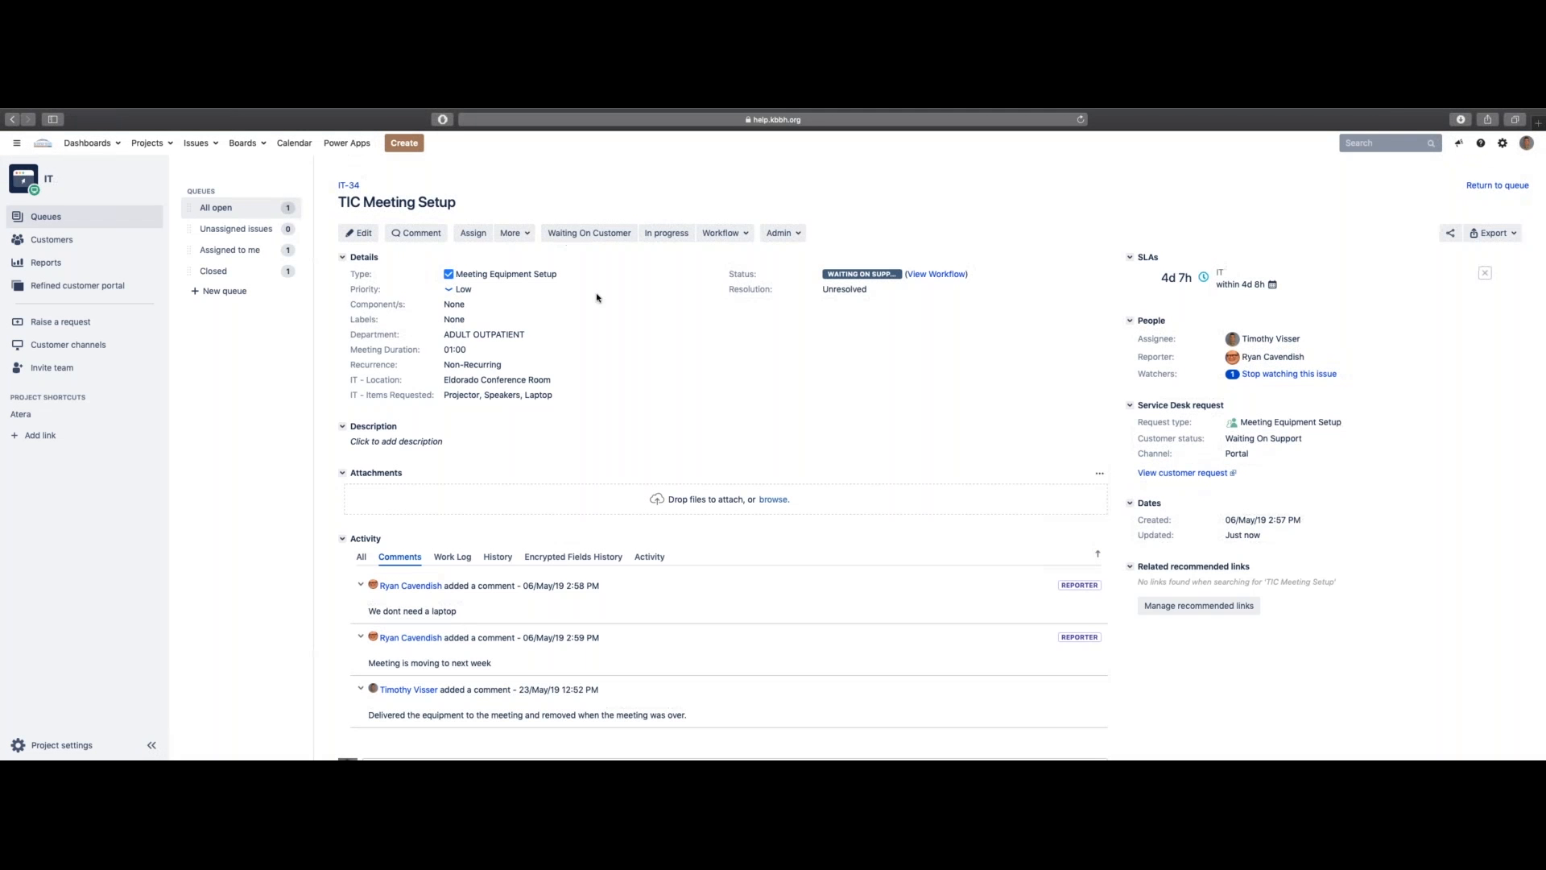
{"action": "left_click", "coordinate": [939, 276]}
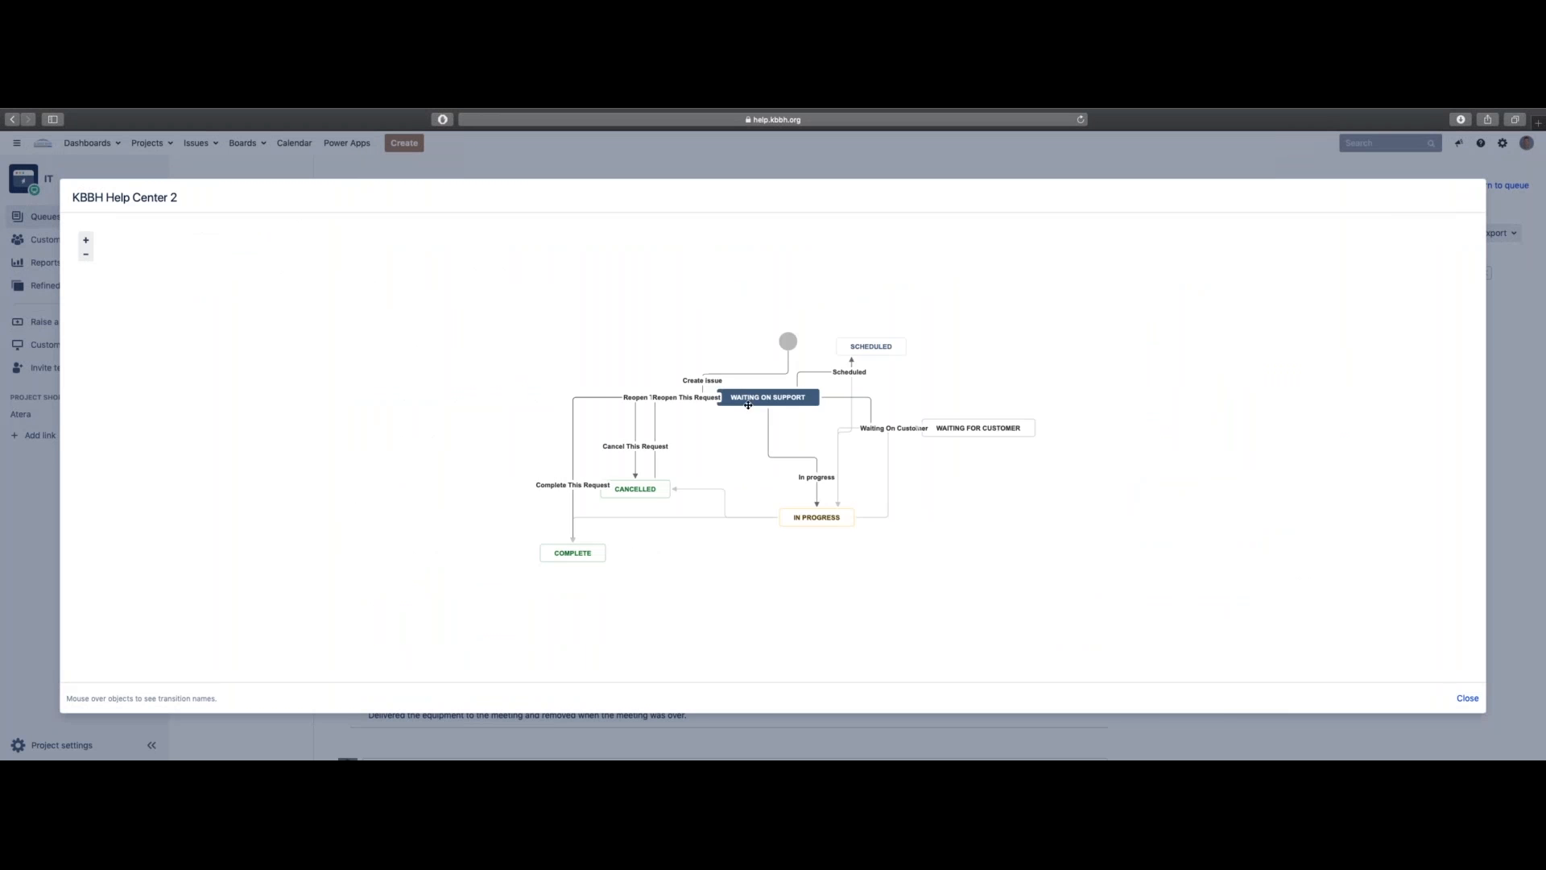
{"action": "left_click", "coordinate": [1467, 698]}
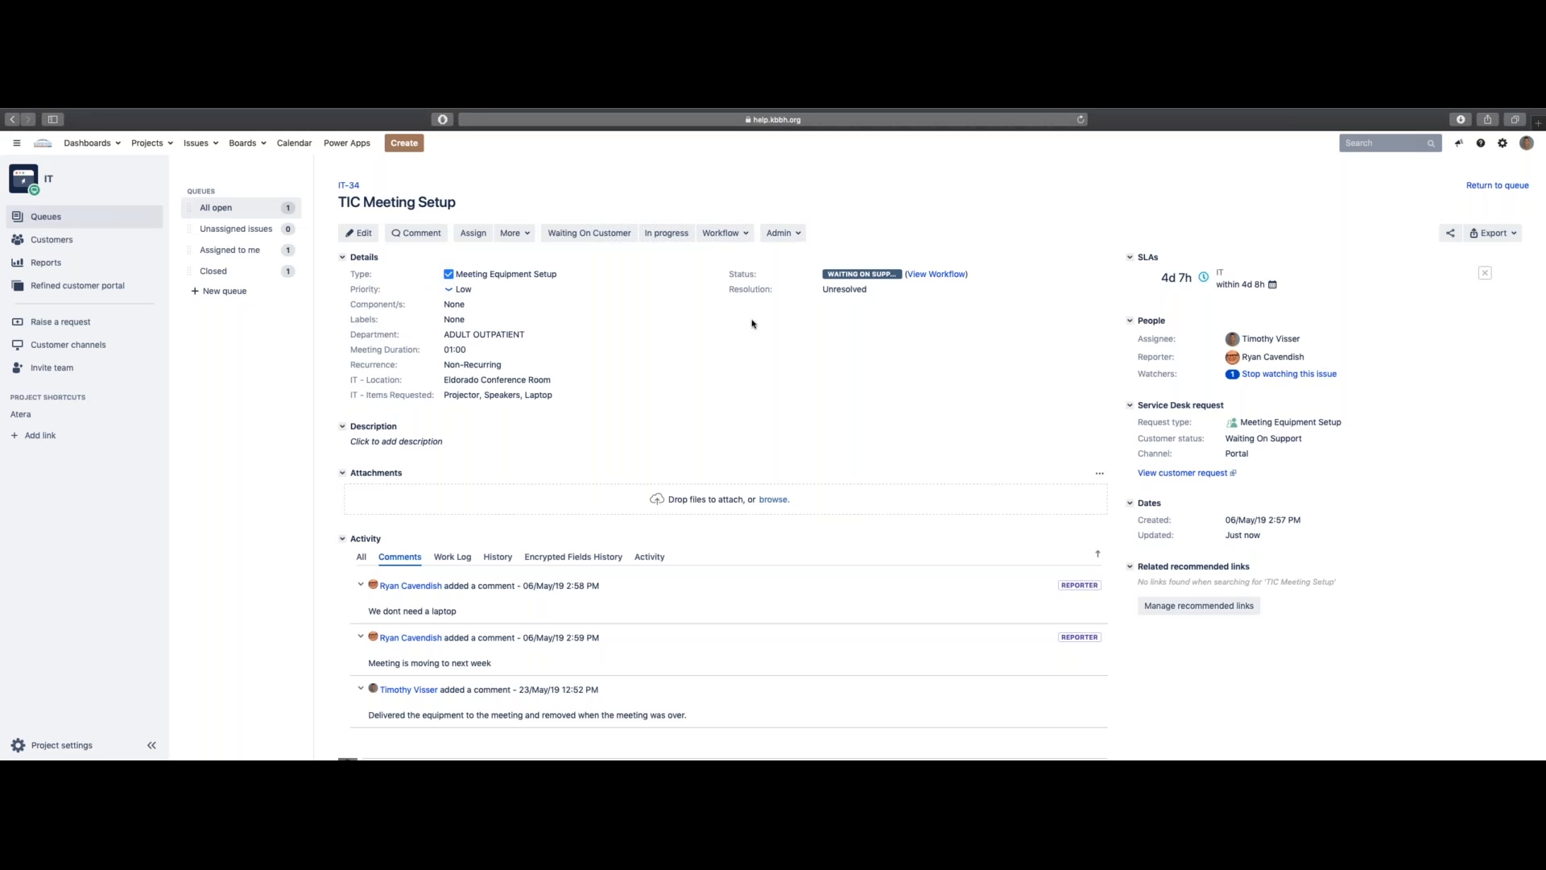
Assign the issue to the first colleague listed under All Users without a comment, and take it back with Assign to me.
{"action": "left_click", "coordinate": [472, 234]}
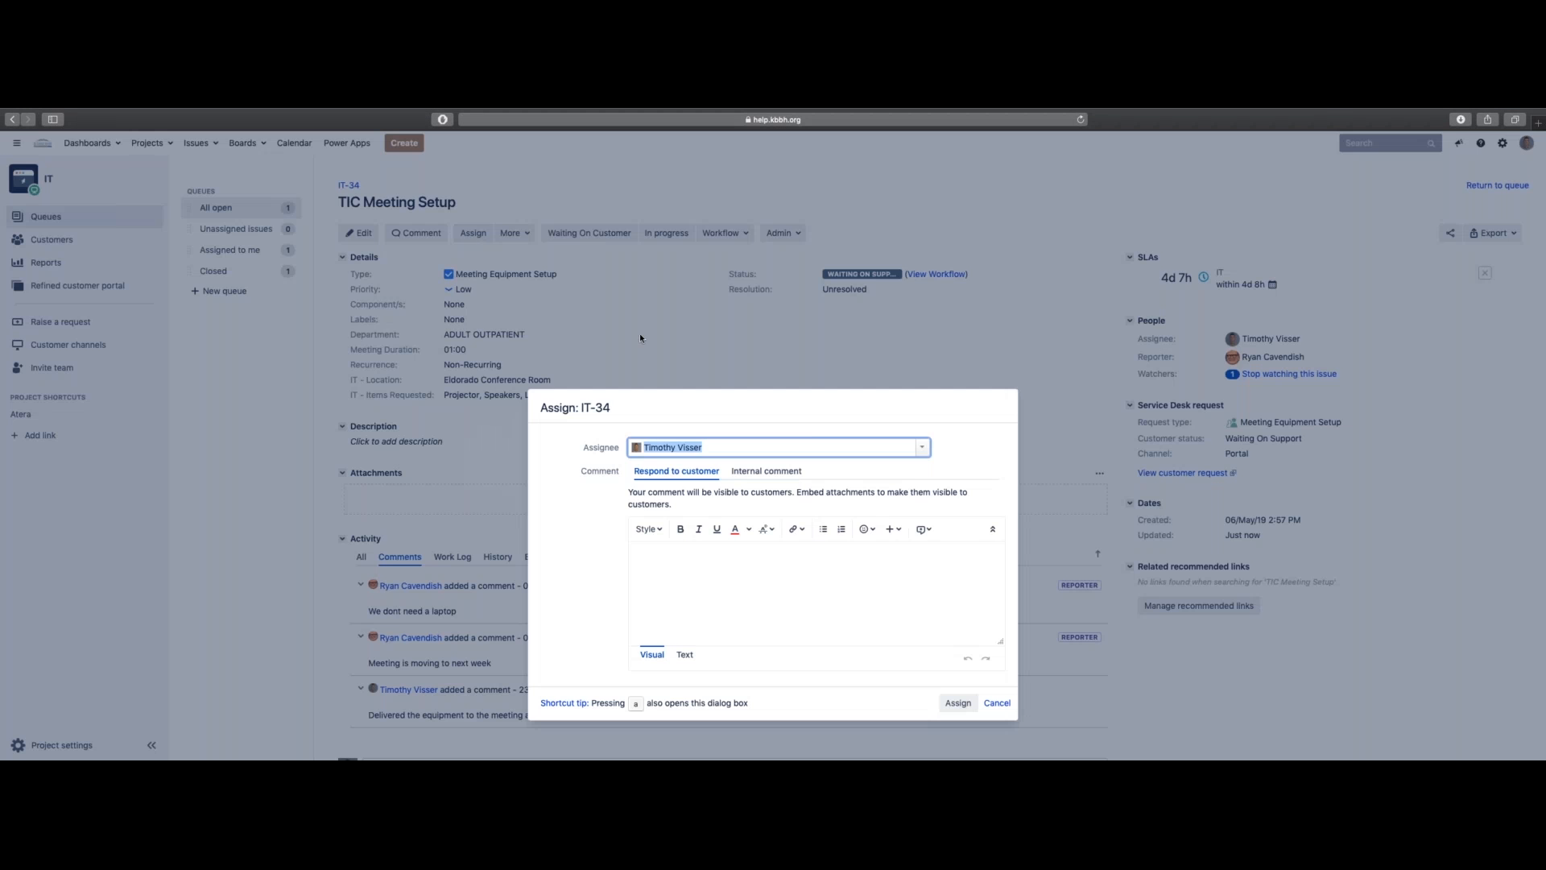
{"action": "left_click", "coordinate": [923, 447]}
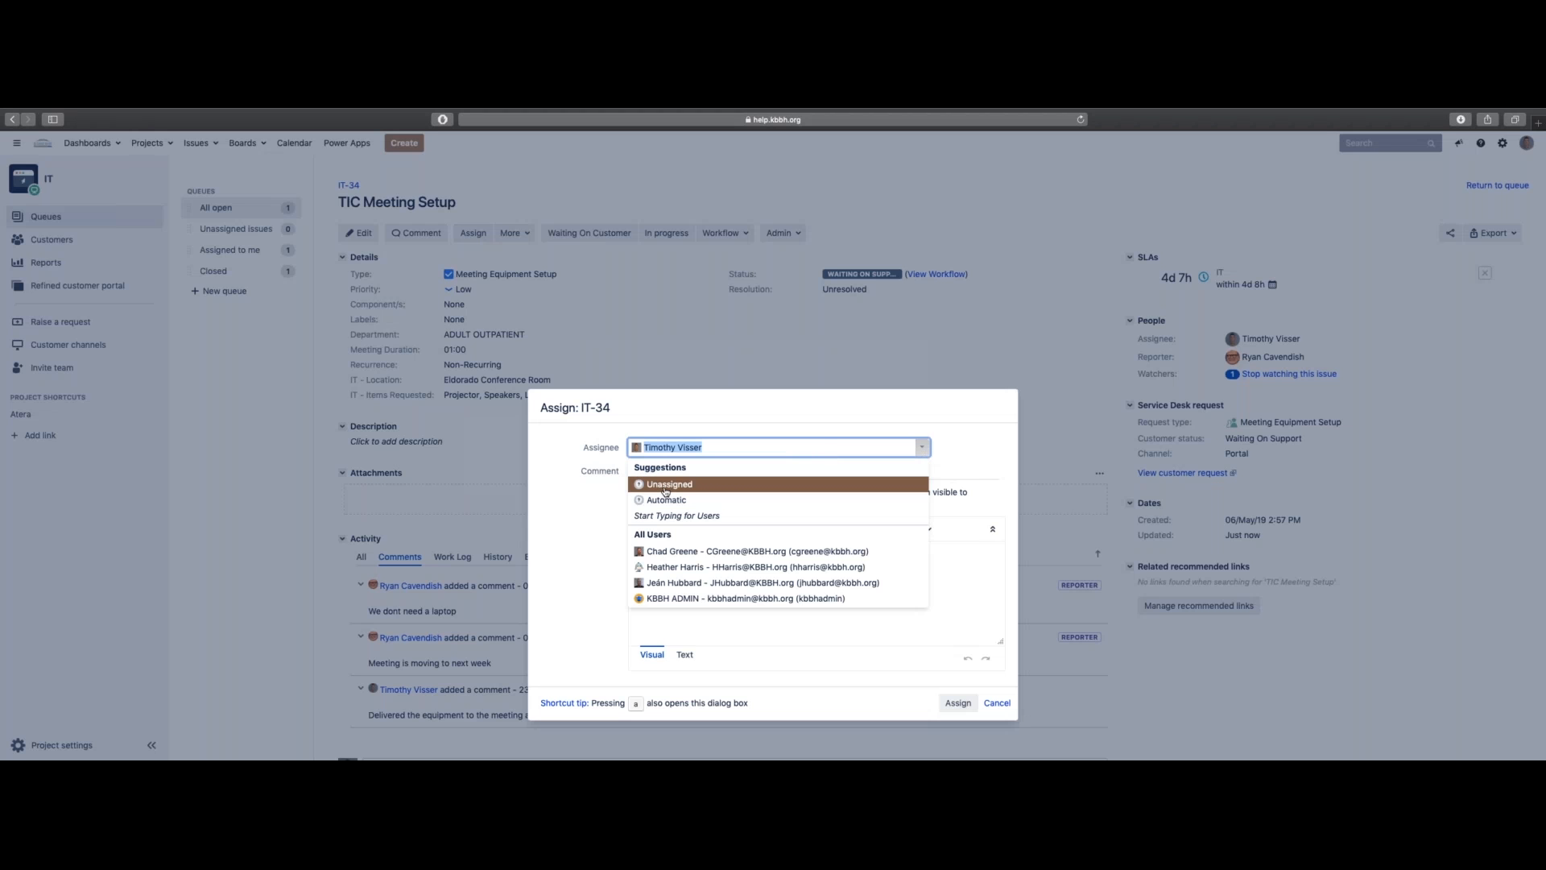
{"action": "left_click", "coordinate": [681, 554]}
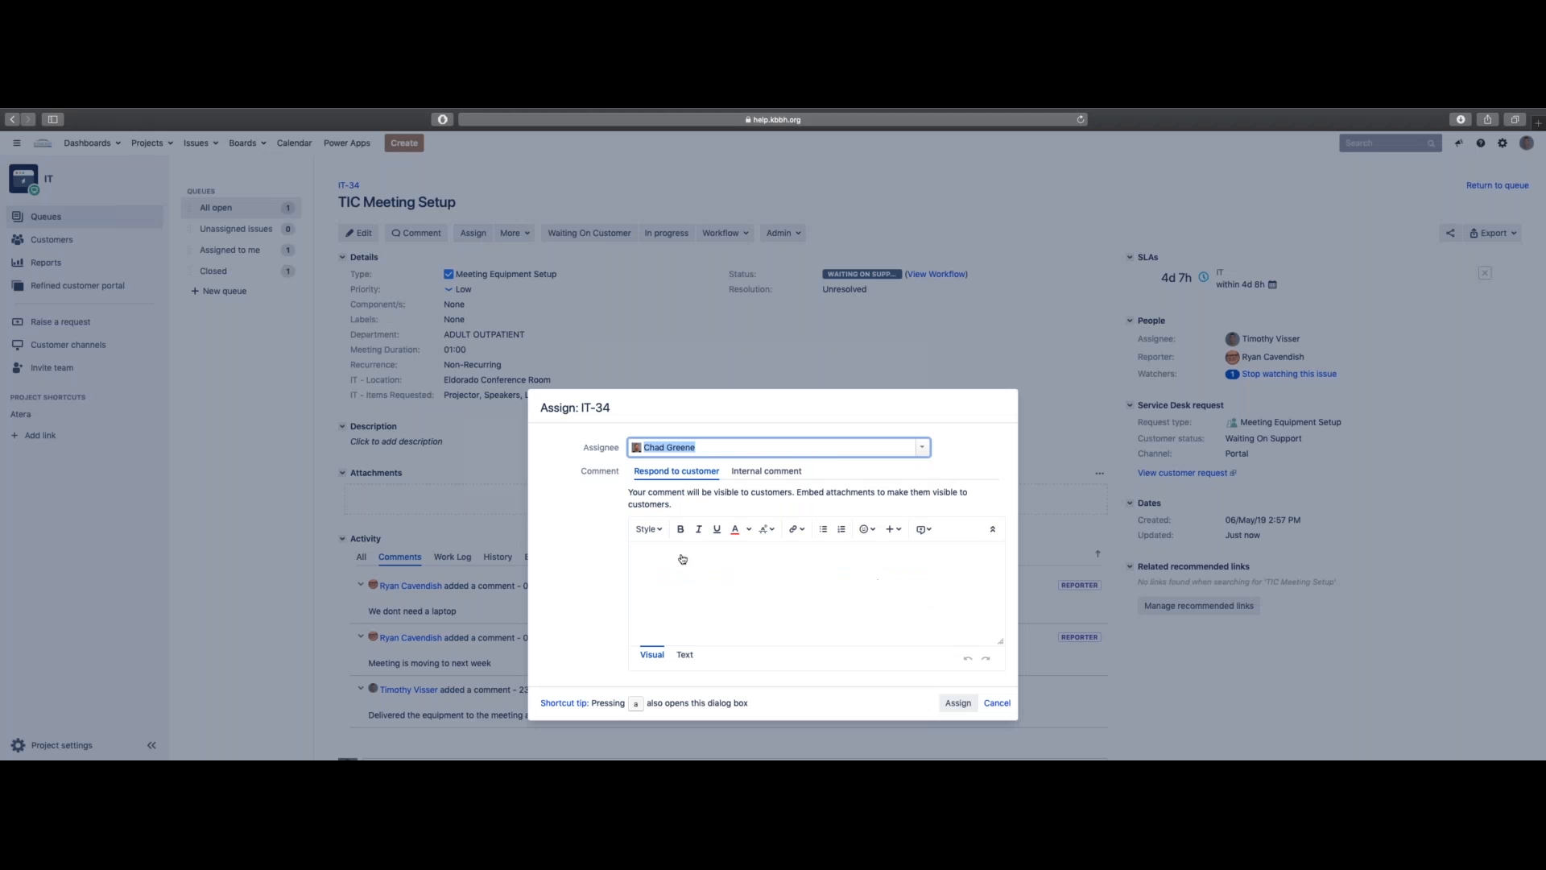
{"action": "left_click", "coordinate": [969, 470]}
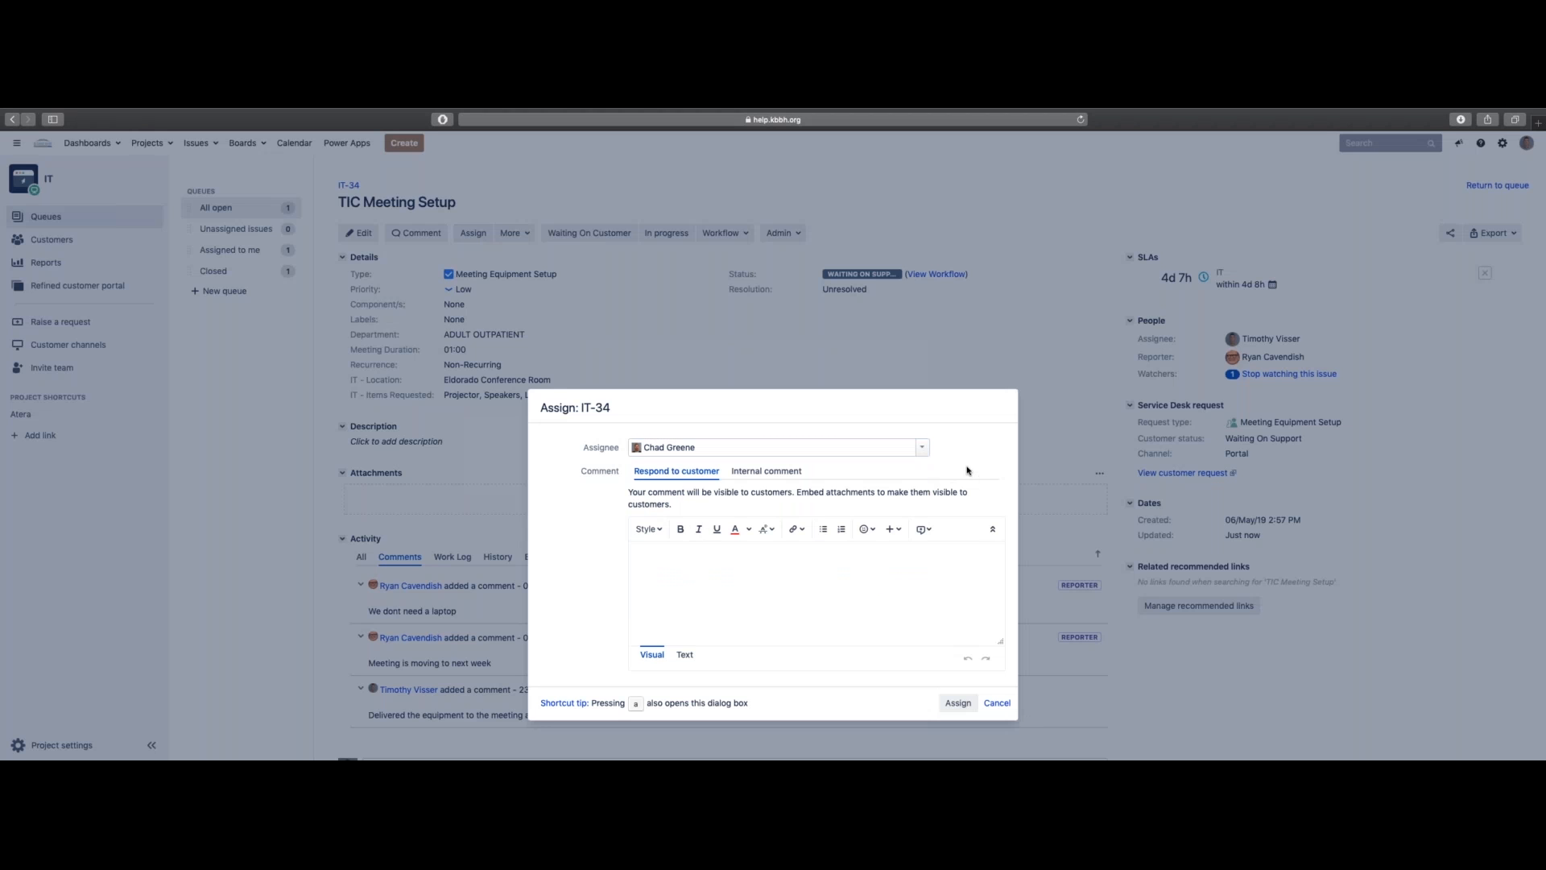
{"action": "left_click", "coordinate": [959, 704]}
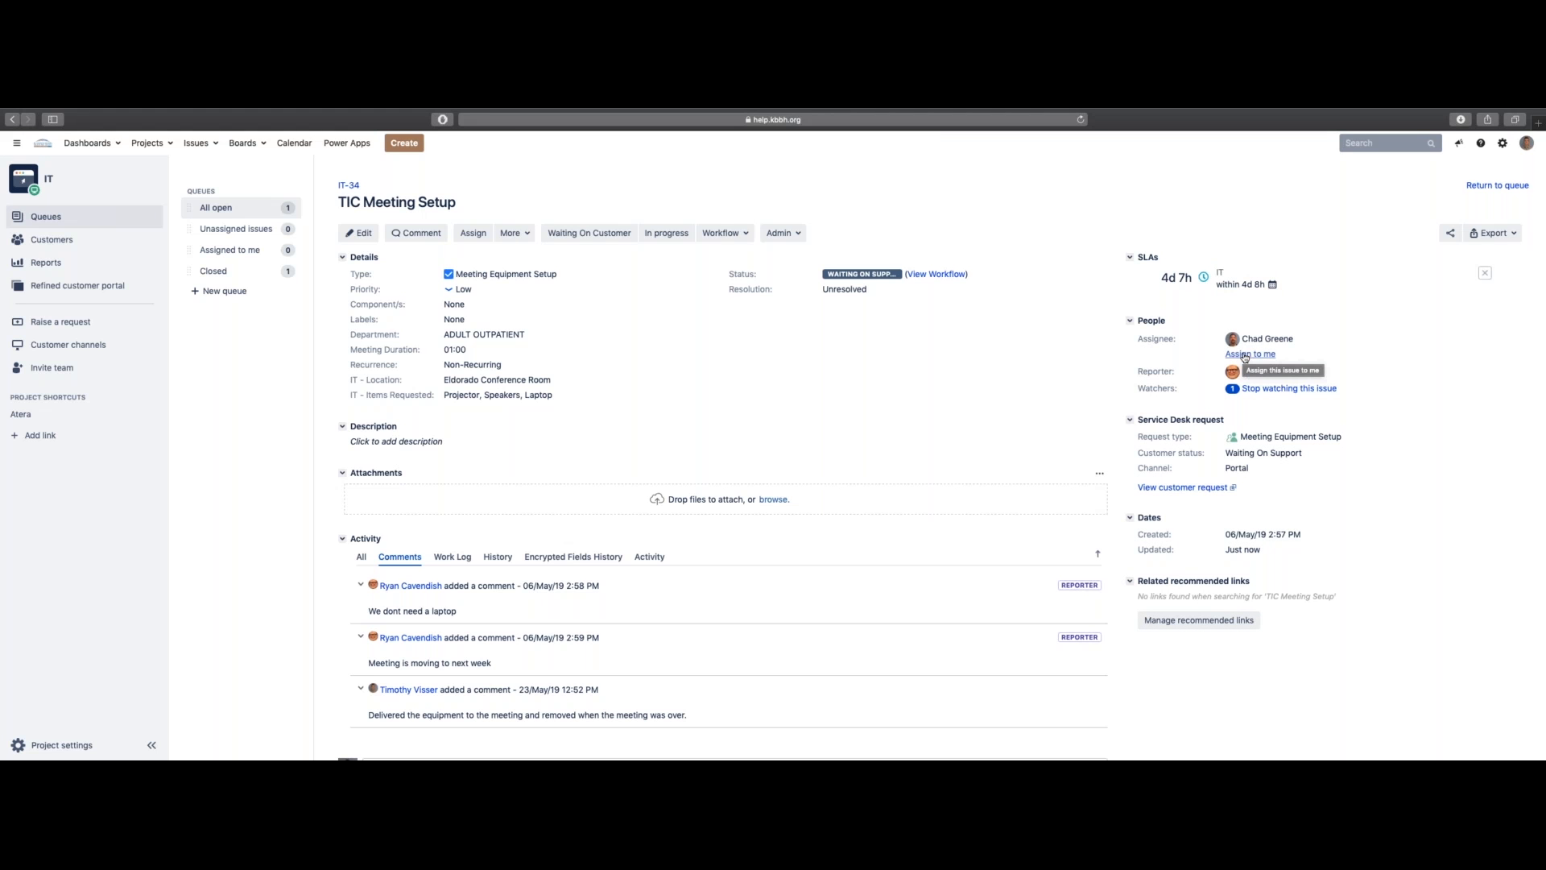
{"action": "left_click", "coordinate": [1245, 356]}
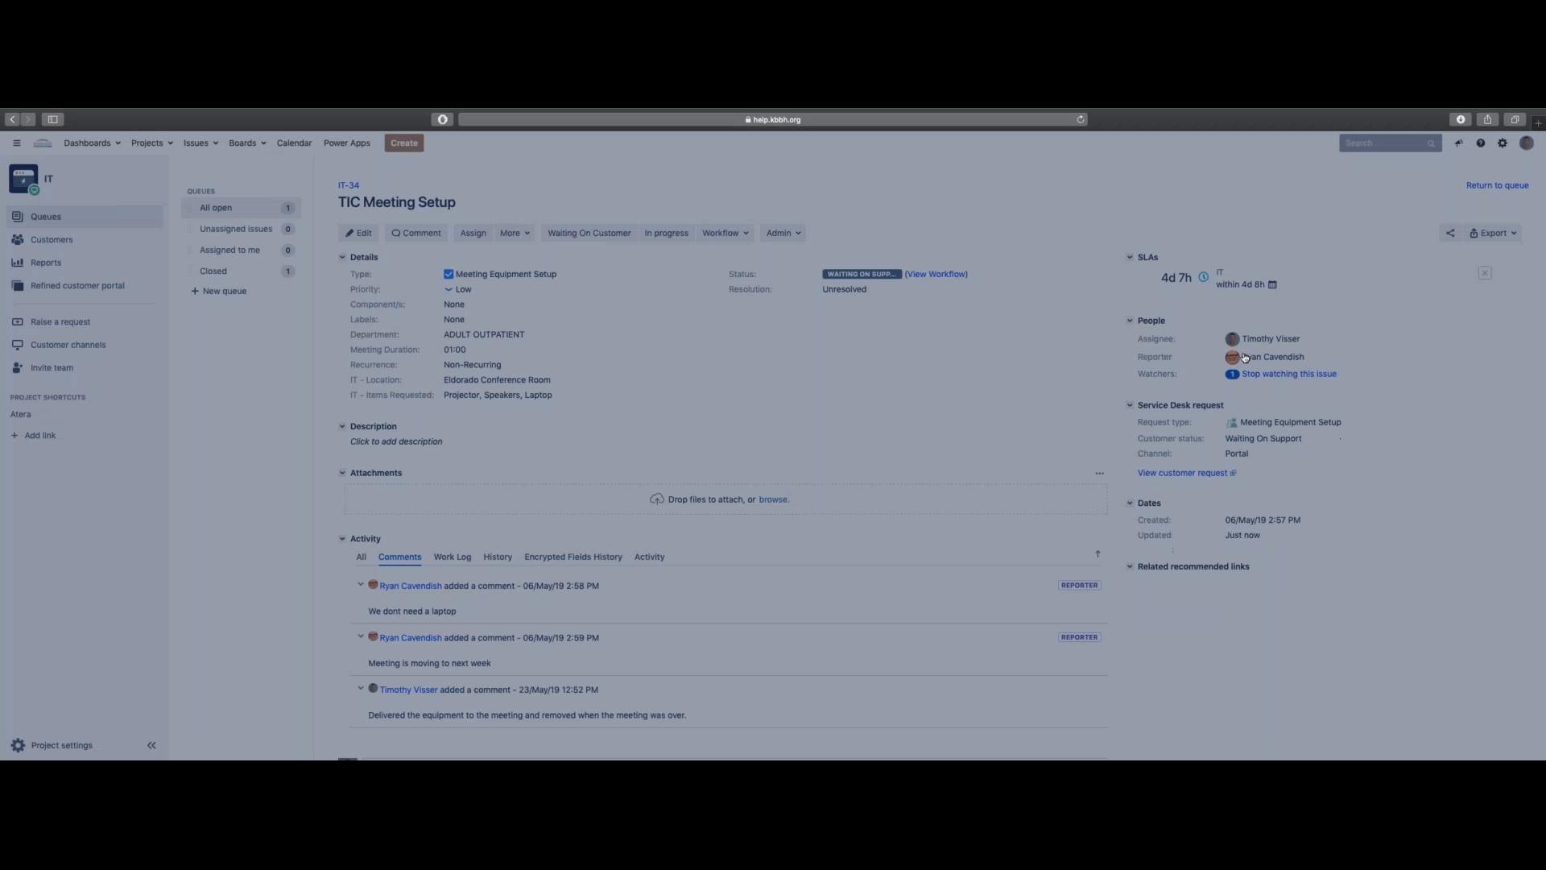
Set the issue's assignee to Unassigned without adding a comment.
{"action": "scroll", "coordinate": [818, 411], "scroll_direction": "down", "scroll_amount": 1}
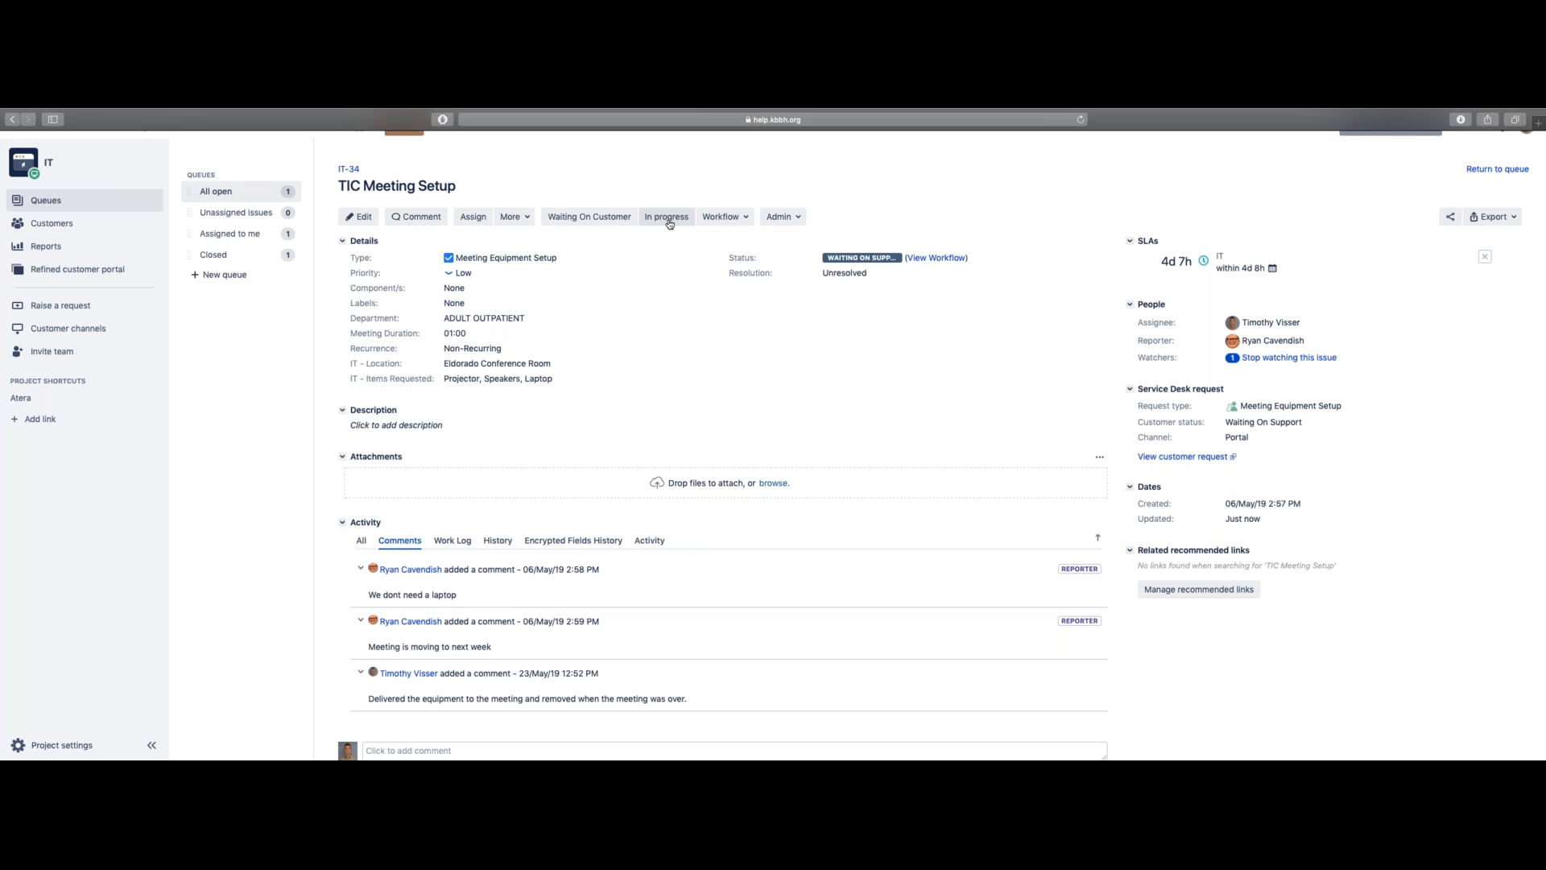
{"action": "left_click", "coordinate": [478, 218]}
{"action": "left_click", "coordinate": [743, 449]}
{"action": "left_click", "coordinate": [678, 487]}
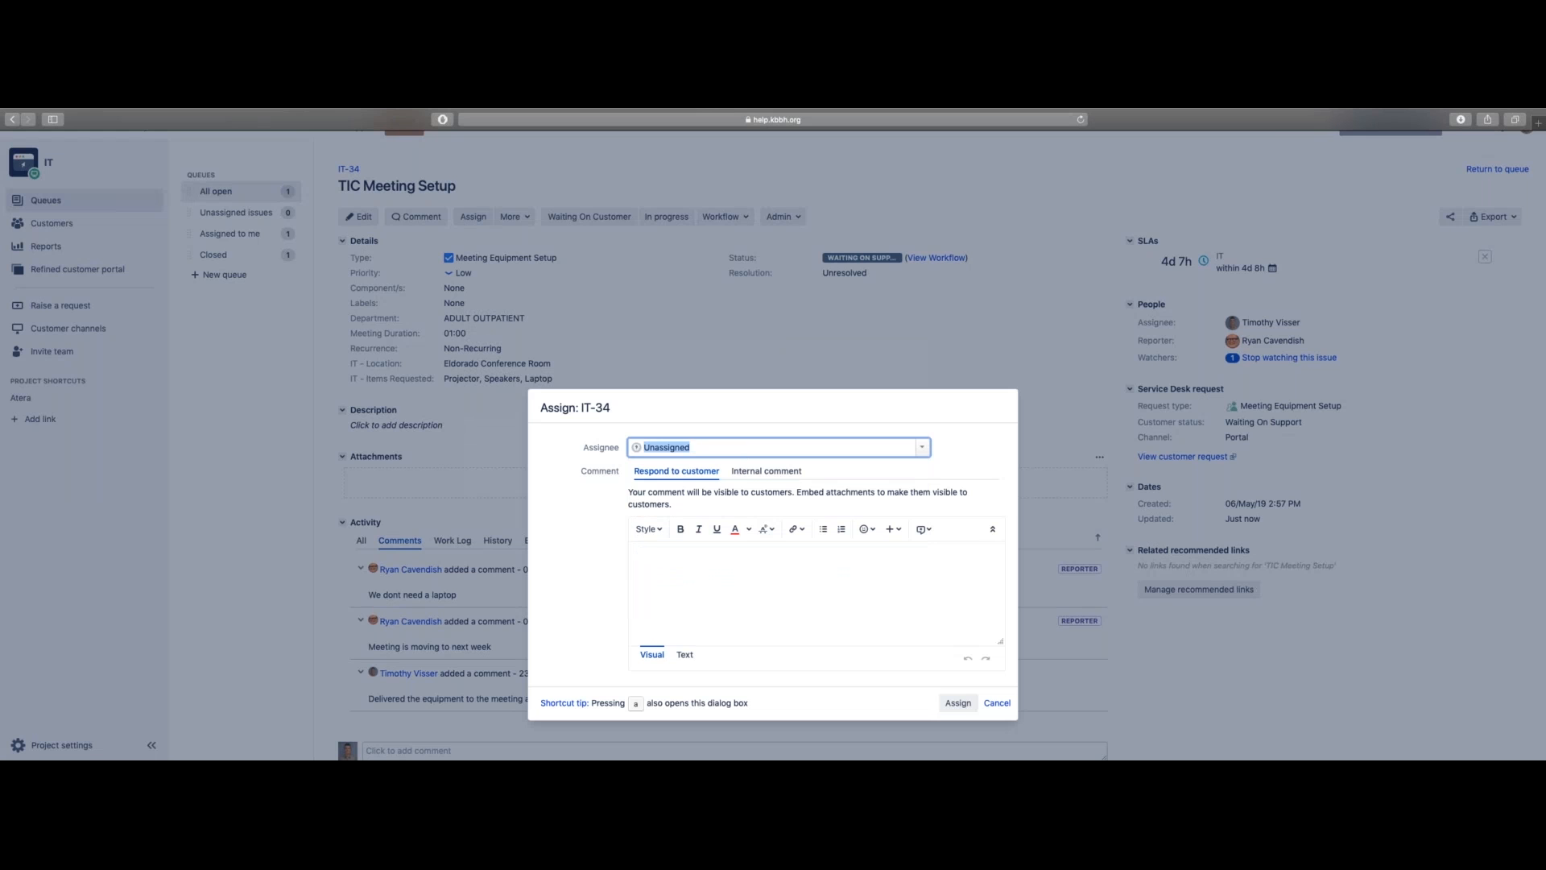
{"action": "left_click", "coordinate": [959, 703]}
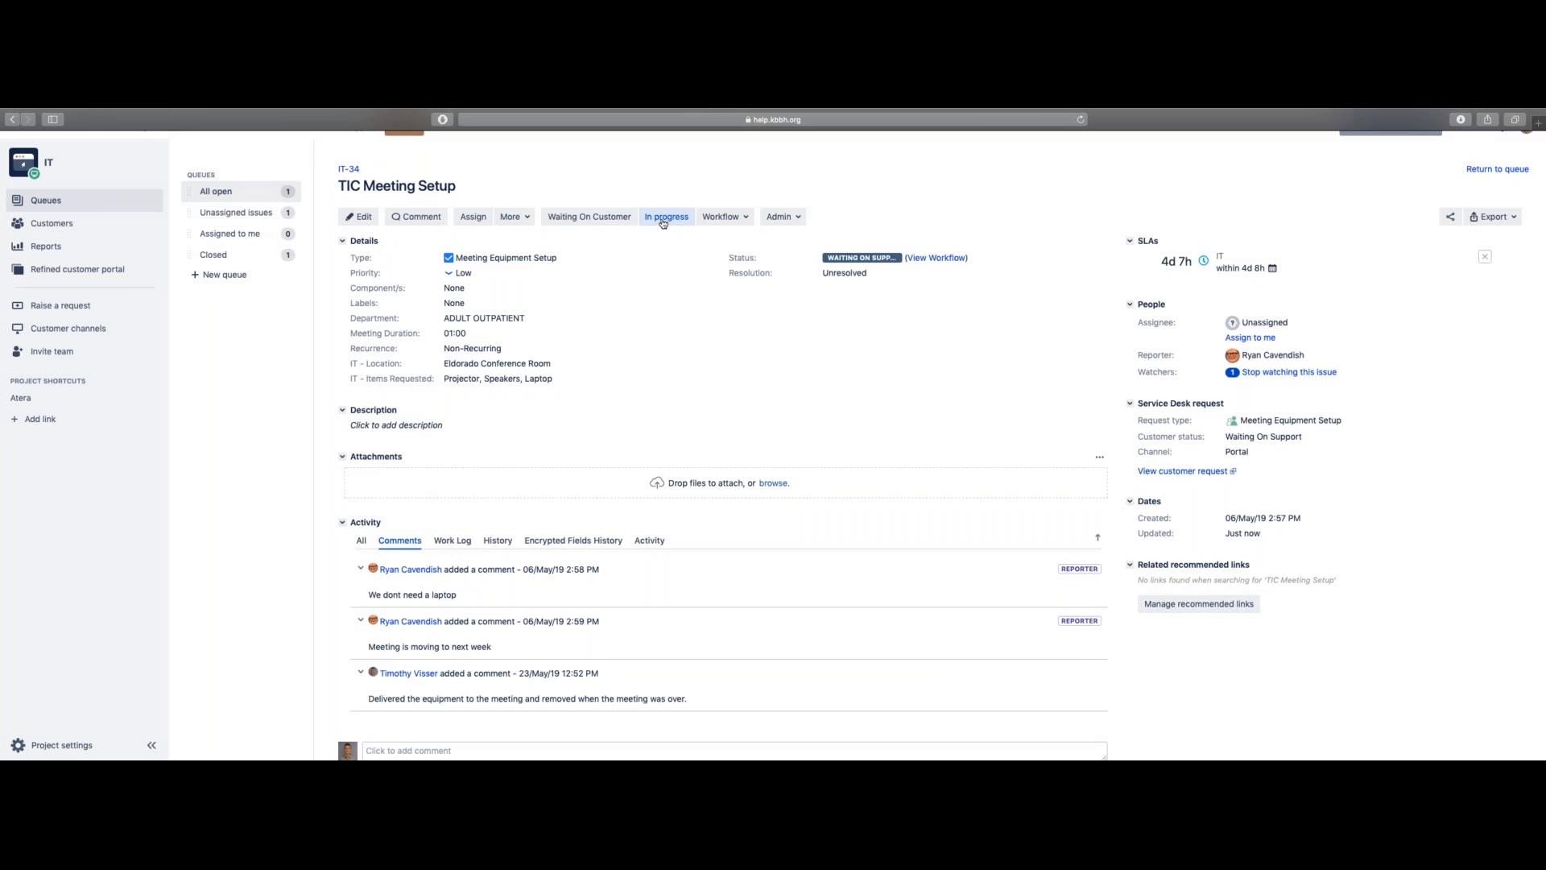
Move the issue to In progress with your own account as assignee and no comment.
{"action": "left_click", "coordinate": [663, 217]}
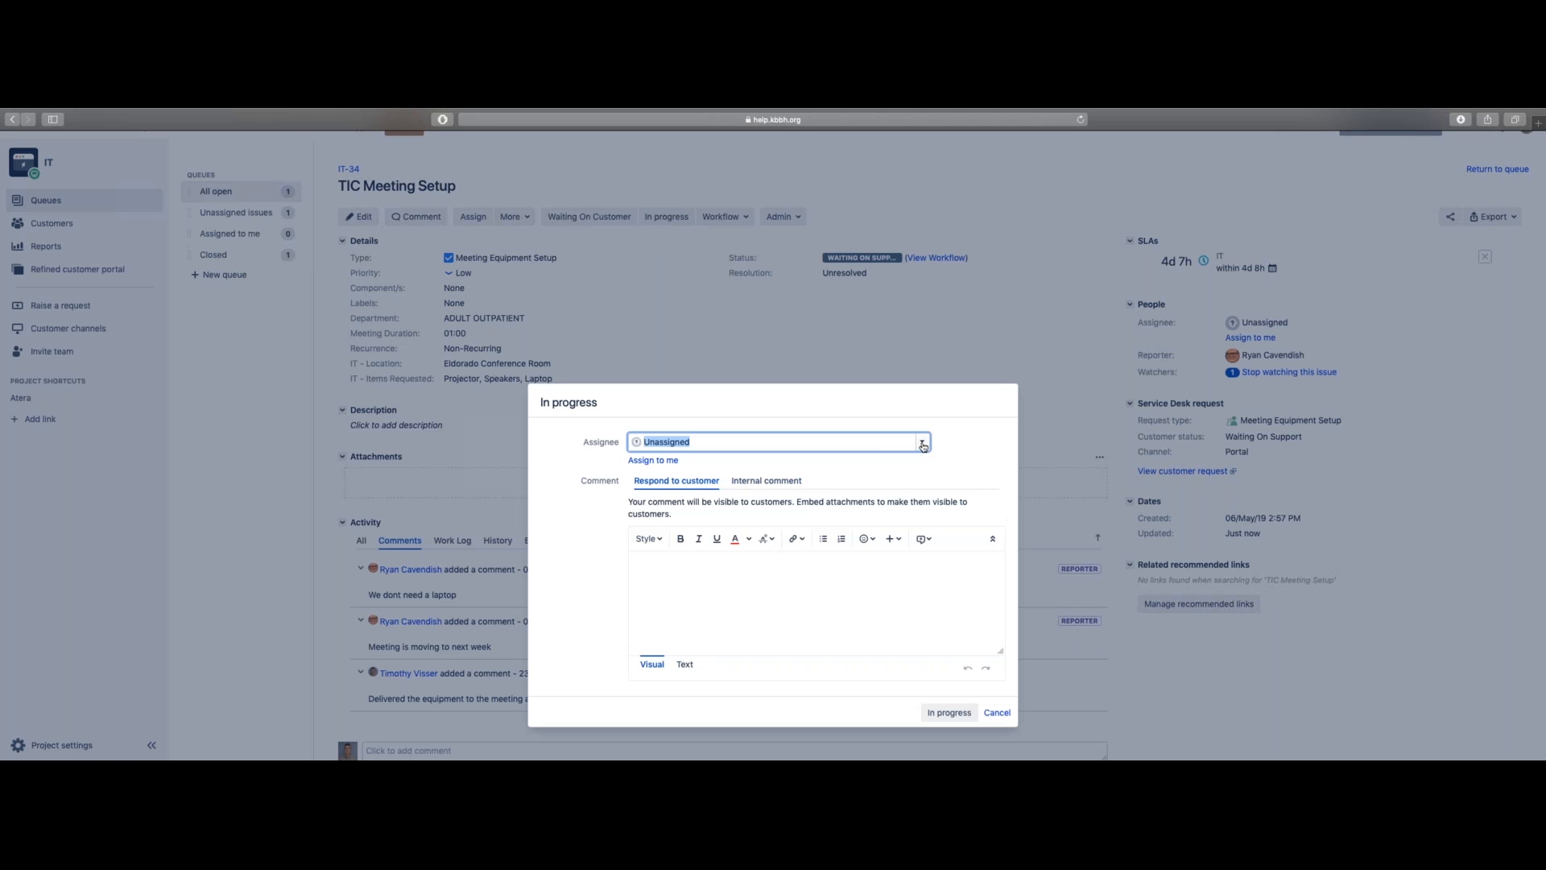
{"action": "left_click", "coordinate": [922, 441]}
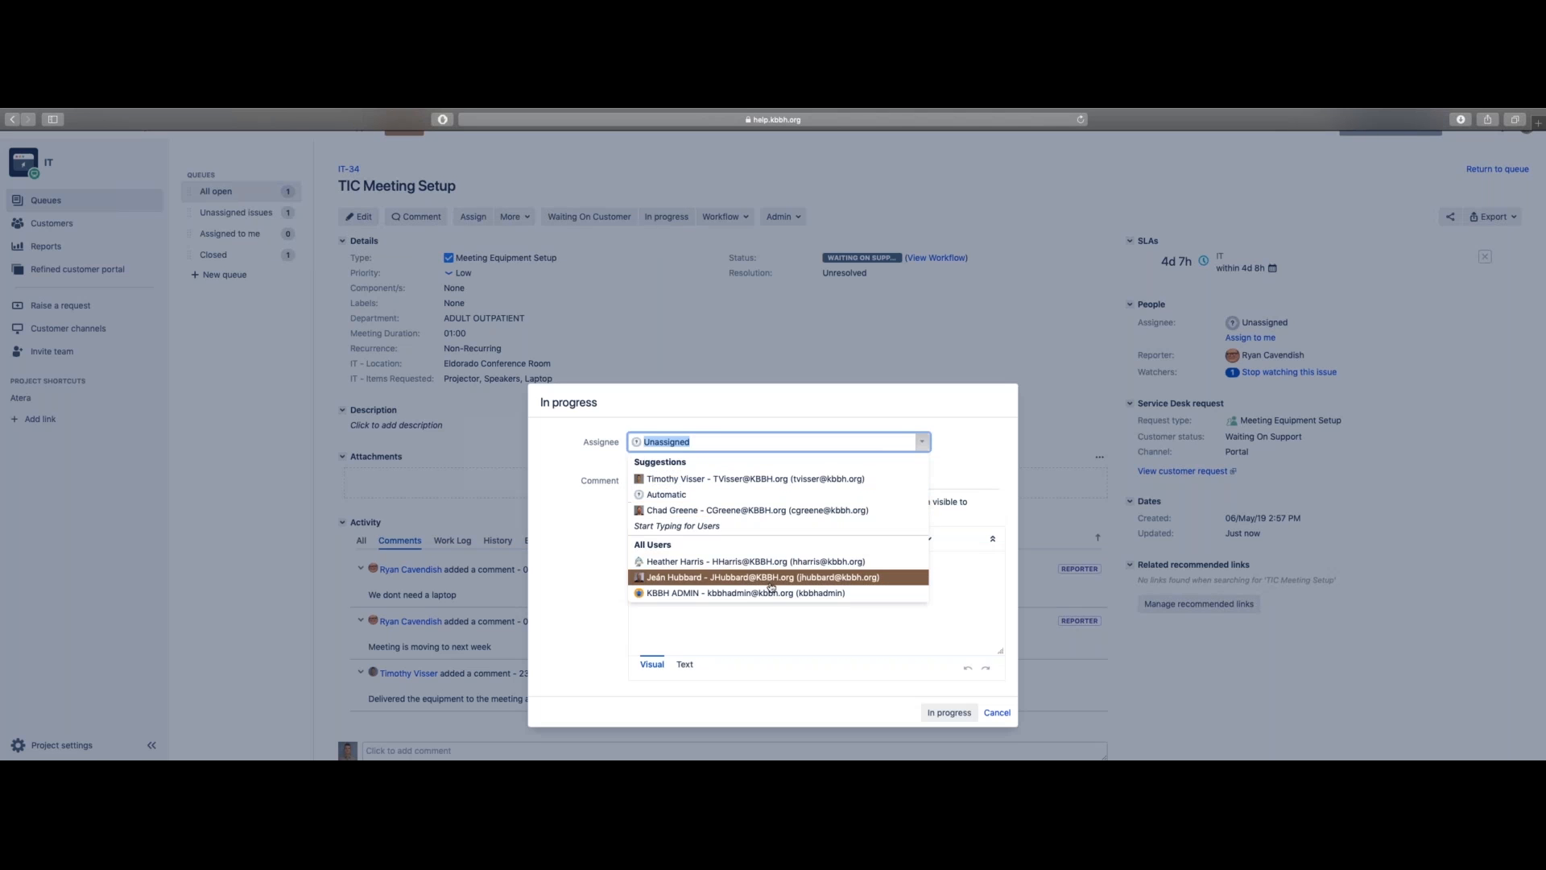
{"action": "left_click", "coordinate": [758, 480]}
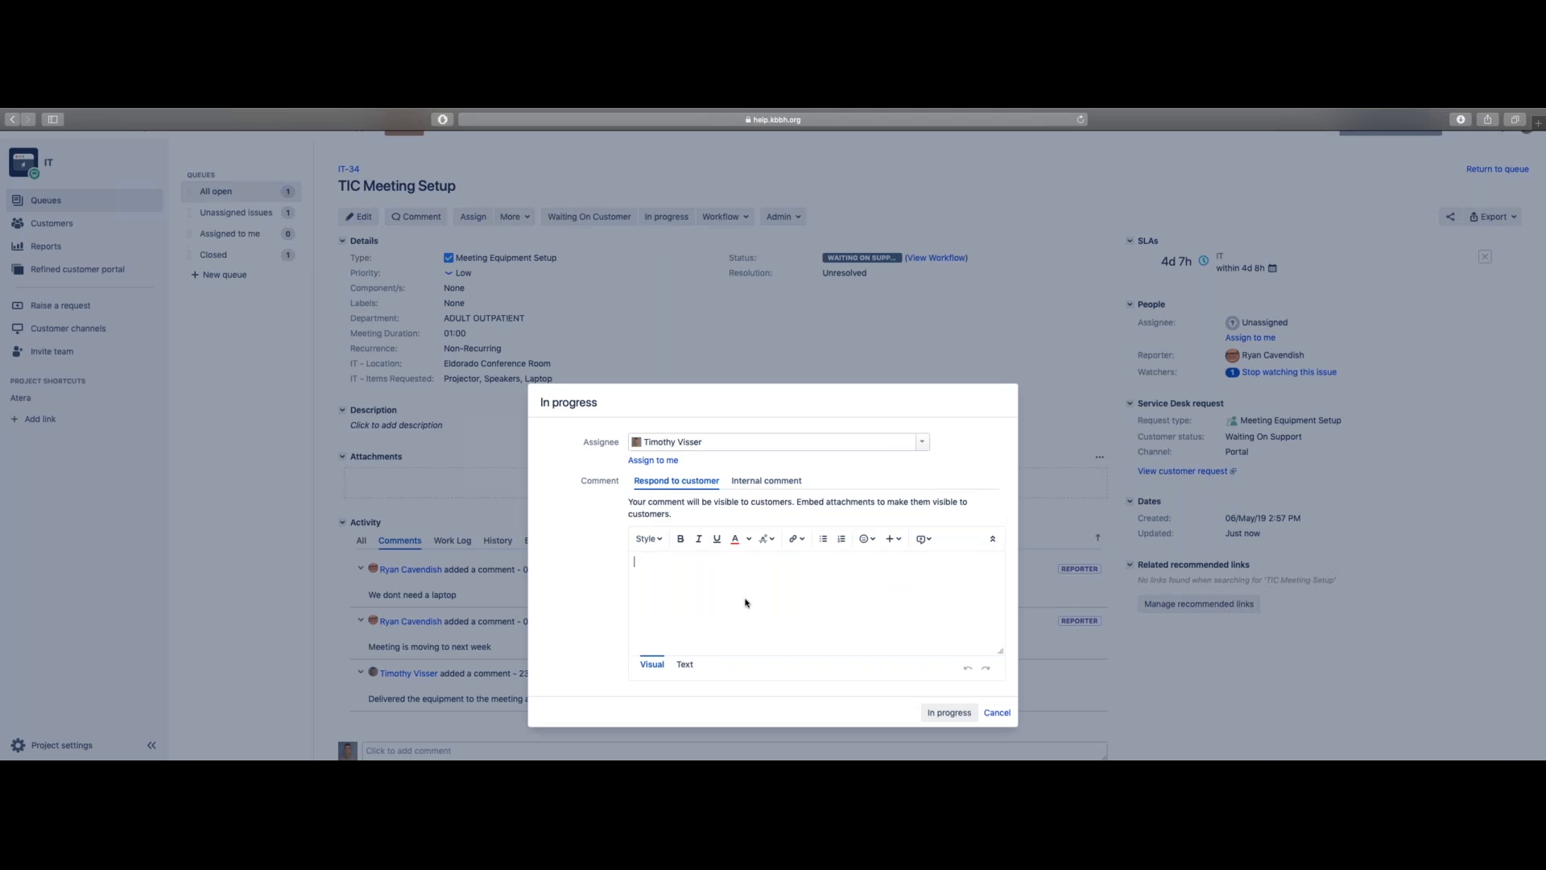
{"action": "left_click", "coordinate": [939, 712]}
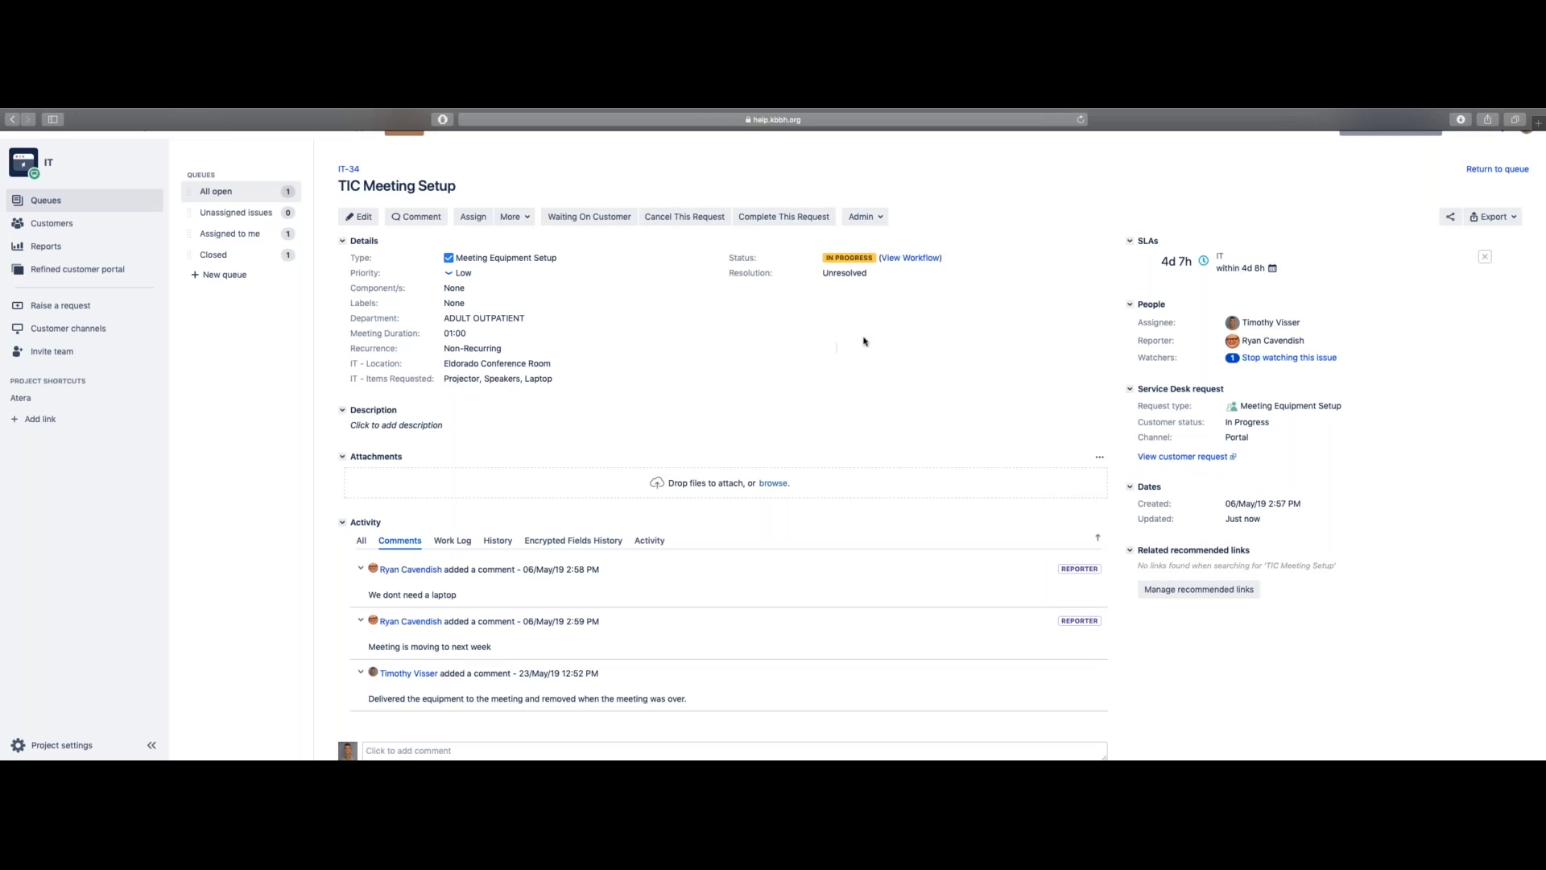
Complete the TIC Meeting Setup request and refresh the All open queue to check that it reflects the change.
{"action": "scroll", "coordinate": [700, 365], "scroll_direction": "down", "scroll_amount": 1}
{"action": "scroll", "coordinate": [699, 365], "scroll_direction": "up", "scroll_amount": 1}
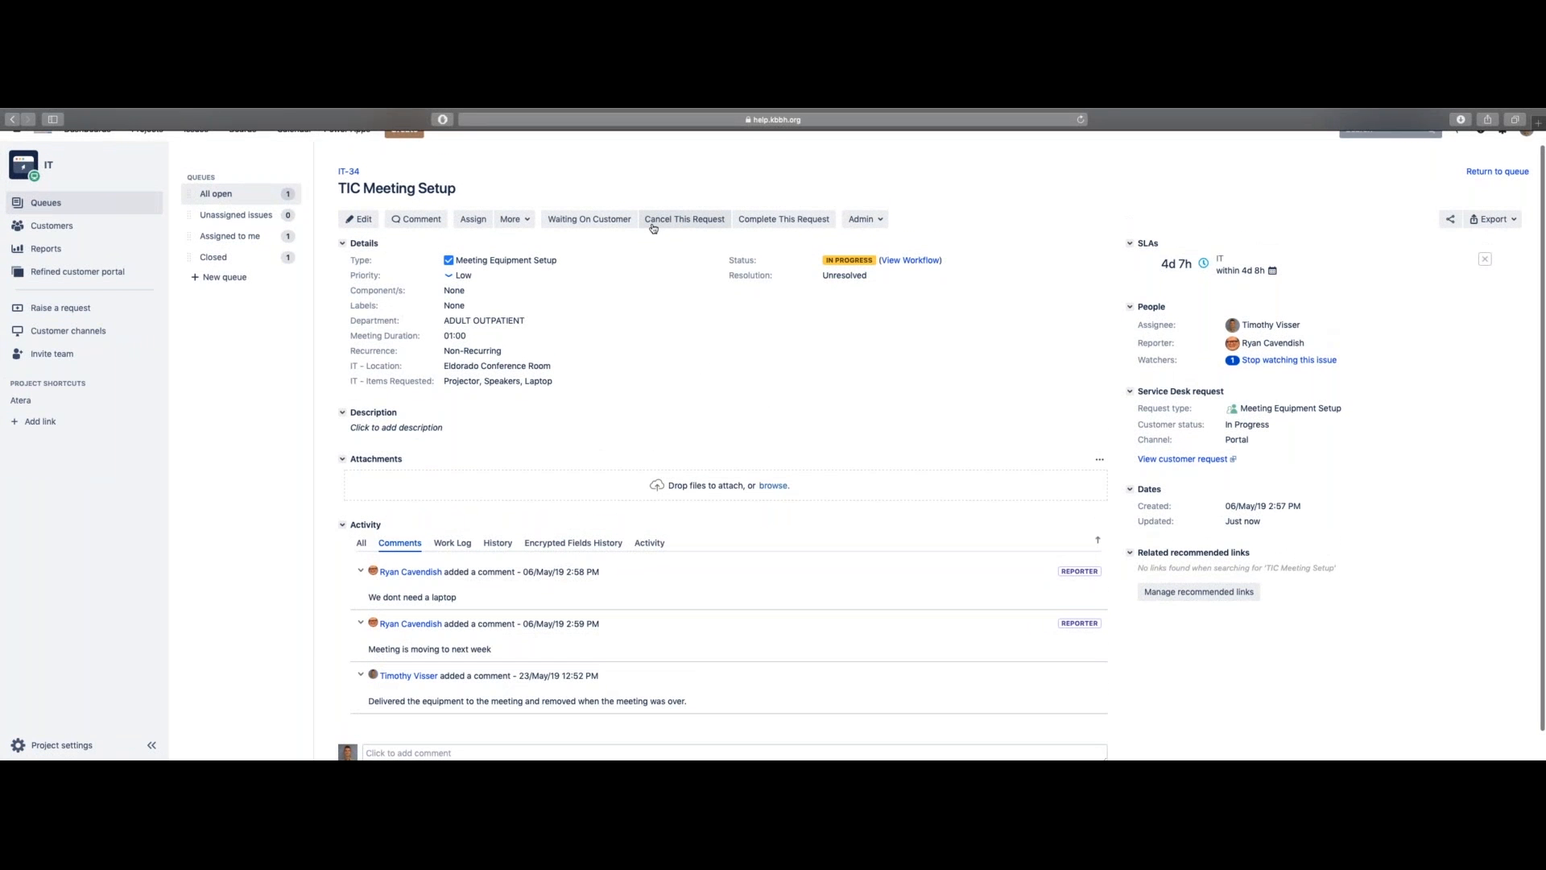
{"action": "left_click", "coordinate": [774, 224]}
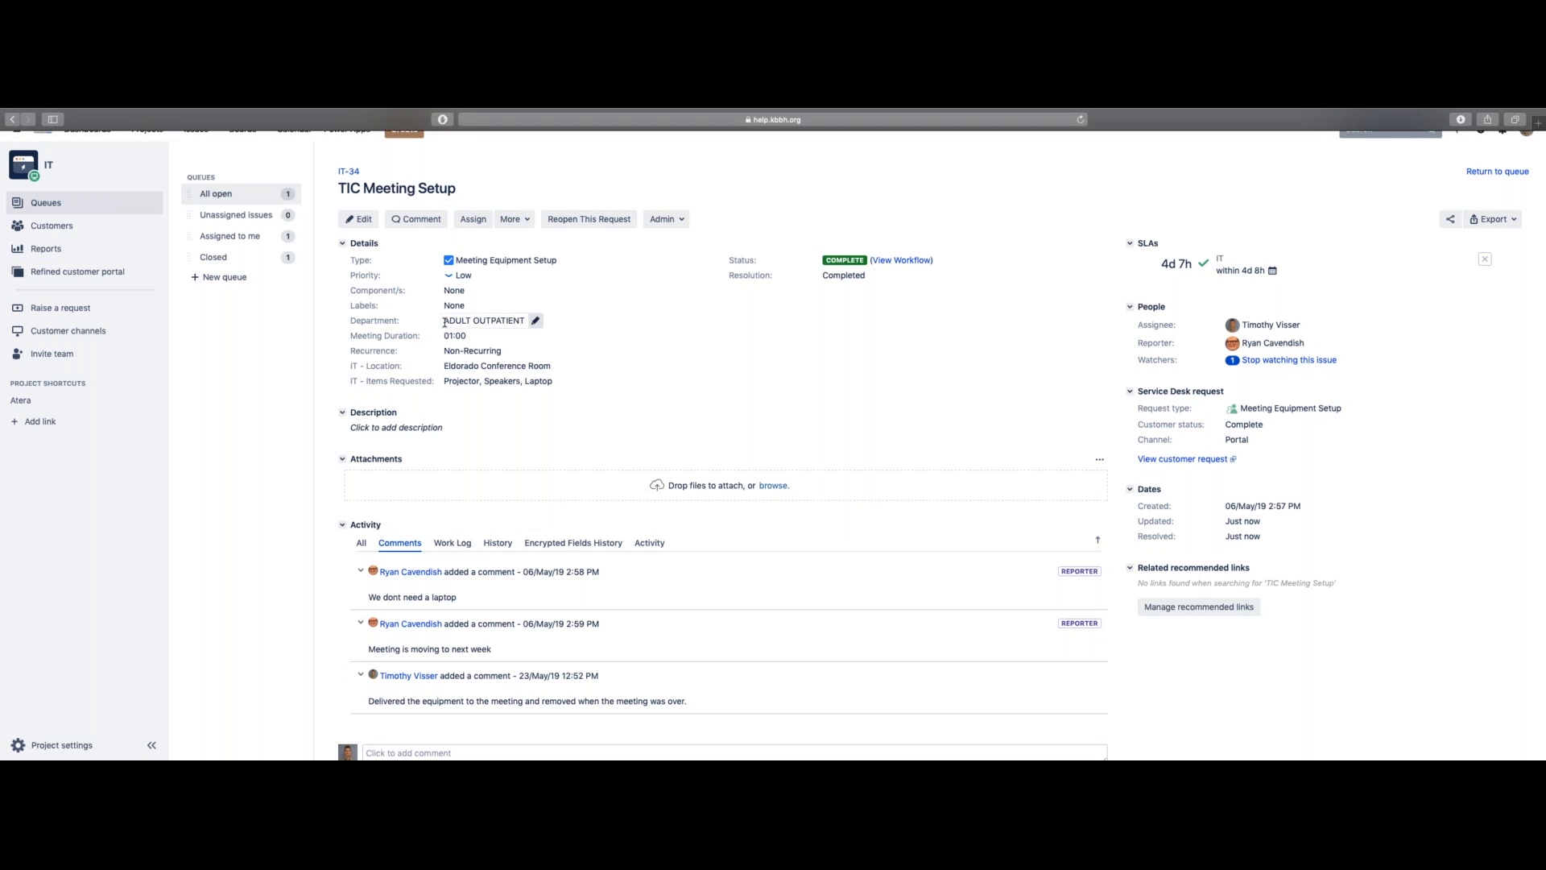
{"action": "scroll", "coordinate": [445, 322], "scroll_direction": "up", "scroll_amount": 1}
{"action": "left_click", "coordinate": [216, 207]}
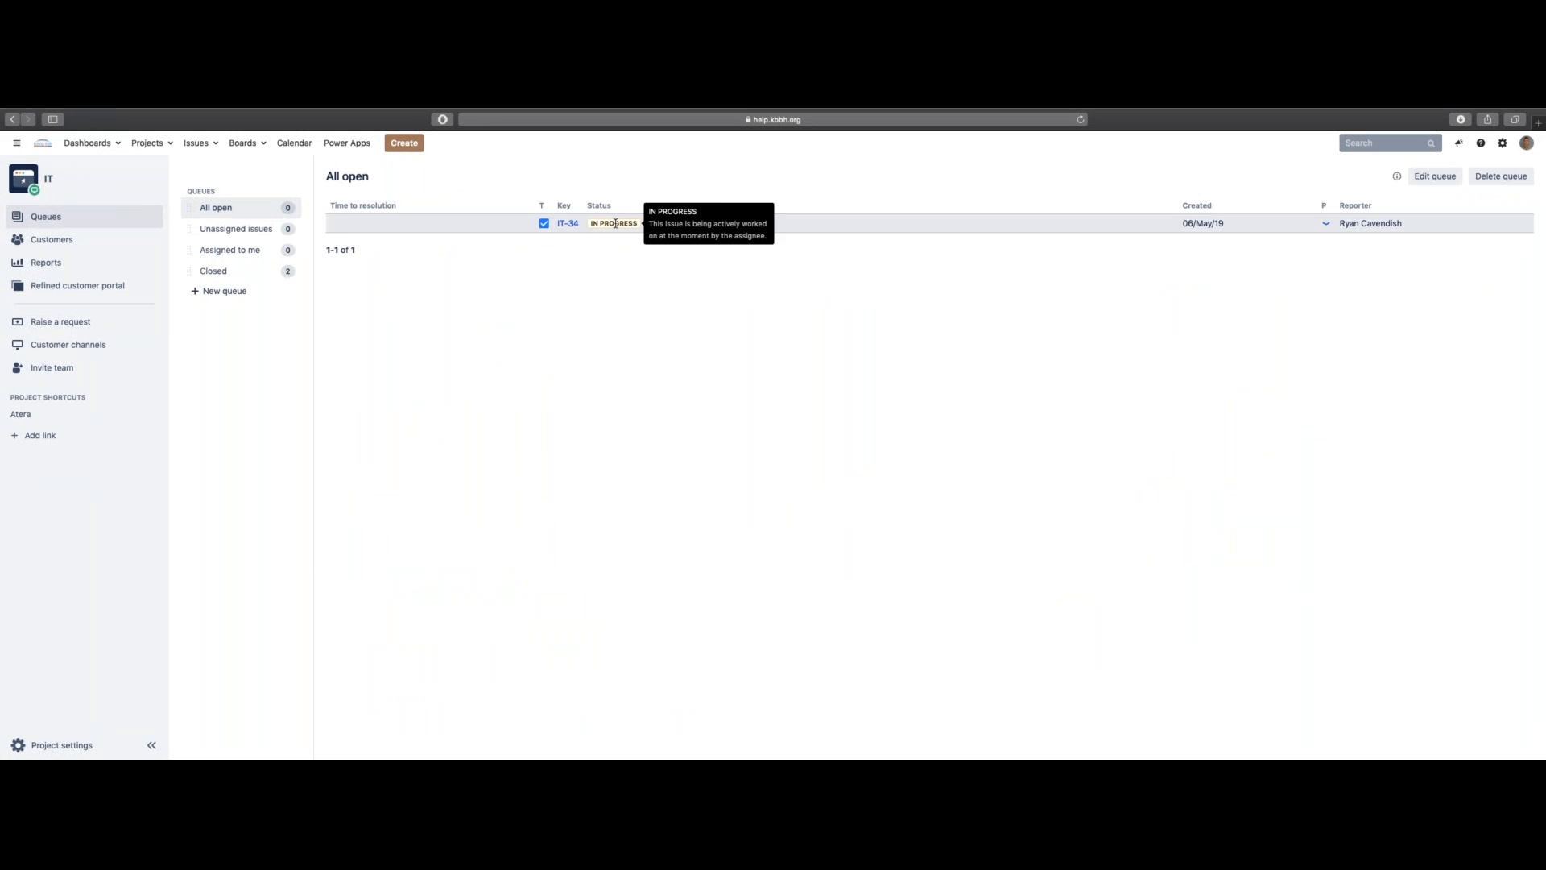
{"action": "left_click", "coordinate": [1081, 120]}
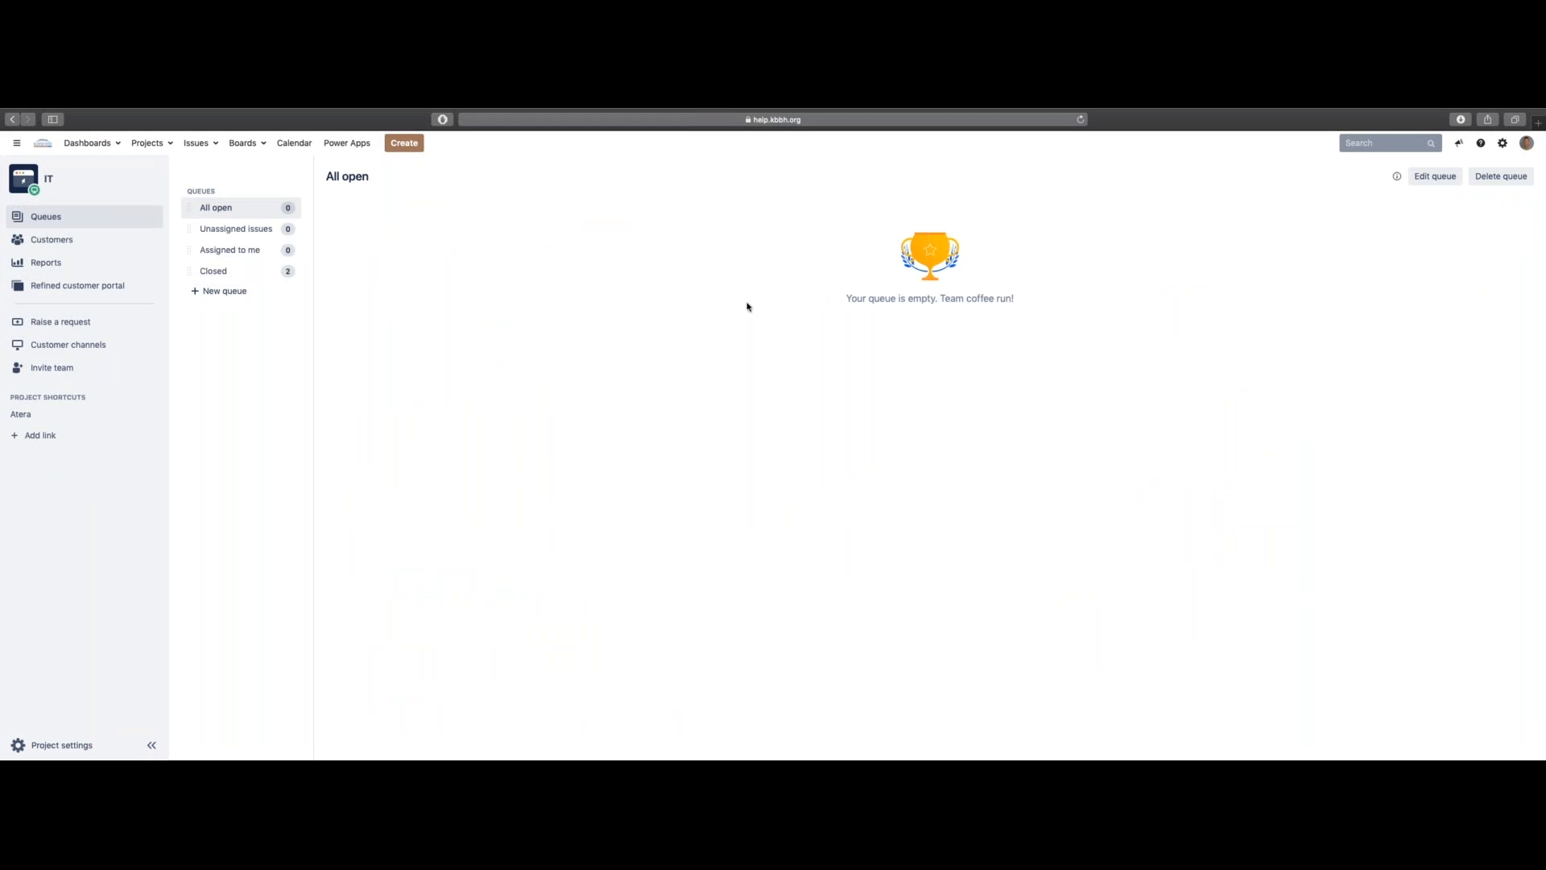
Reopen the TIC Meeting Setup request from the Closed queue and open it again from the All open queue.
{"action": "left_click", "coordinate": [235, 271]}
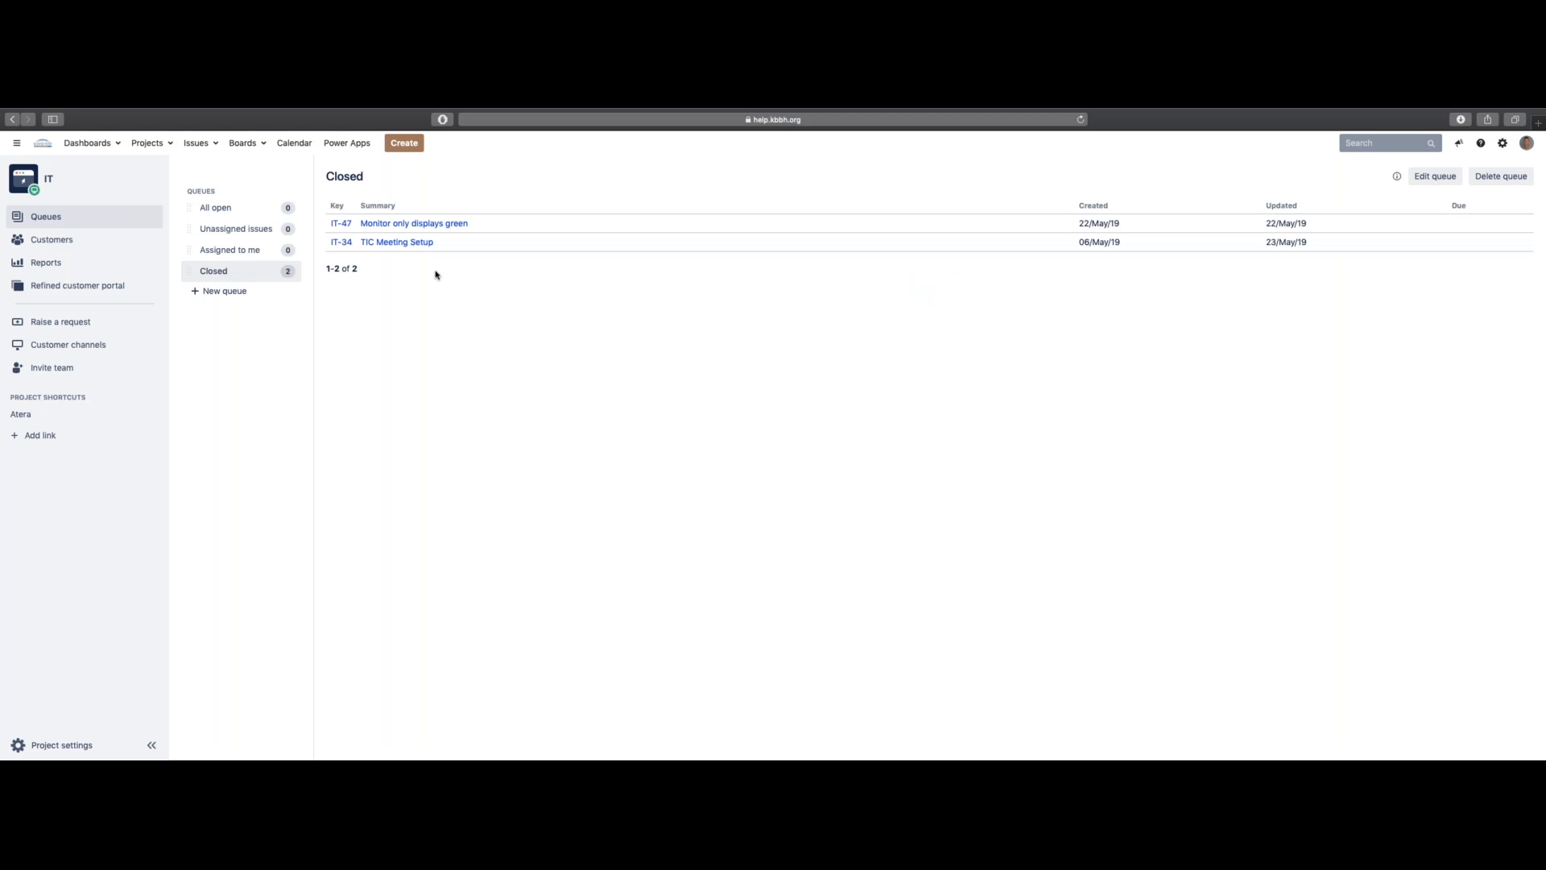
{"action": "left_click", "coordinate": [397, 243]}
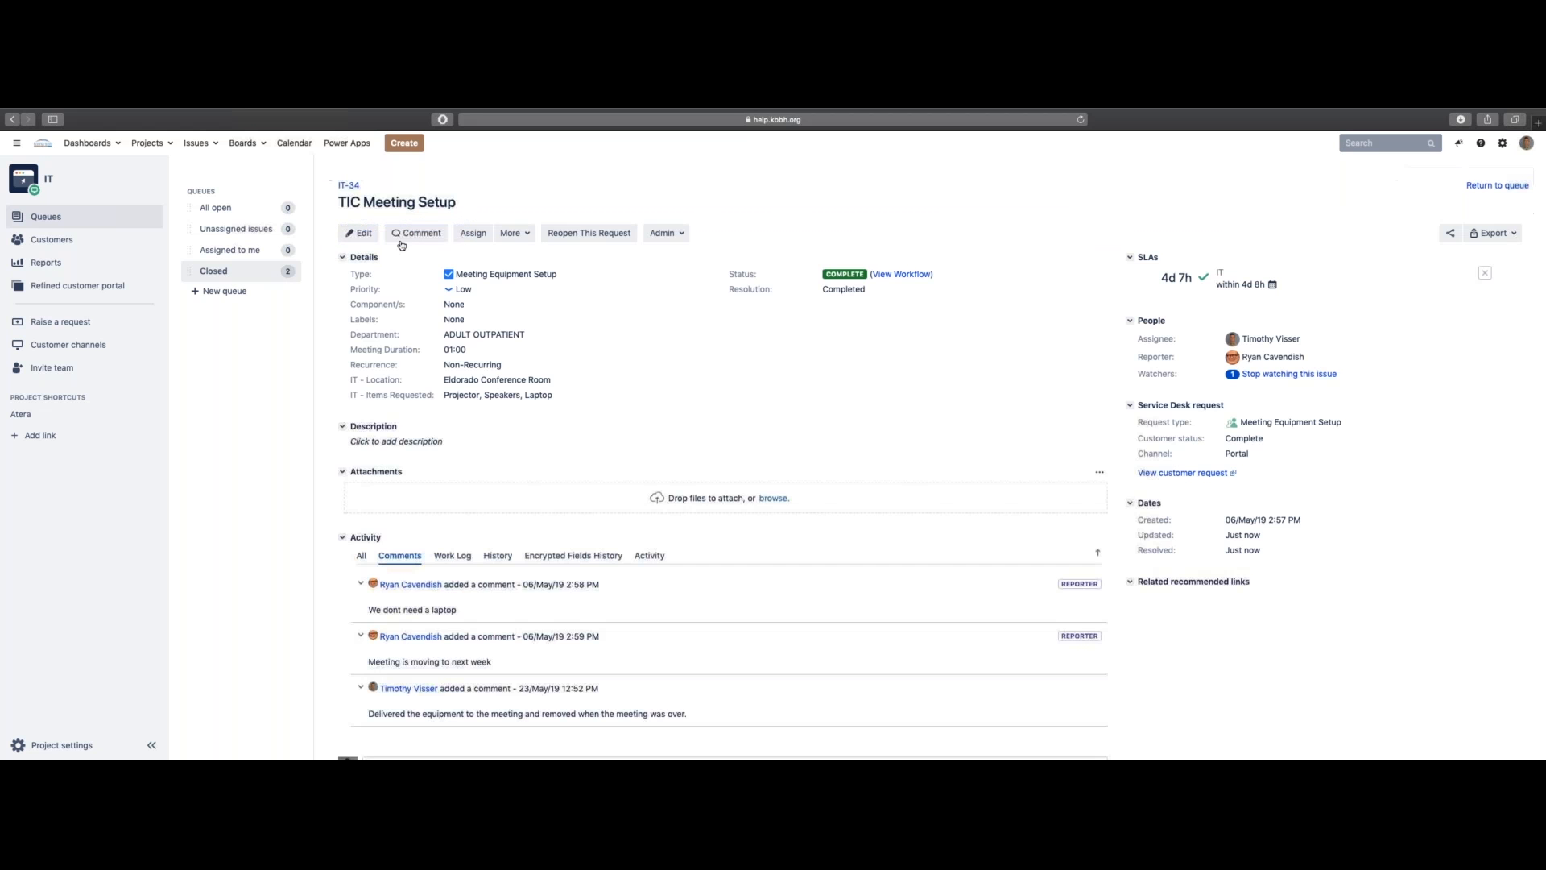
{"action": "left_click", "coordinate": [589, 233]}
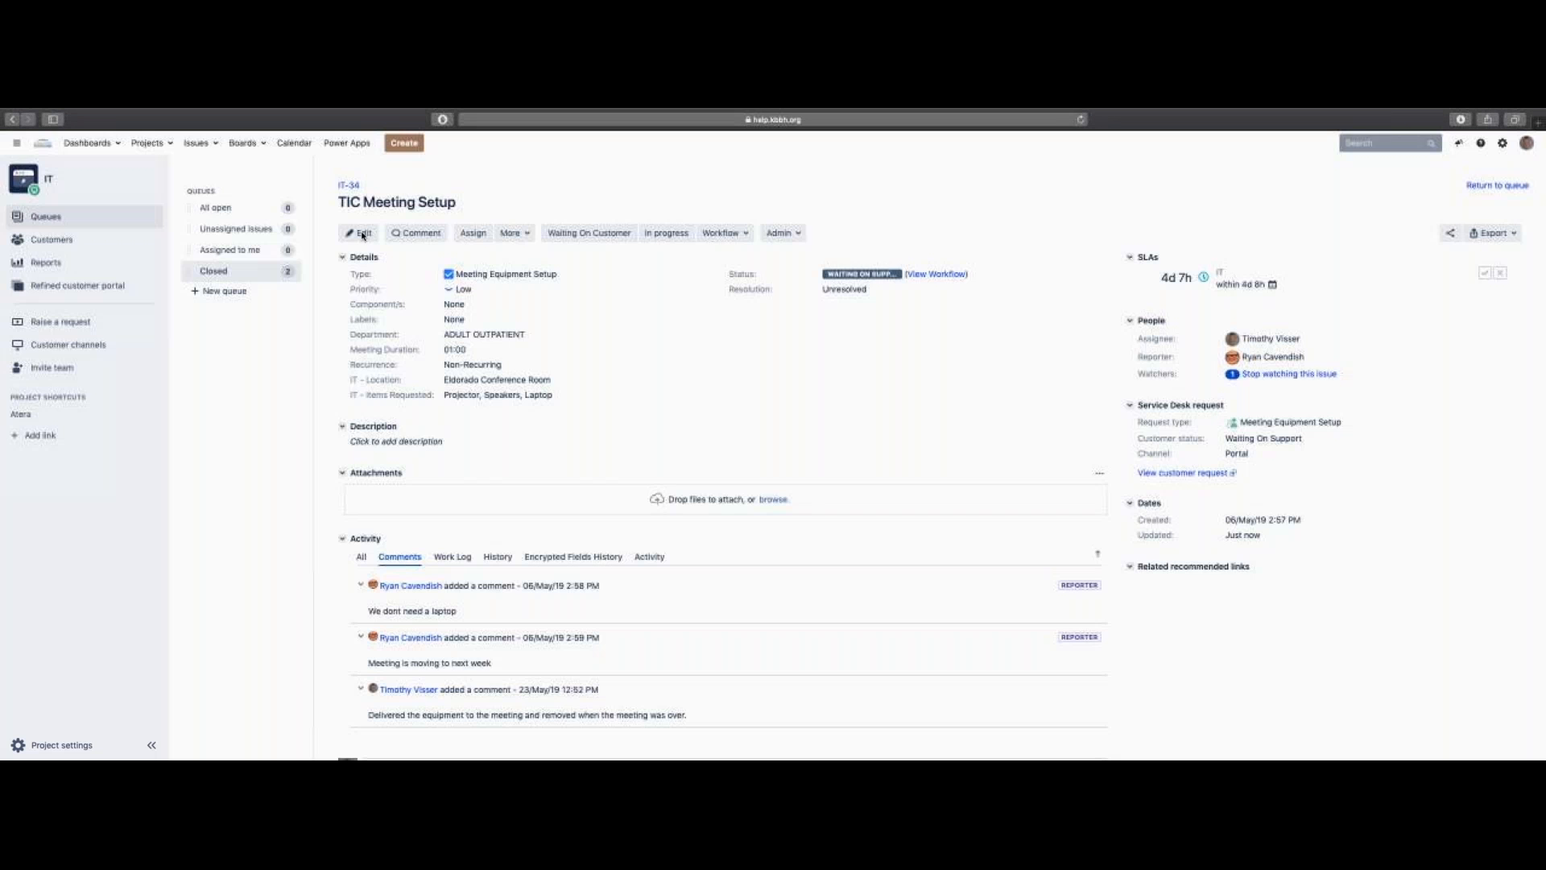
{"action": "left_click", "coordinate": [250, 211]}
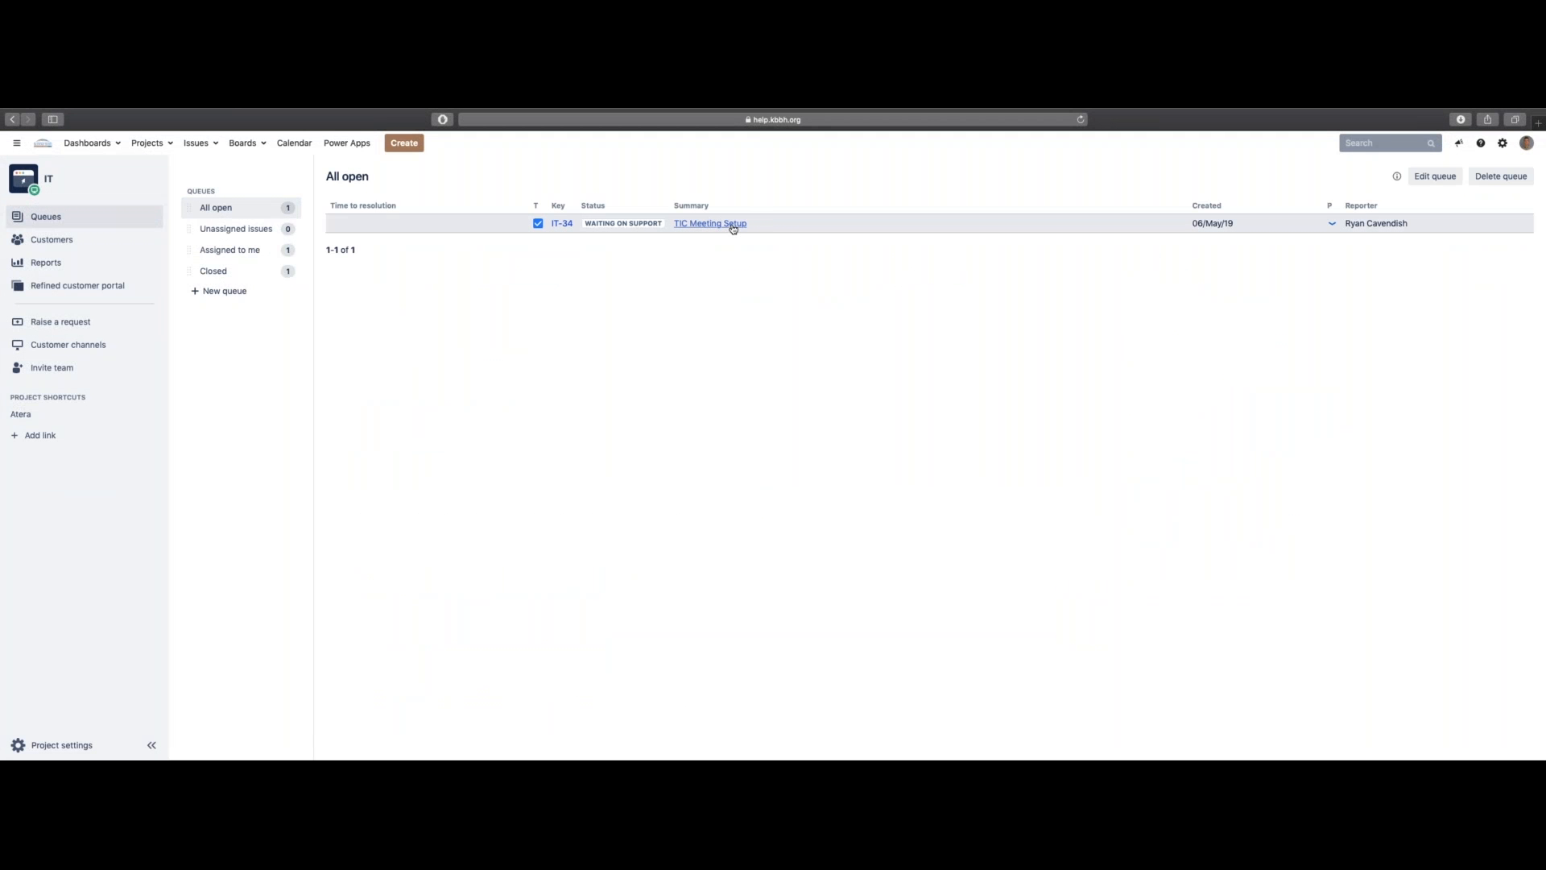
{"action": "left_click", "coordinate": [728, 225]}
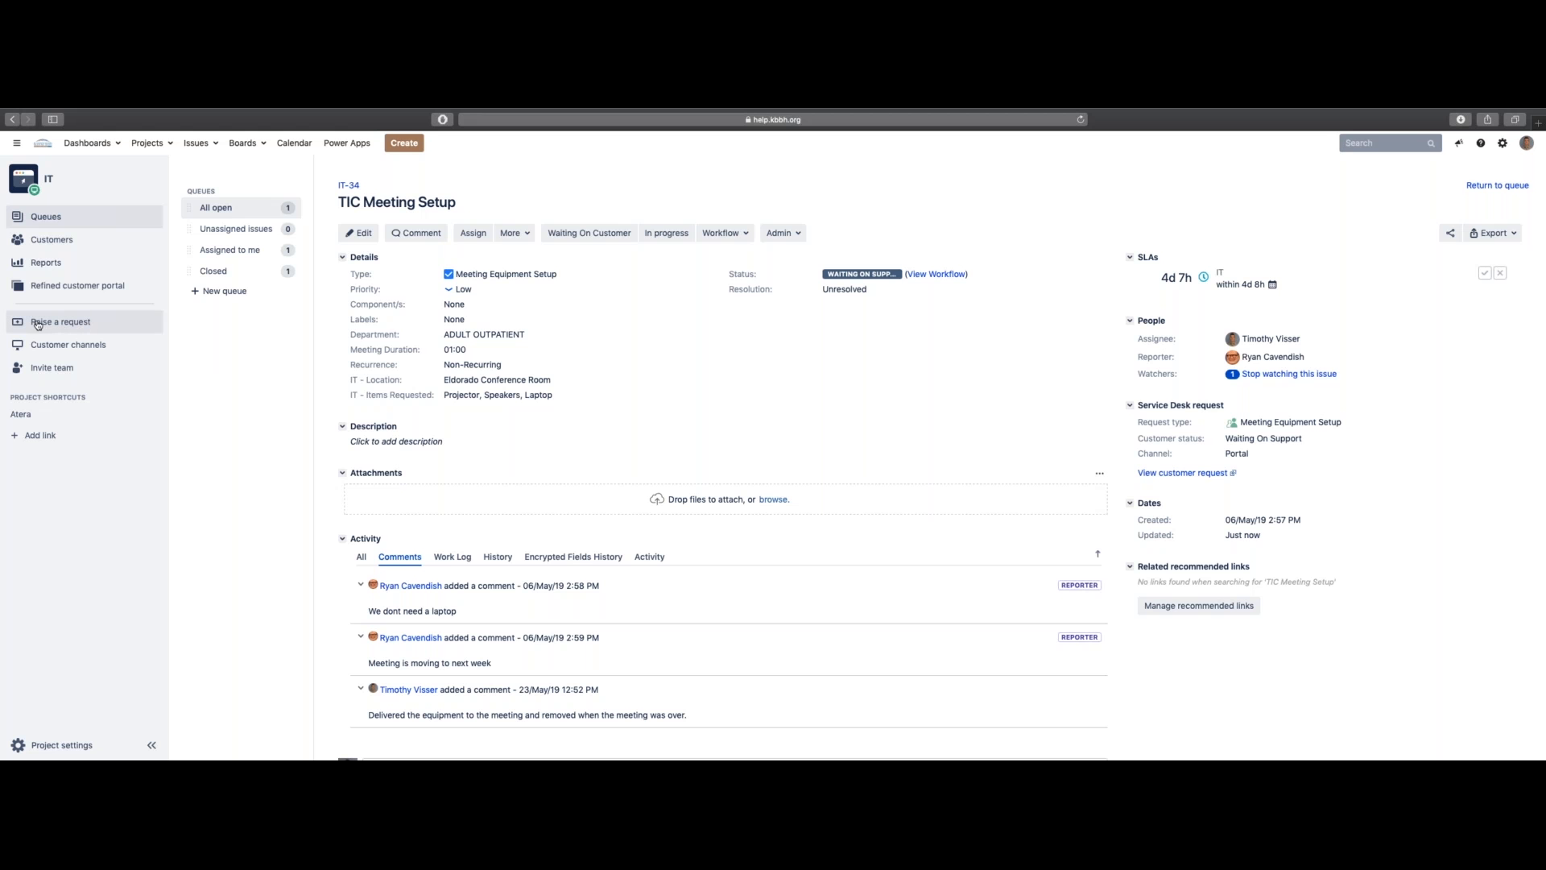
Open the Raise a request portal and look through the IT and Business Intelligence request types, returning to the KBBH Help Center.
{"action": "left_click", "coordinate": [105, 326]}
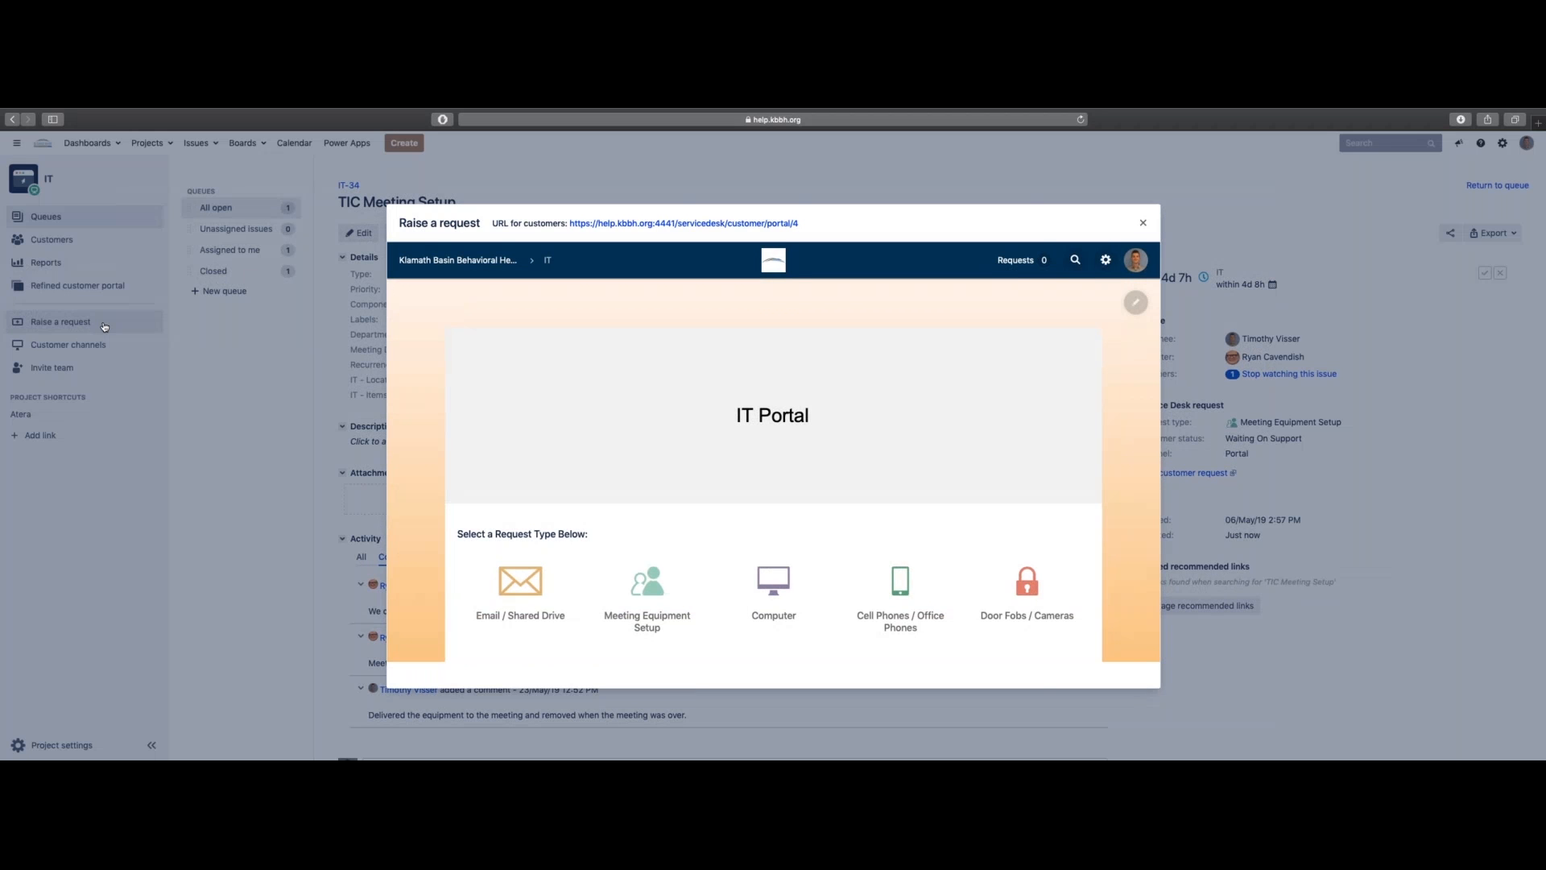
{"action": "scroll", "coordinate": [753, 396], "scroll_direction": "down", "scroll_amount": 4}
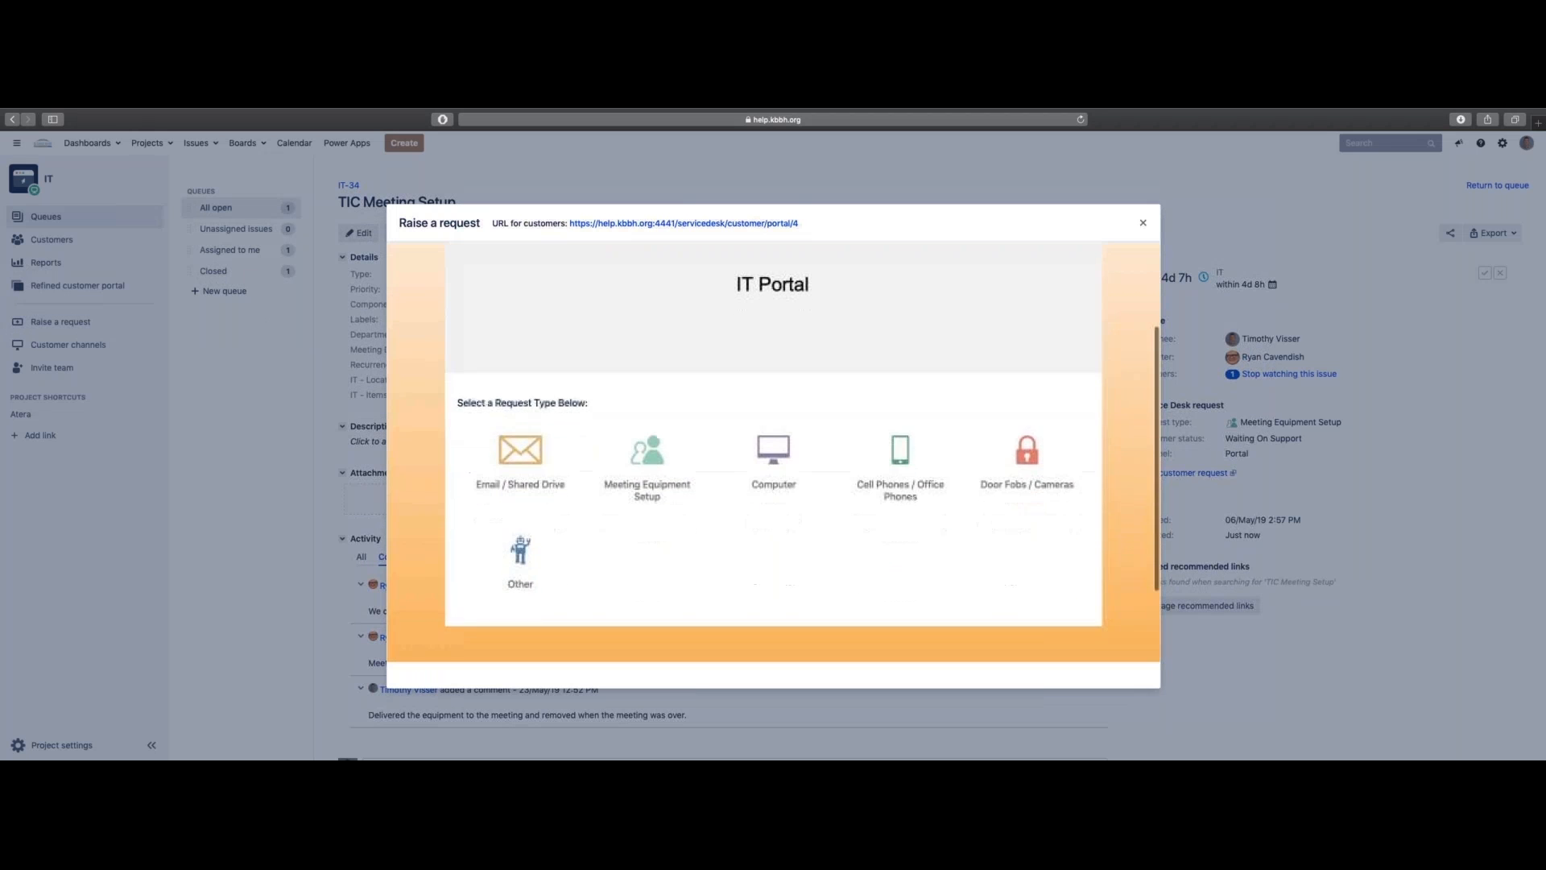
{"action": "scroll", "coordinate": [754, 399], "scroll_direction": "up", "scroll_amount": 4}
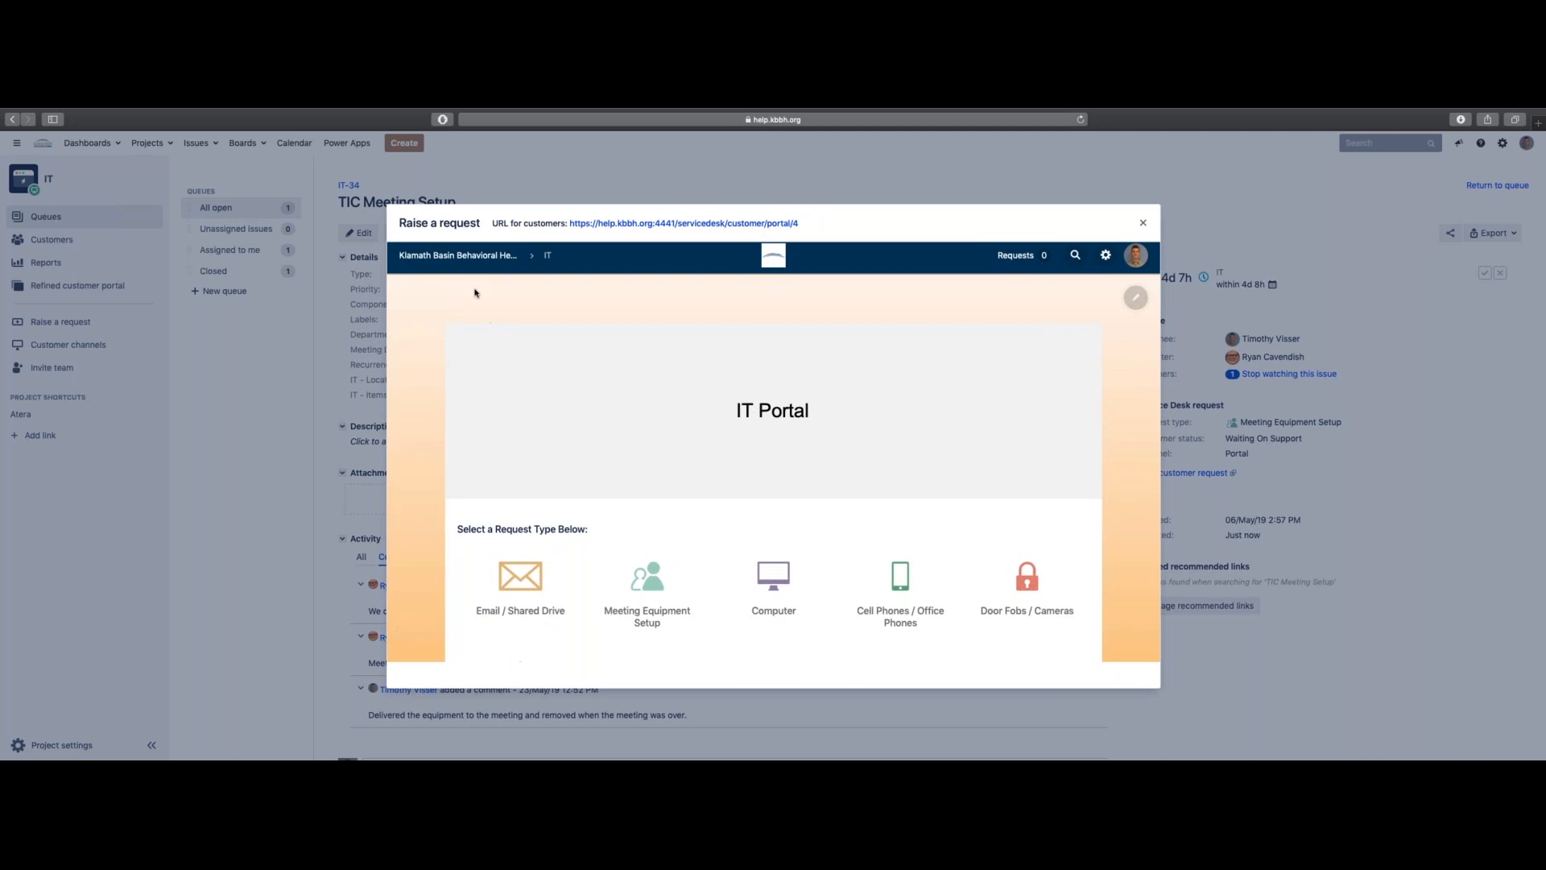
{"action": "left_click", "coordinate": [457, 257]}
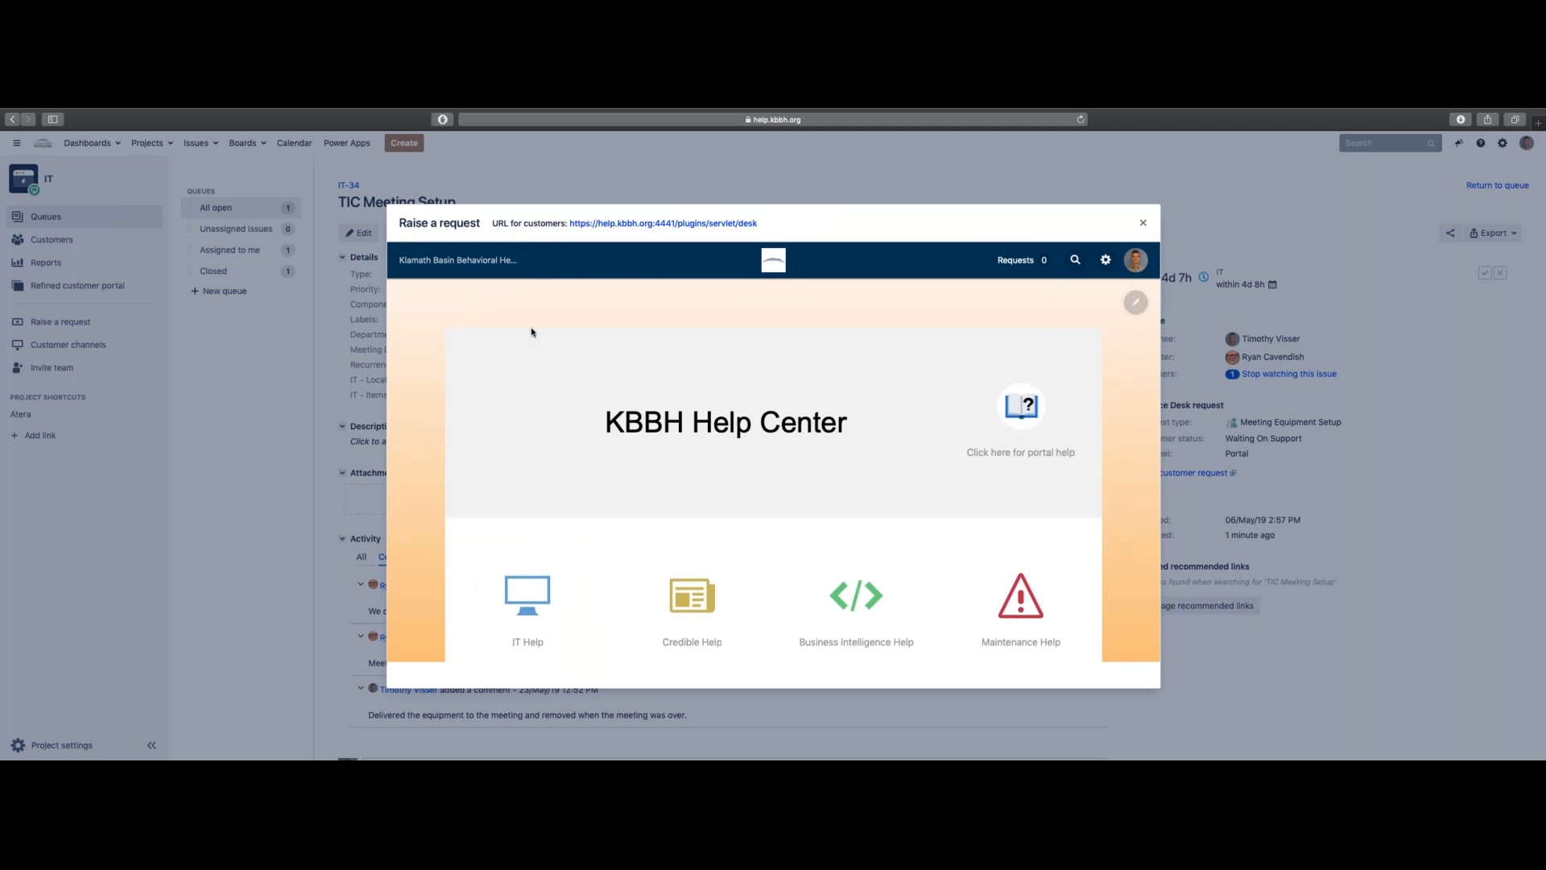
{"action": "left_click", "coordinate": [847, 587]}
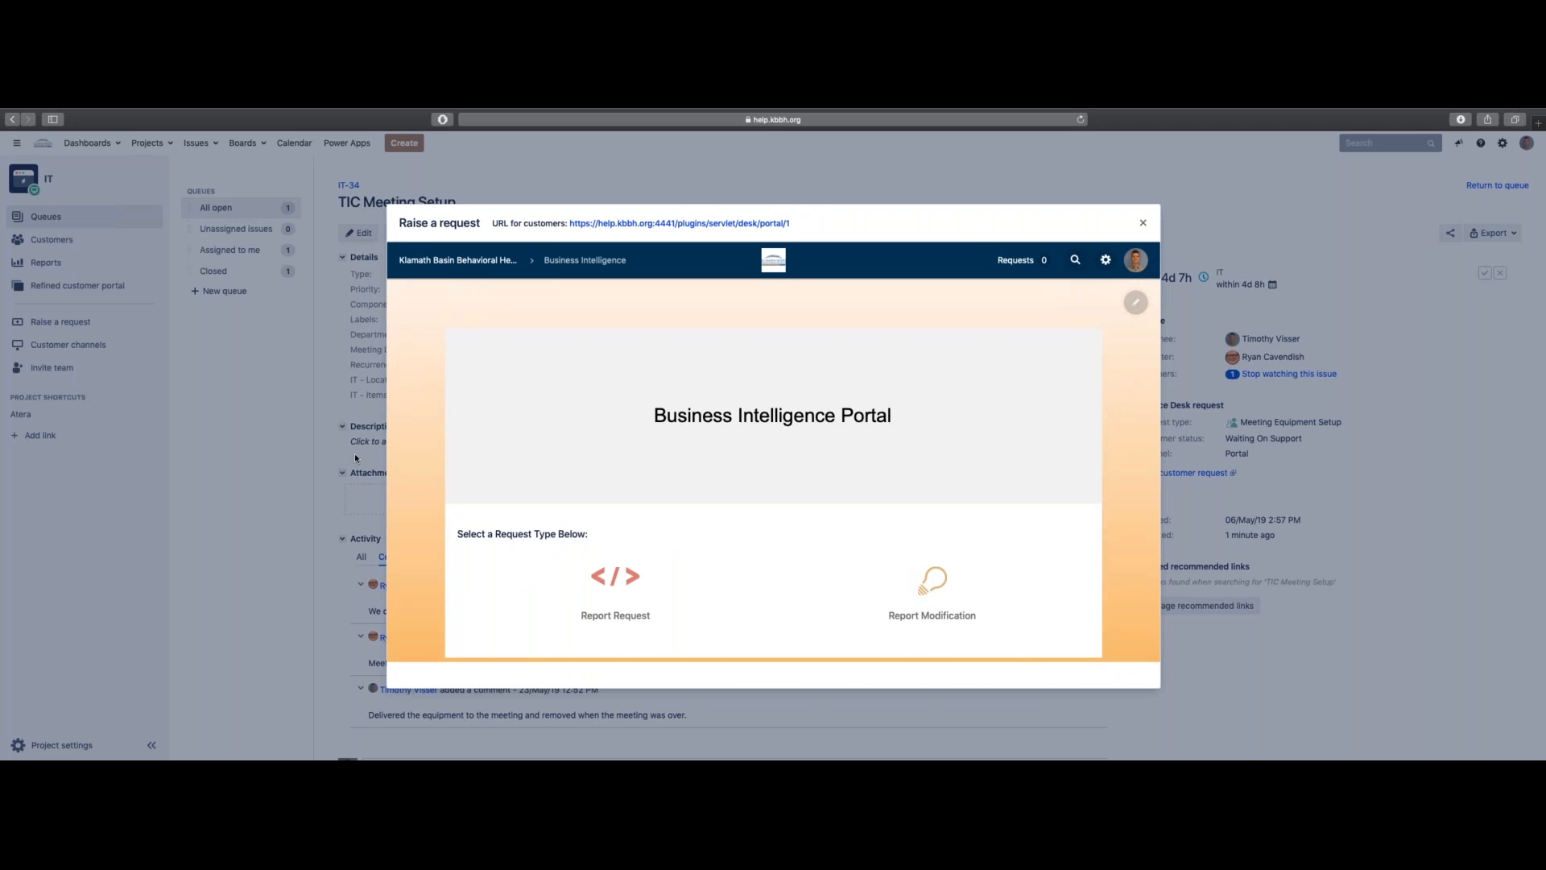
{"action": "left_click", "coordinate": [466, 262]}
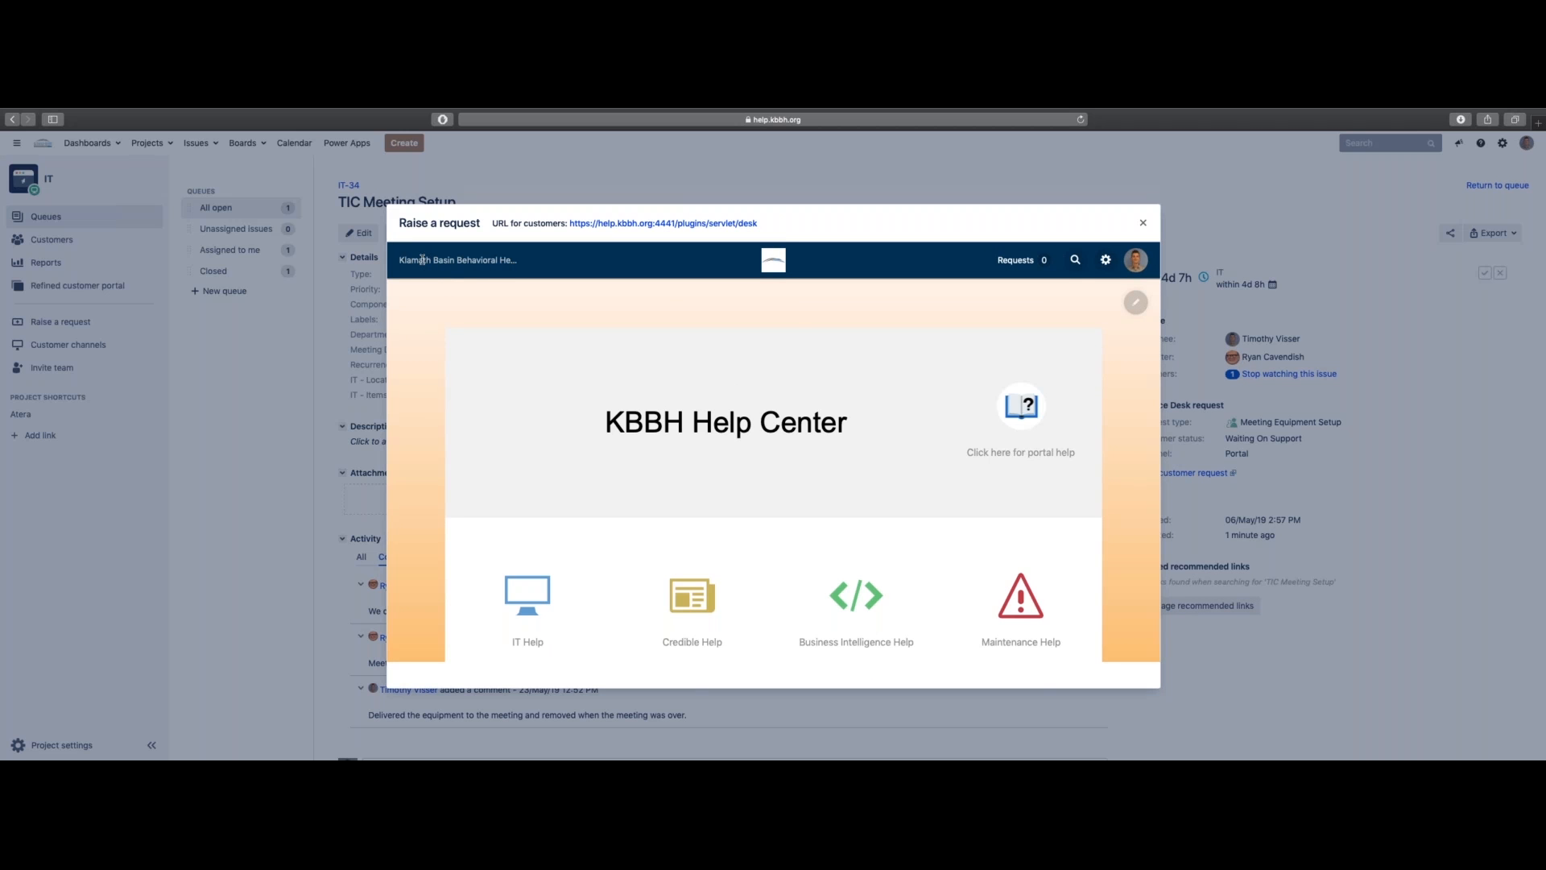
Start an Email / Shared Drive request under IT Help and set it to be raised on behalf of a colleague.
{"action": "scroll", "coordinate": [555, 516], "scroll_direction": "down", "scroll_amount": 2}
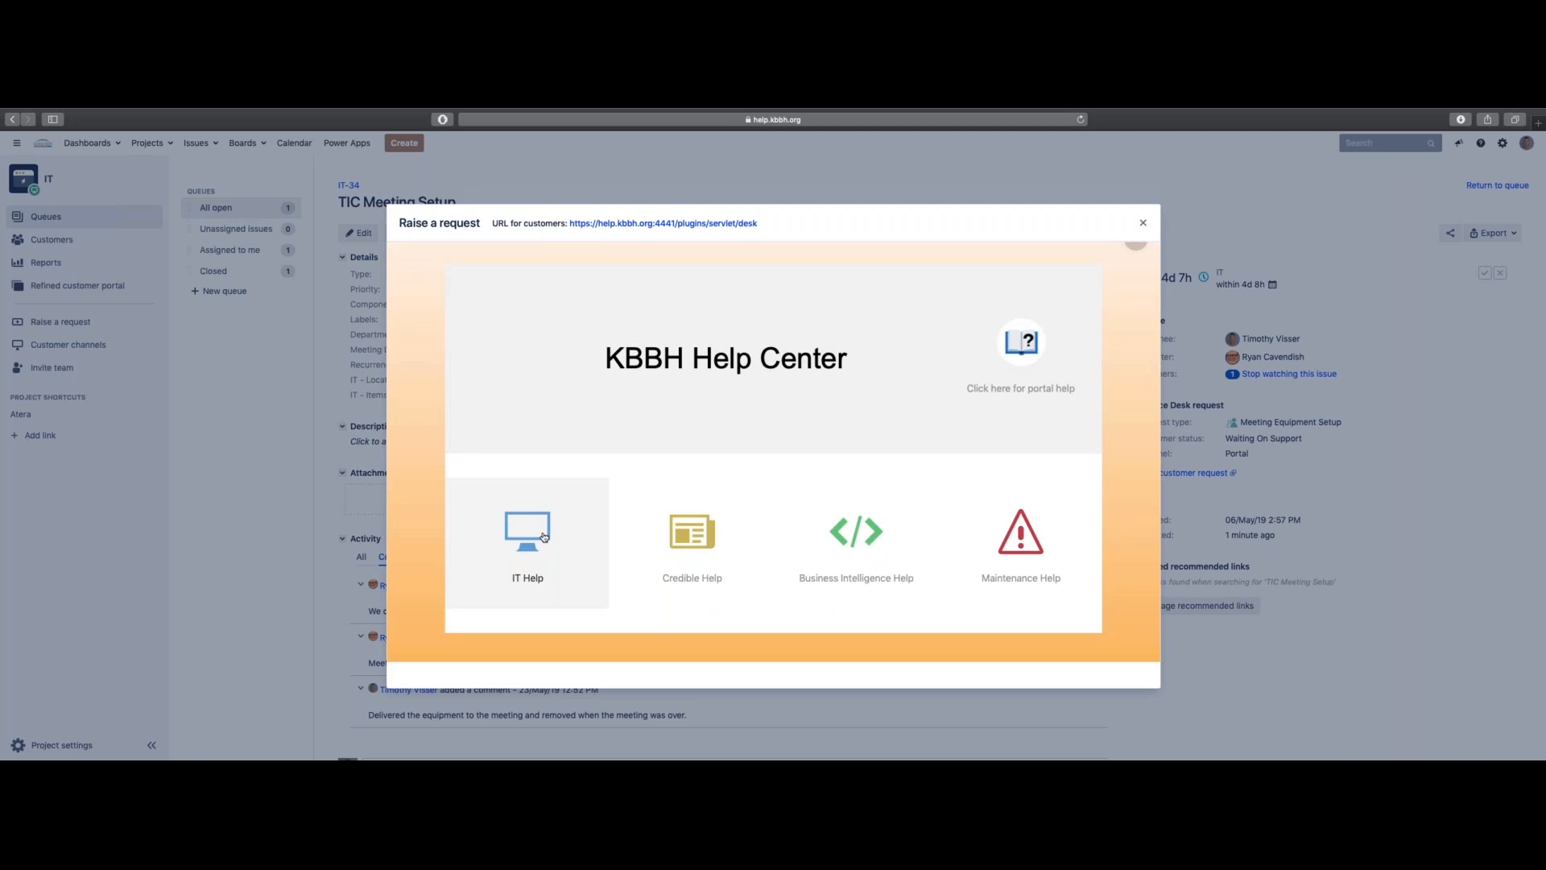
{"action": "left_click", "coordinate": [544, 537]}
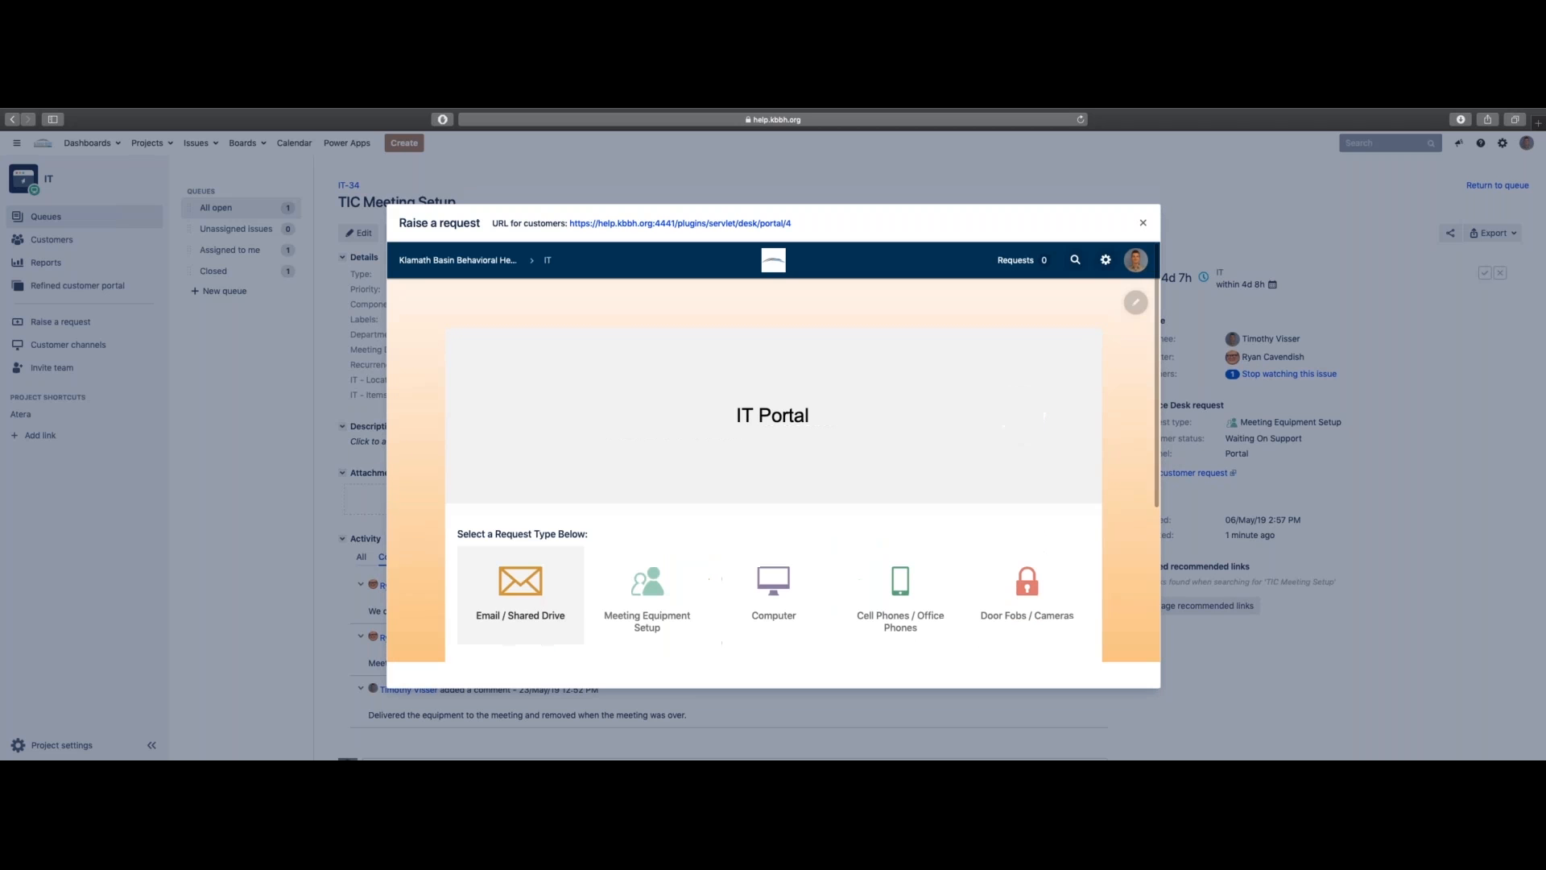
{"action": "scroll", "coordinate": [634, 567], "scroll_direction": "down", "scroll_amount": 2}
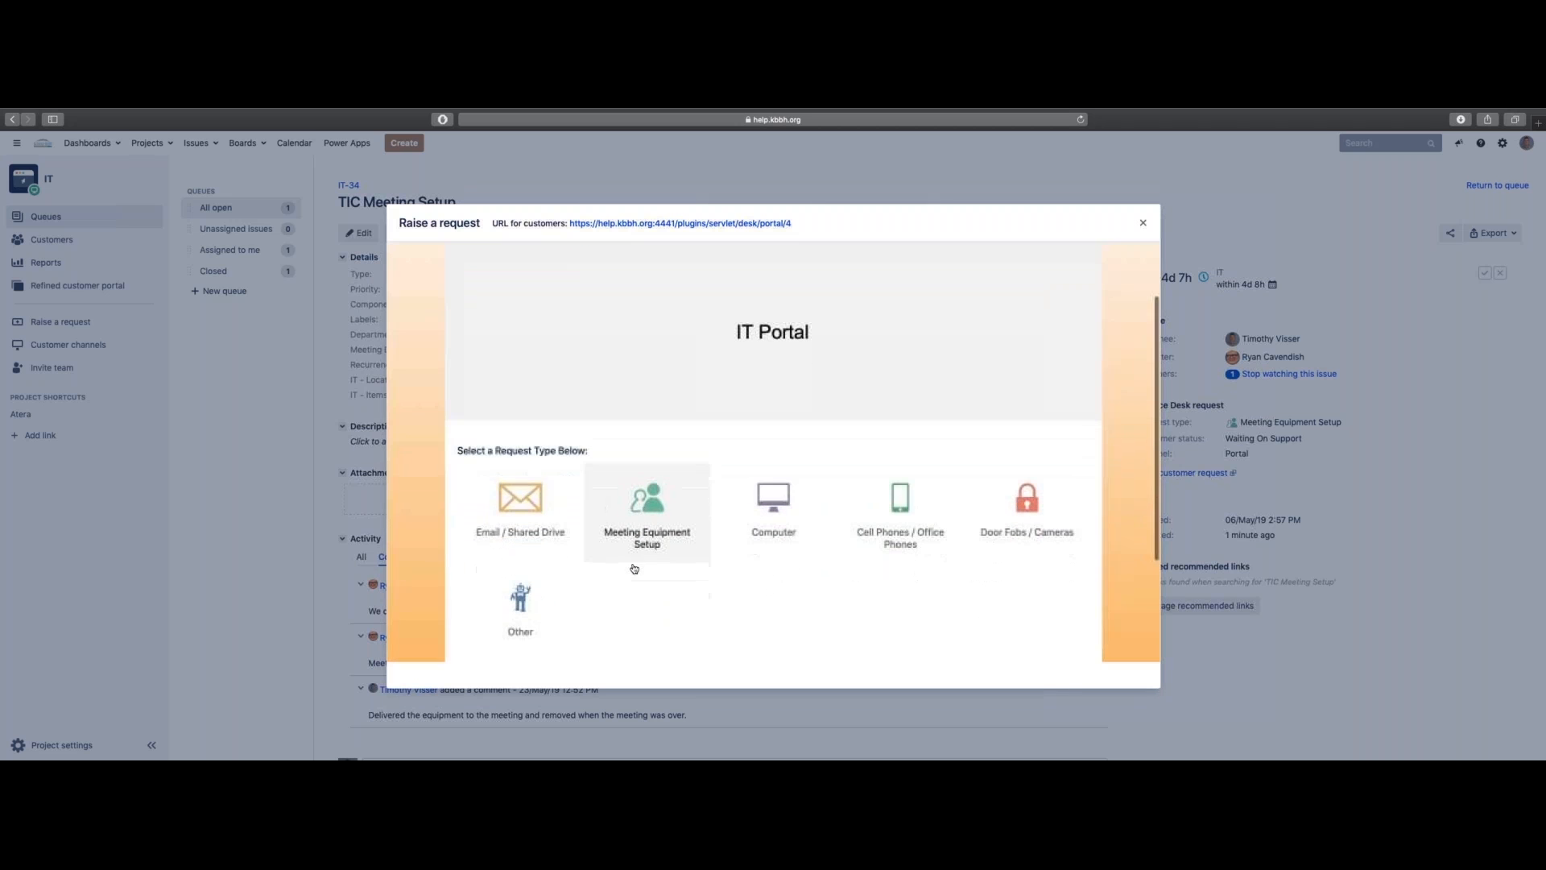
{"action": "left_click", "coordinate": [528, 515]}
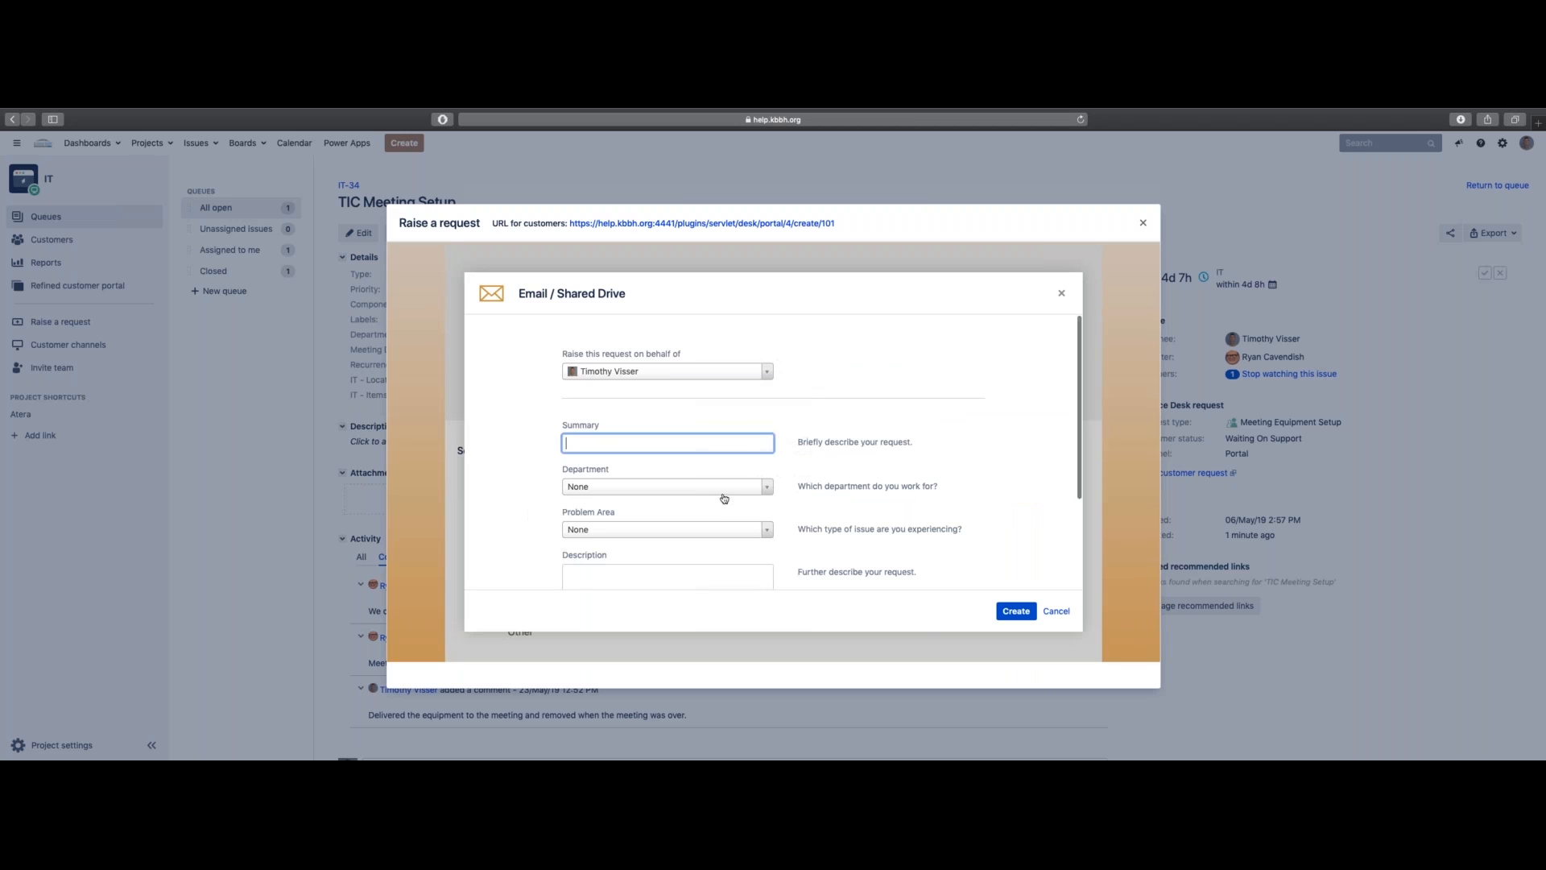
{"action": "left_click", "coordinate": [667, 375]}
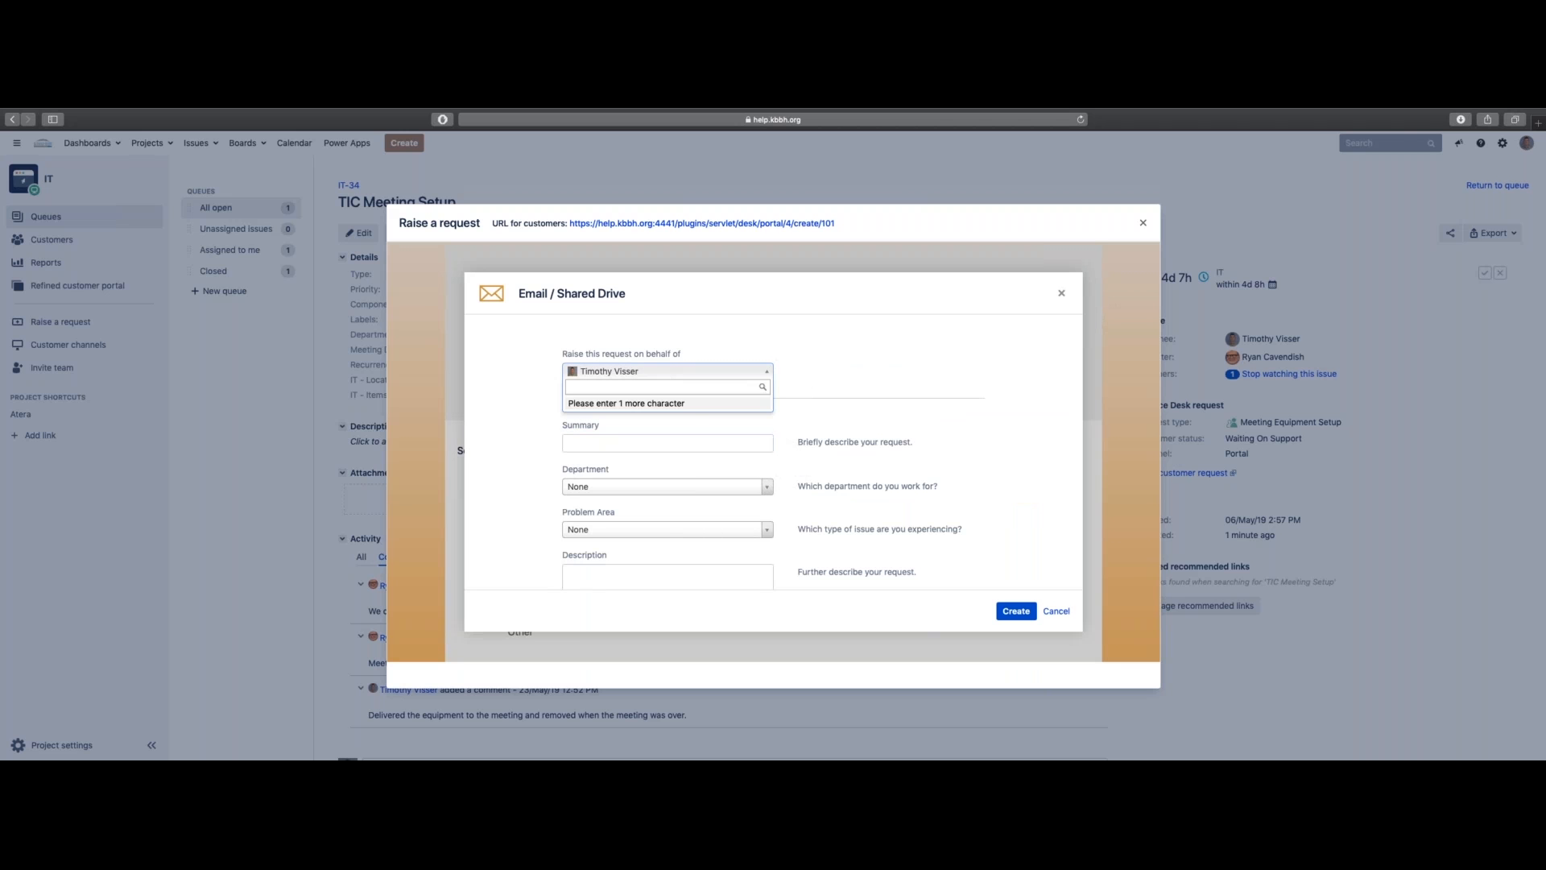
{"action": "type", "text": "jeff"}
{"action": "key", "text": "Return"}
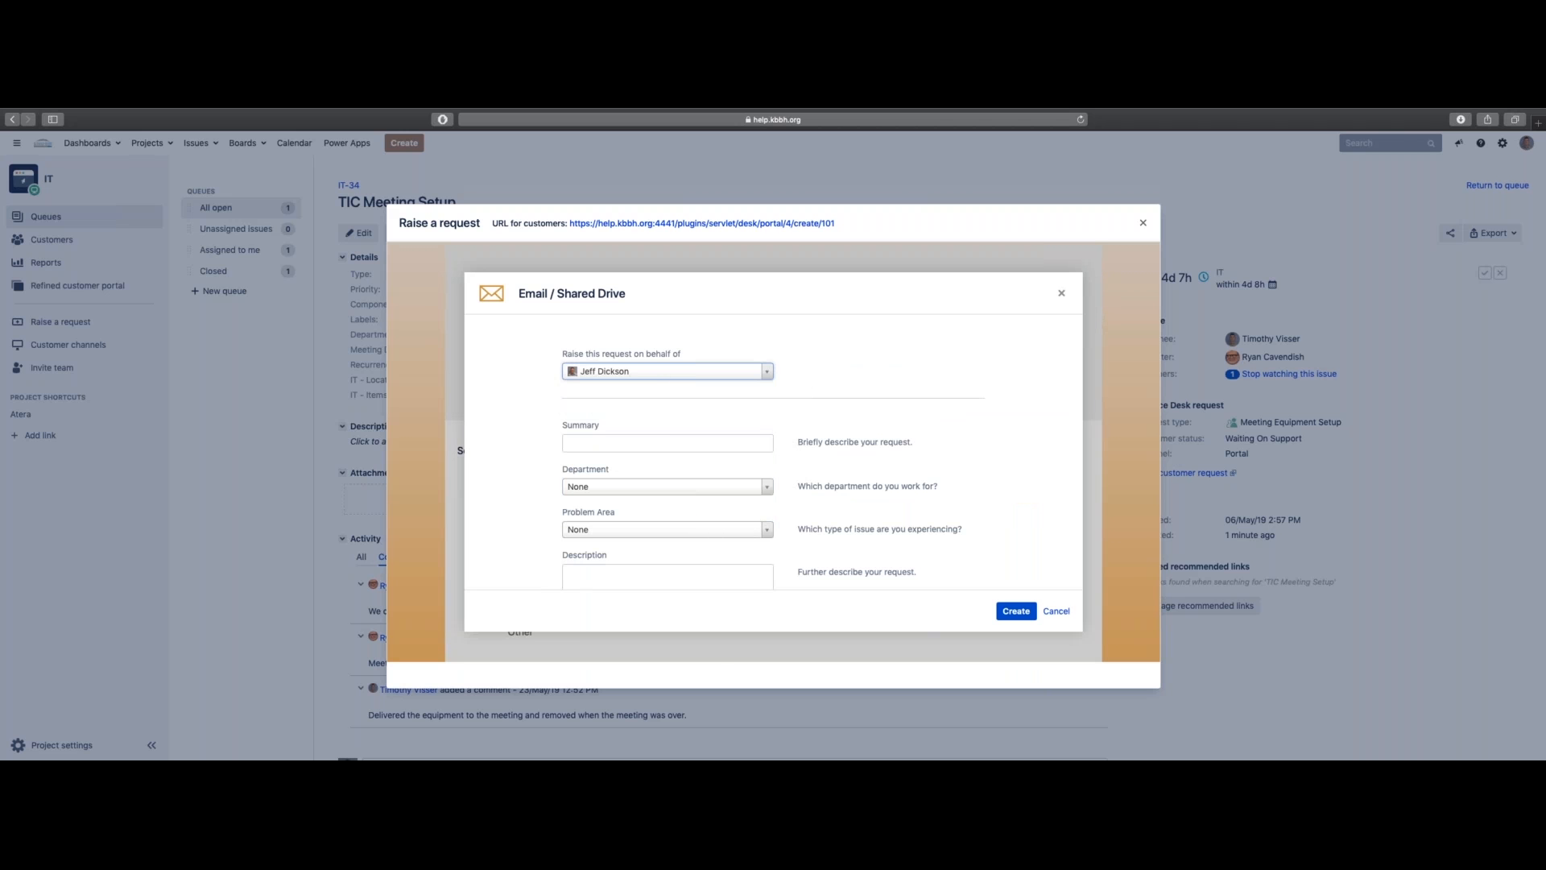
Enter the summary "Password is locked out on my email", with department ADMIN and problem area Email Not Working.
{"action": "left_click", "coordinate": [642, 438]}
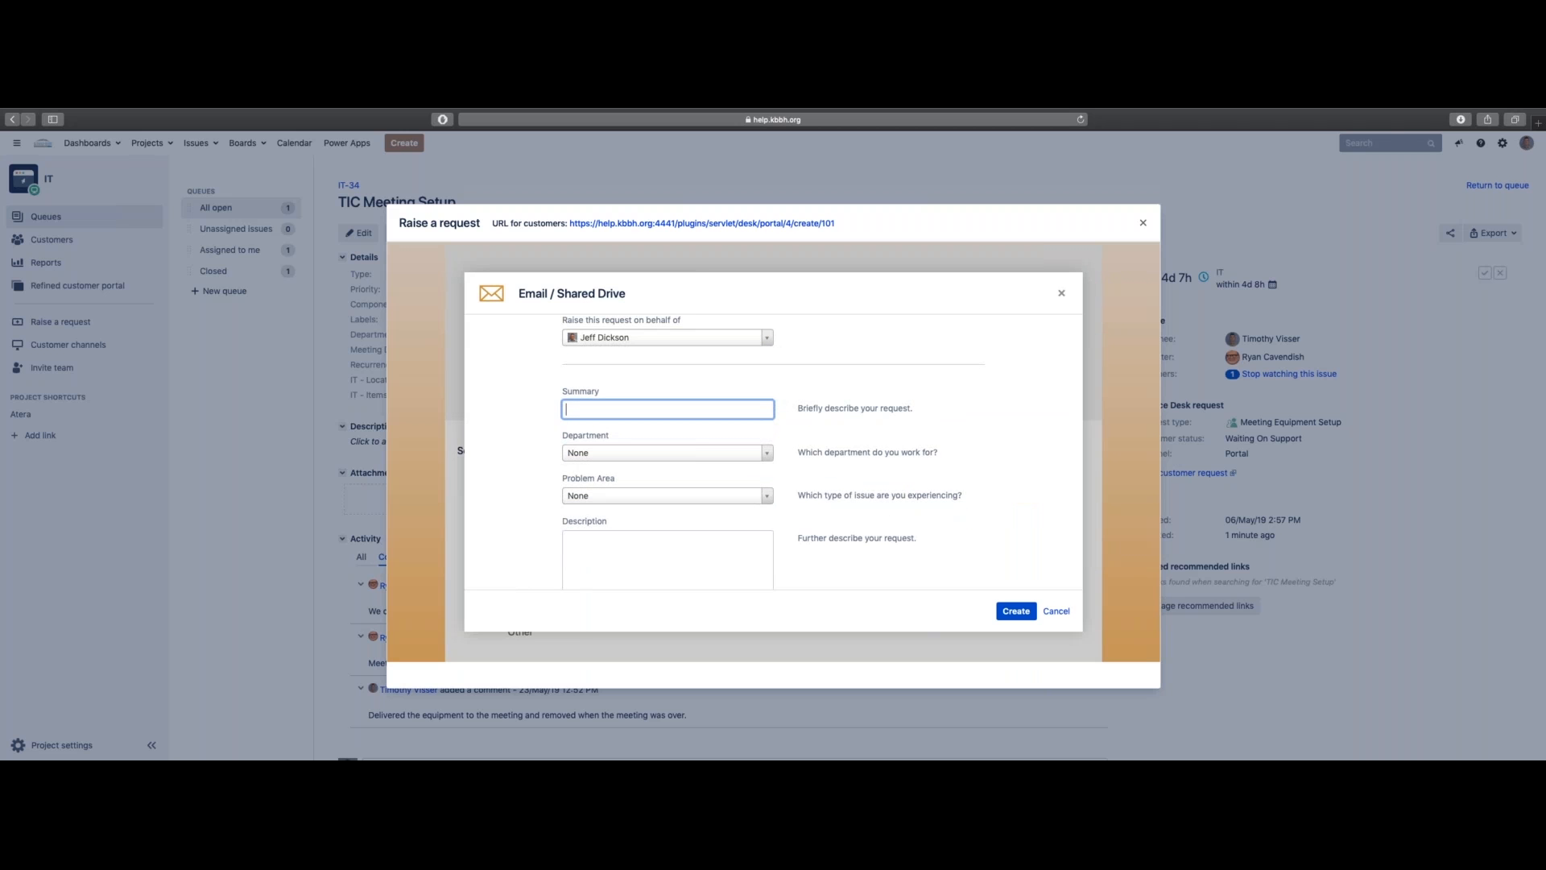
{"action": "type", "text": "Password is locked out on my email"}
{"action": "scroll", "coordinate": [667, 451], "scroll_direction": "down", "scroll_amount": 2}
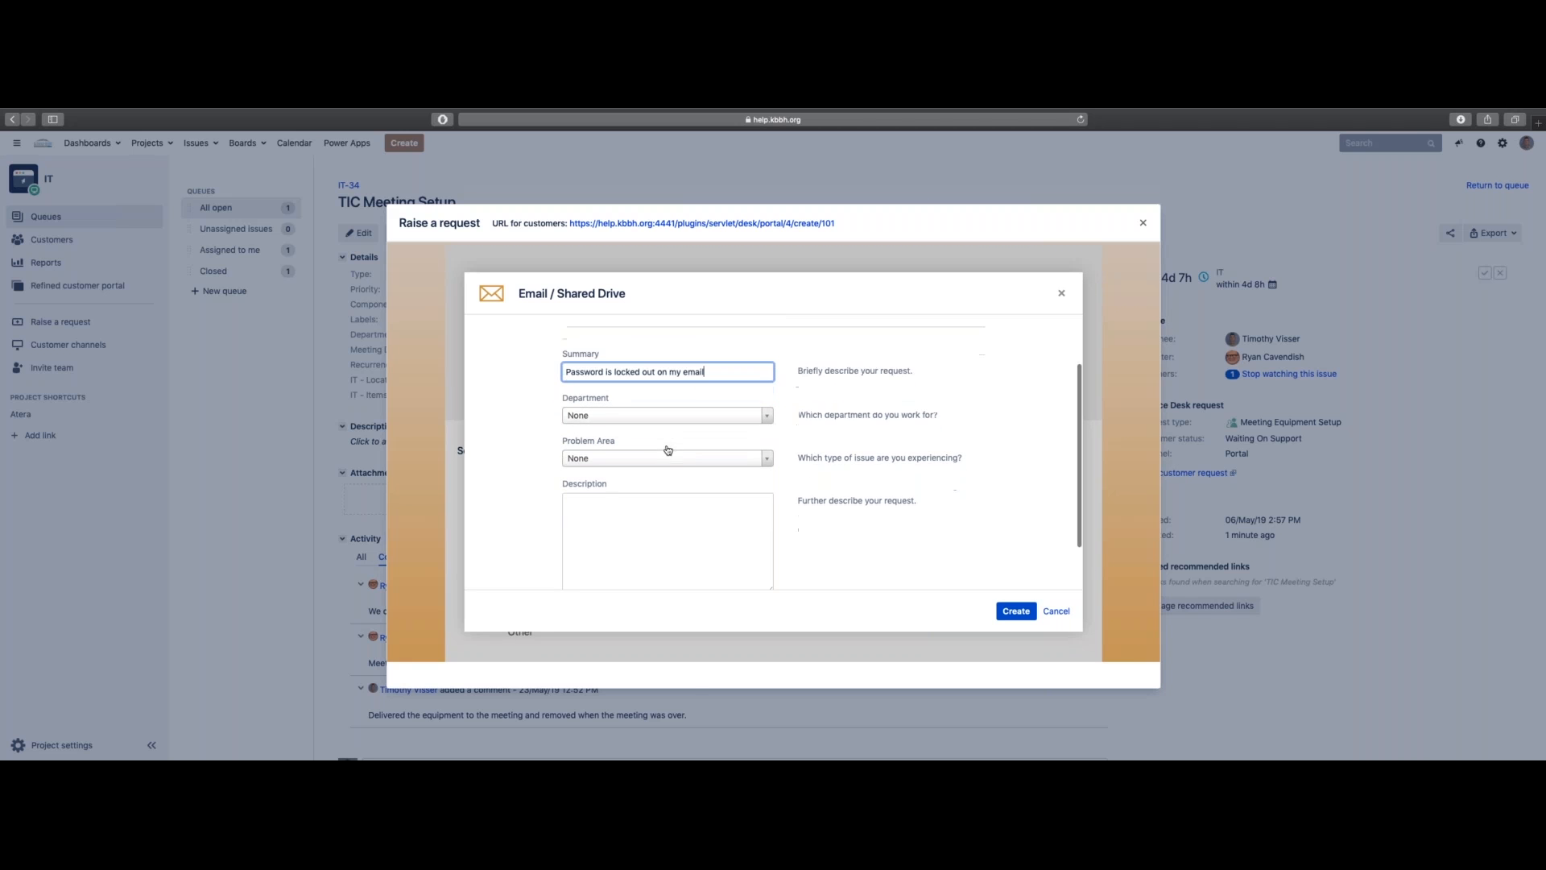
{"action": "left_click", "coordinate": [649, 394]}
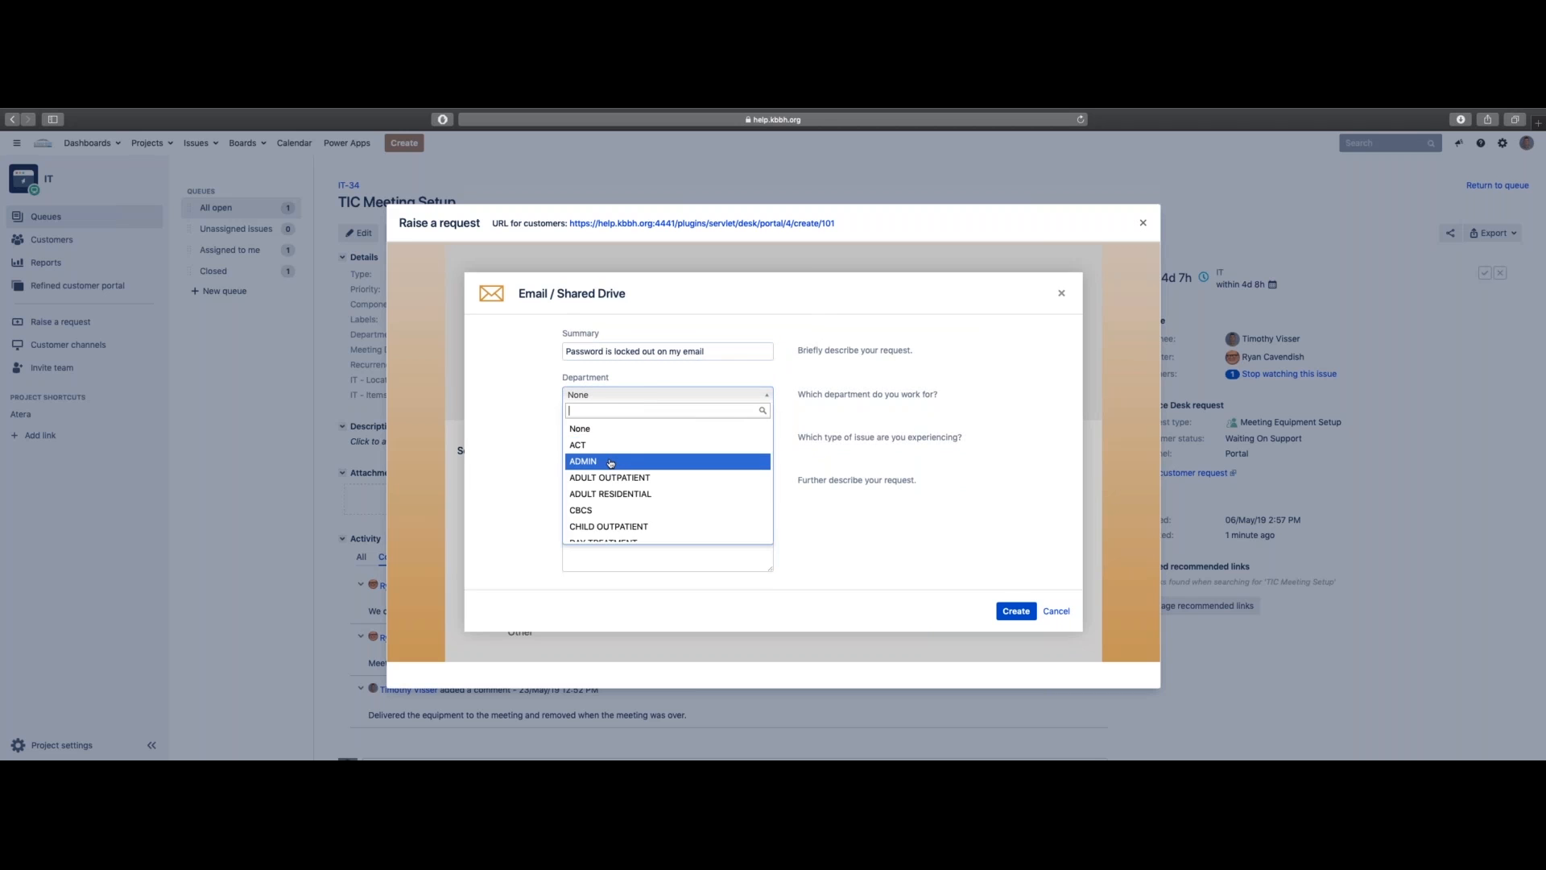
{"action": "left_click", "coordinate": [611, 461]}
{"action": "left_click", "coordinate": [607, 437]}
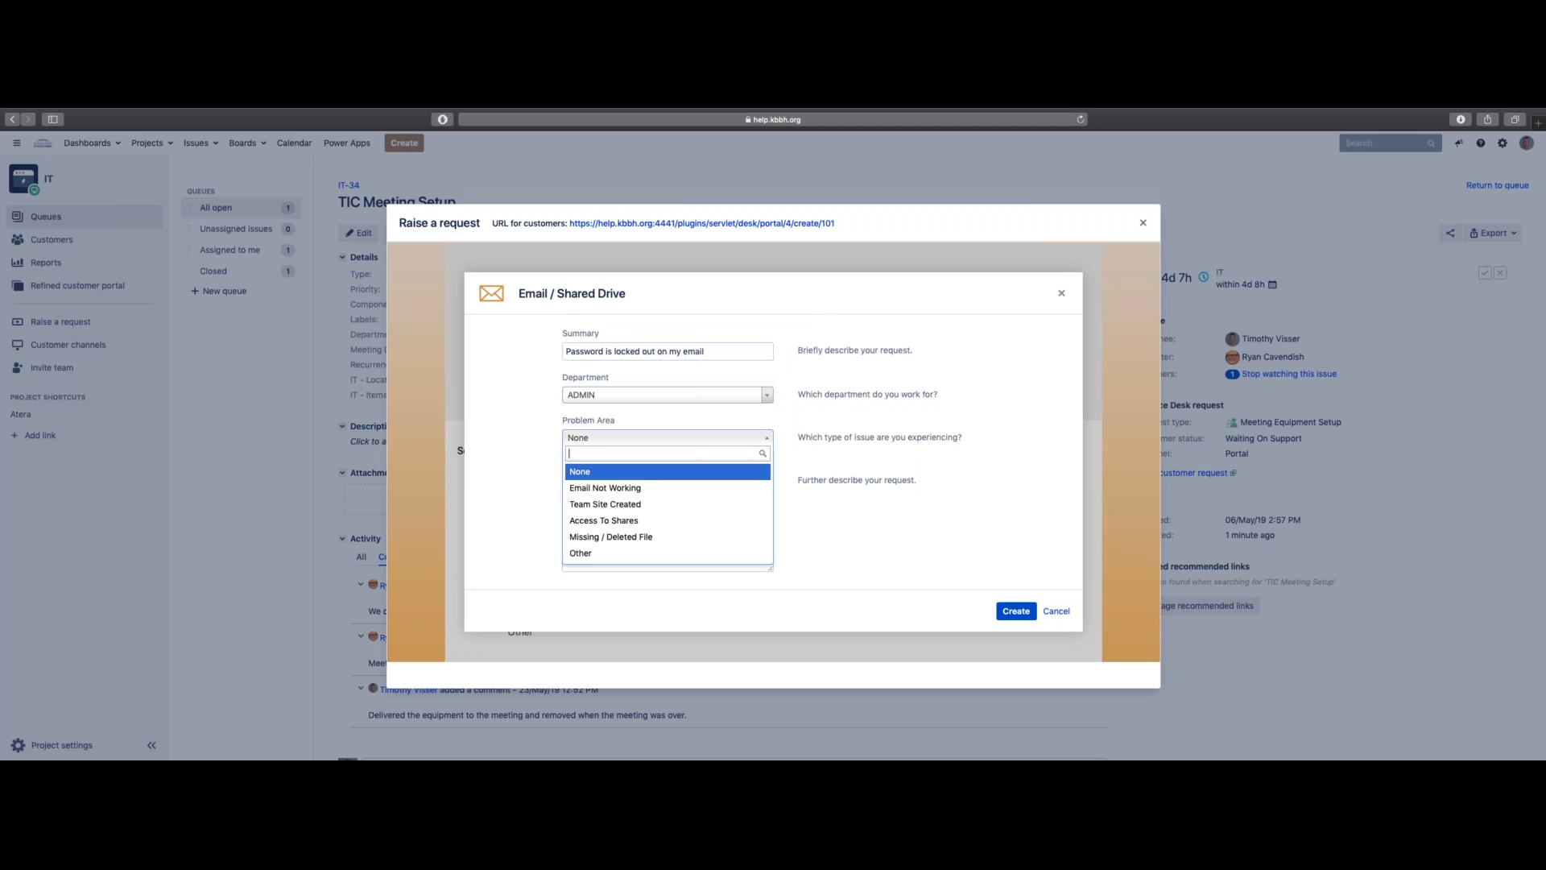
{"action": "scroll", "coordinate": [606, 487], "scroll_direction": "down", "scroll_amount": 1}
{"action": "left_click", "coordinate": [606, 487]}
Describe the issue as "I tried to reset my password but the password confirmation link doesn't work properly. I need my password reset. Thank you." and create the request.
{"action": "left_click", "coordinate": [612, 482]}
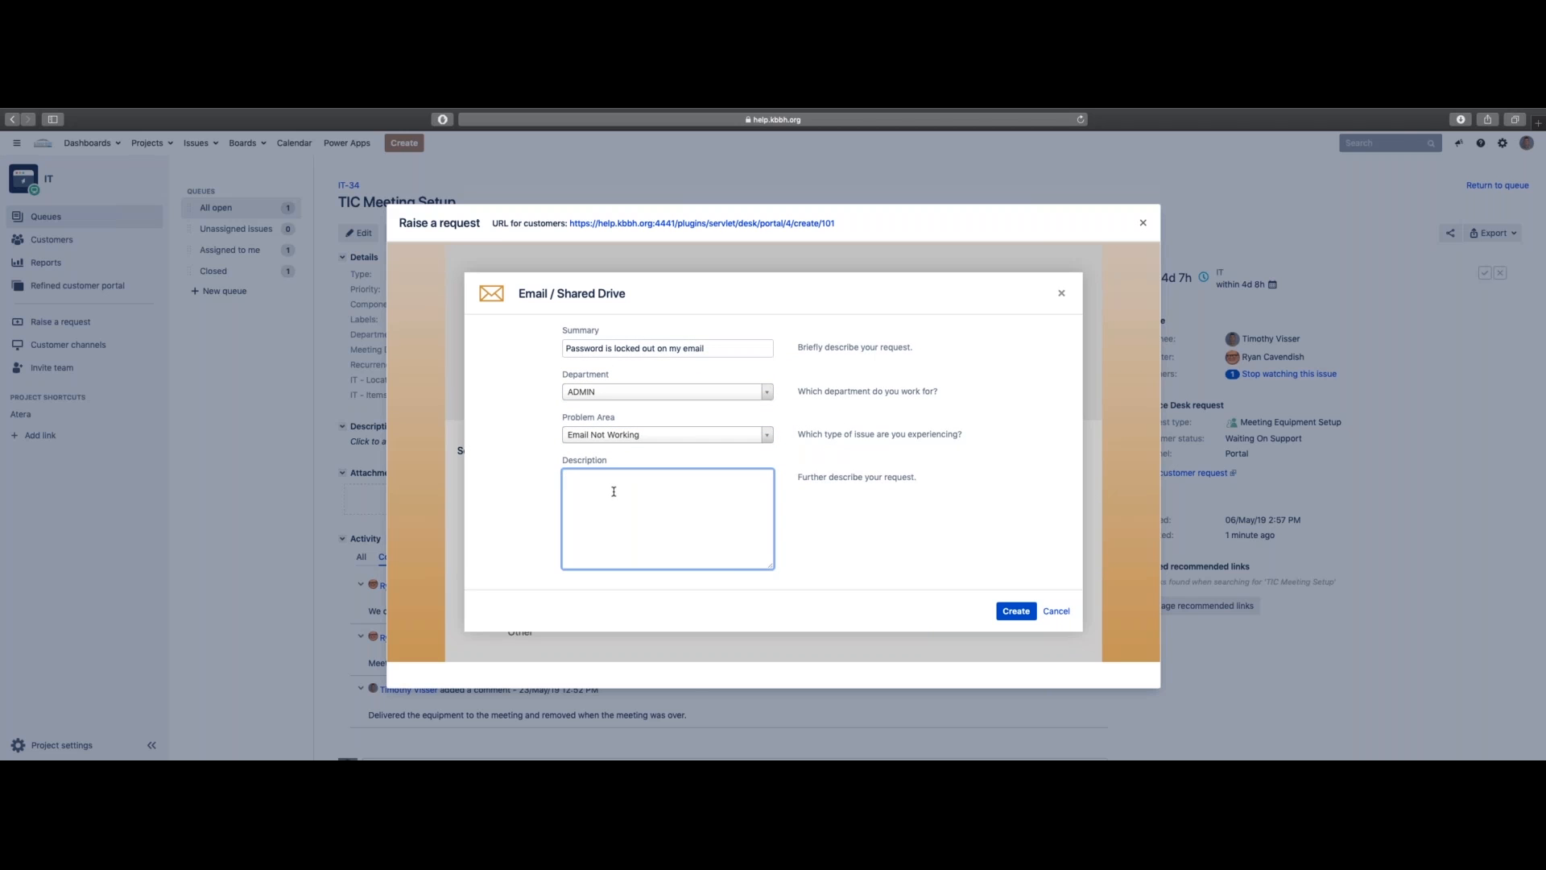
{"action": "type", "text": "I tried to reset my password but the password confirmation l"}
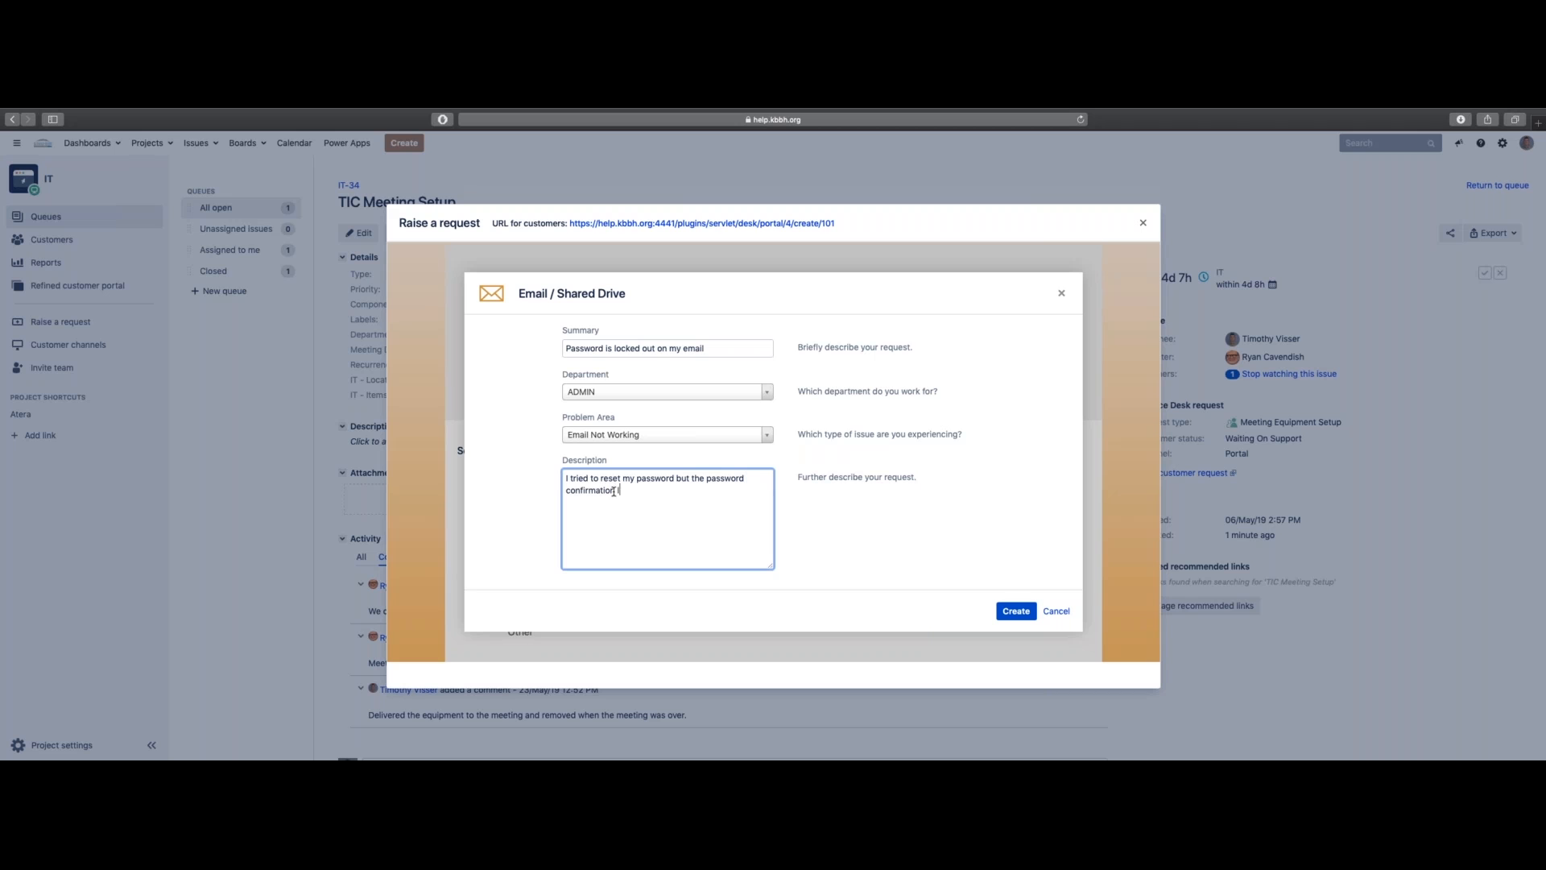
{"action": "type", "text": "ink doesn't work properly. I ned"}
{"action": "key", "text": "BackSpace"}
{"action": "type", "text": "ed my pa"}
{"action": "type", "text": "ssword reset. Than"}
{"action": "type", "text": "k you"}
{"action": "type", "text": "."}
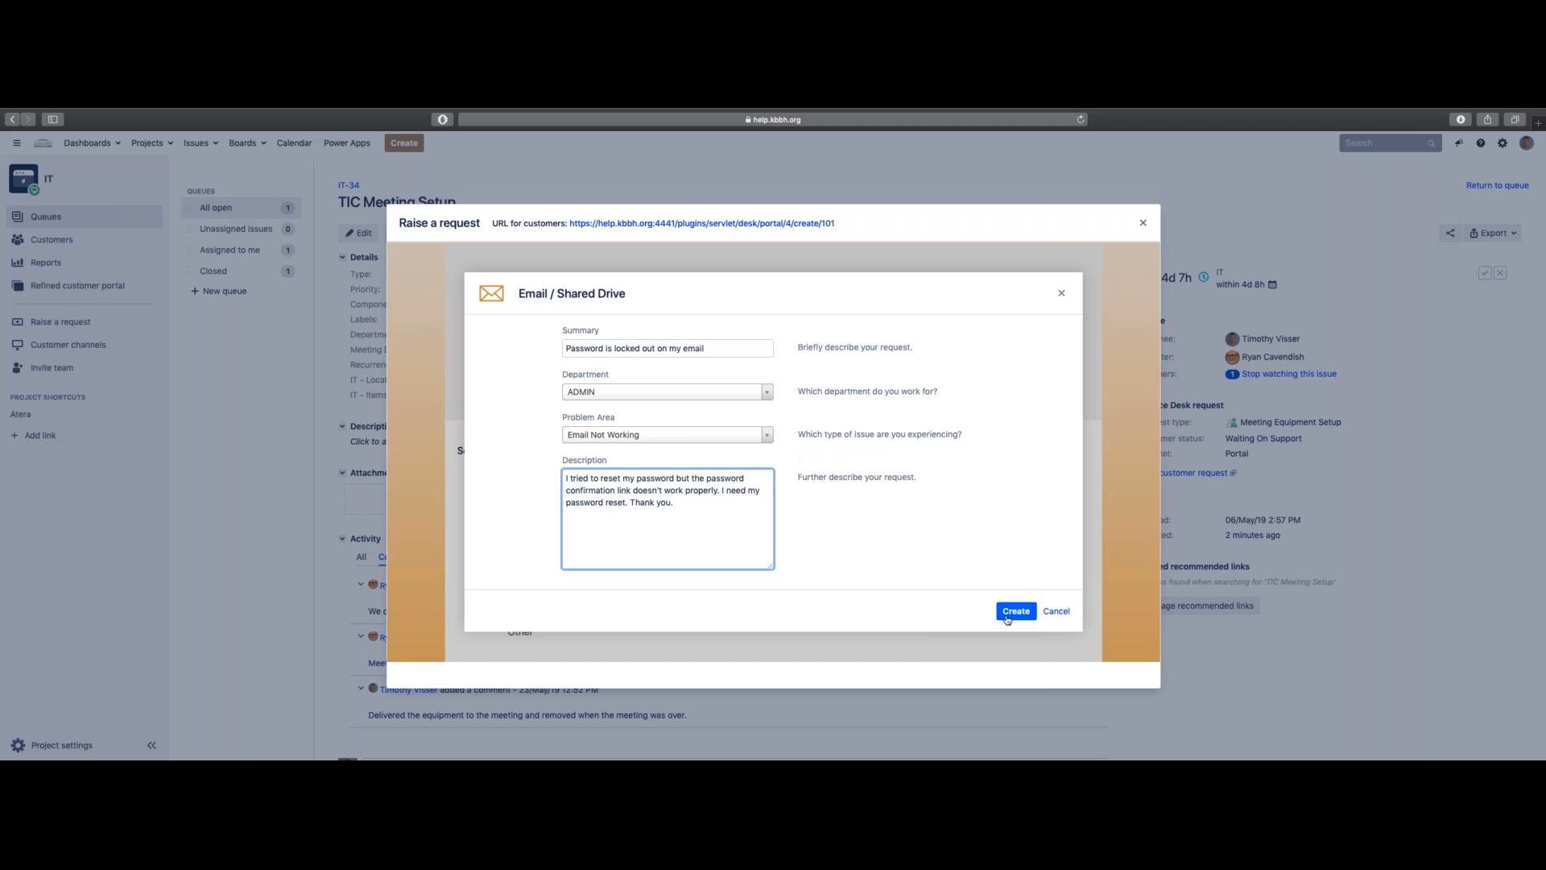
{"action": "left_click", "coordinate": [1014, 614]}
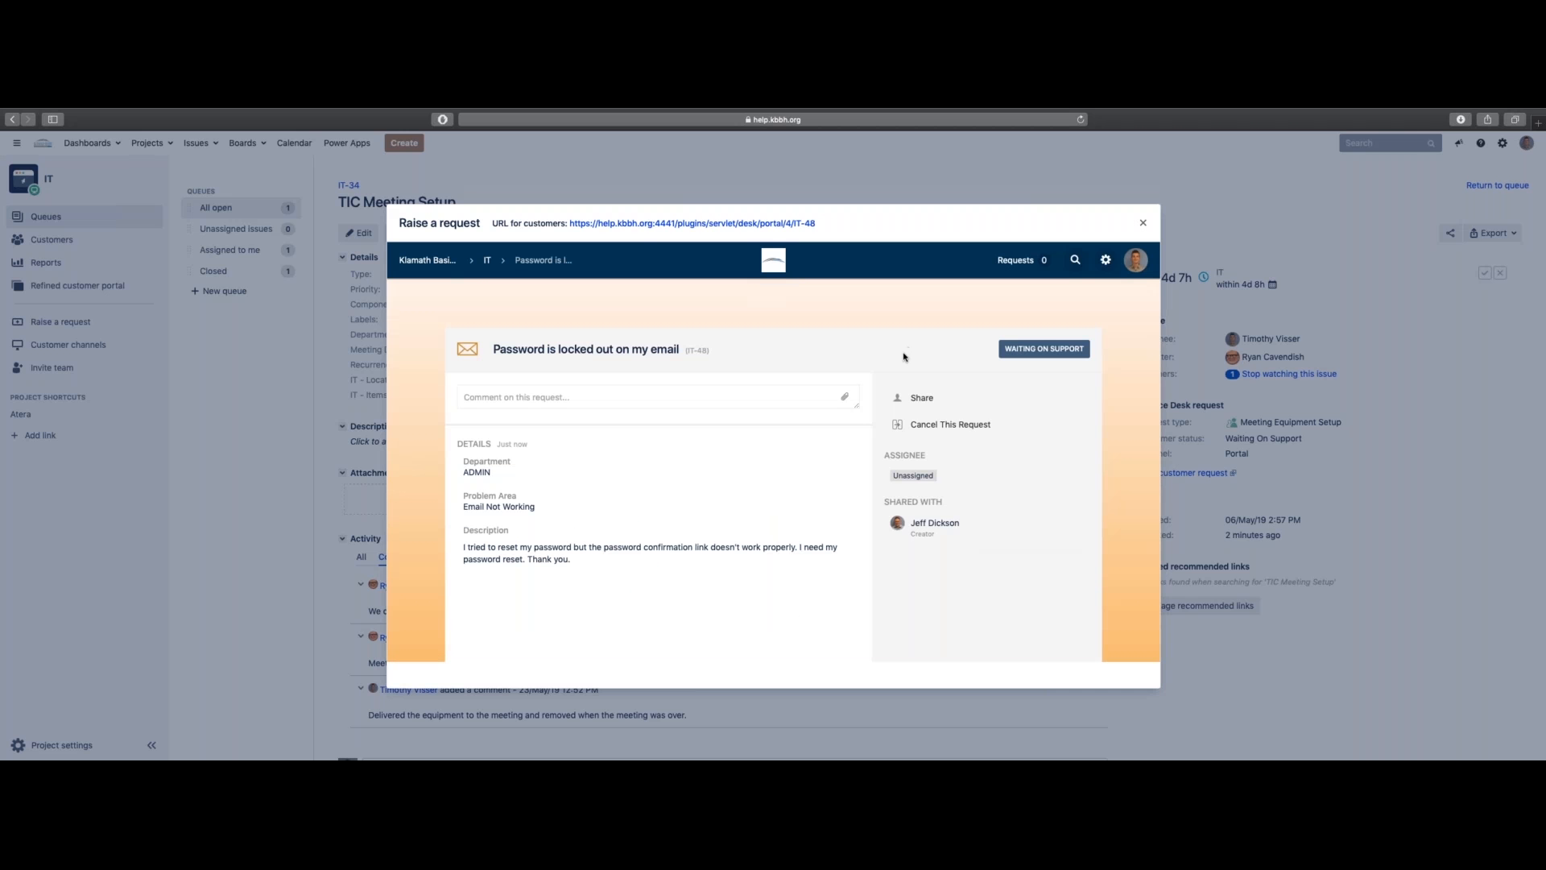
Close the request portal, check the All open queue, and open "Password is locked out on my email" from the Unassigned issues queue.
{"action": "left_click", "coordinate": [1144, 225]}
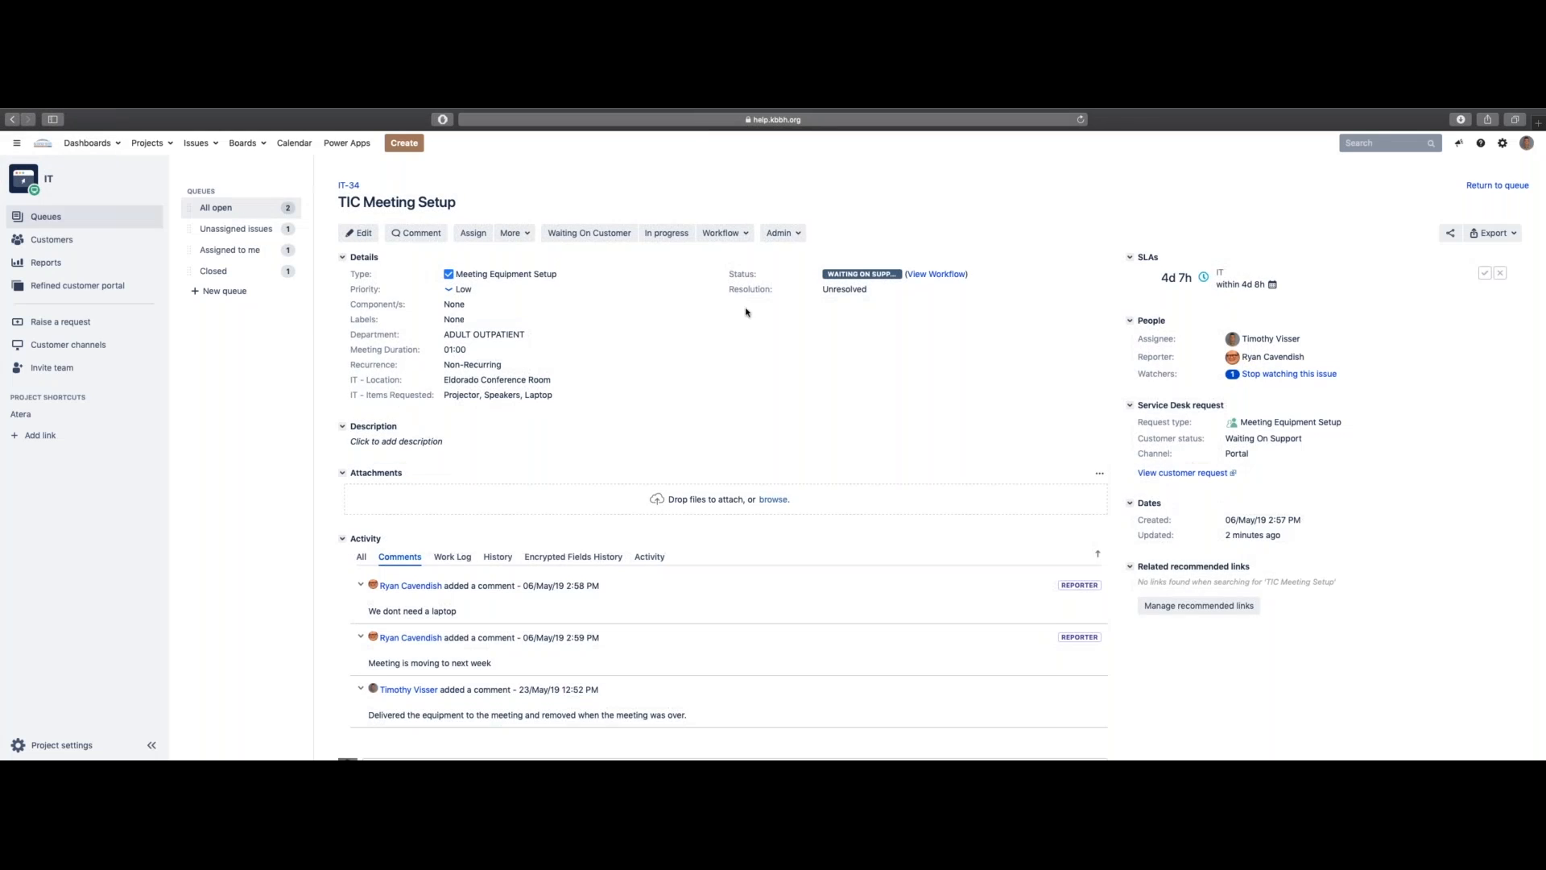
{"action": "left_click", "coordinate": [242, 207]}
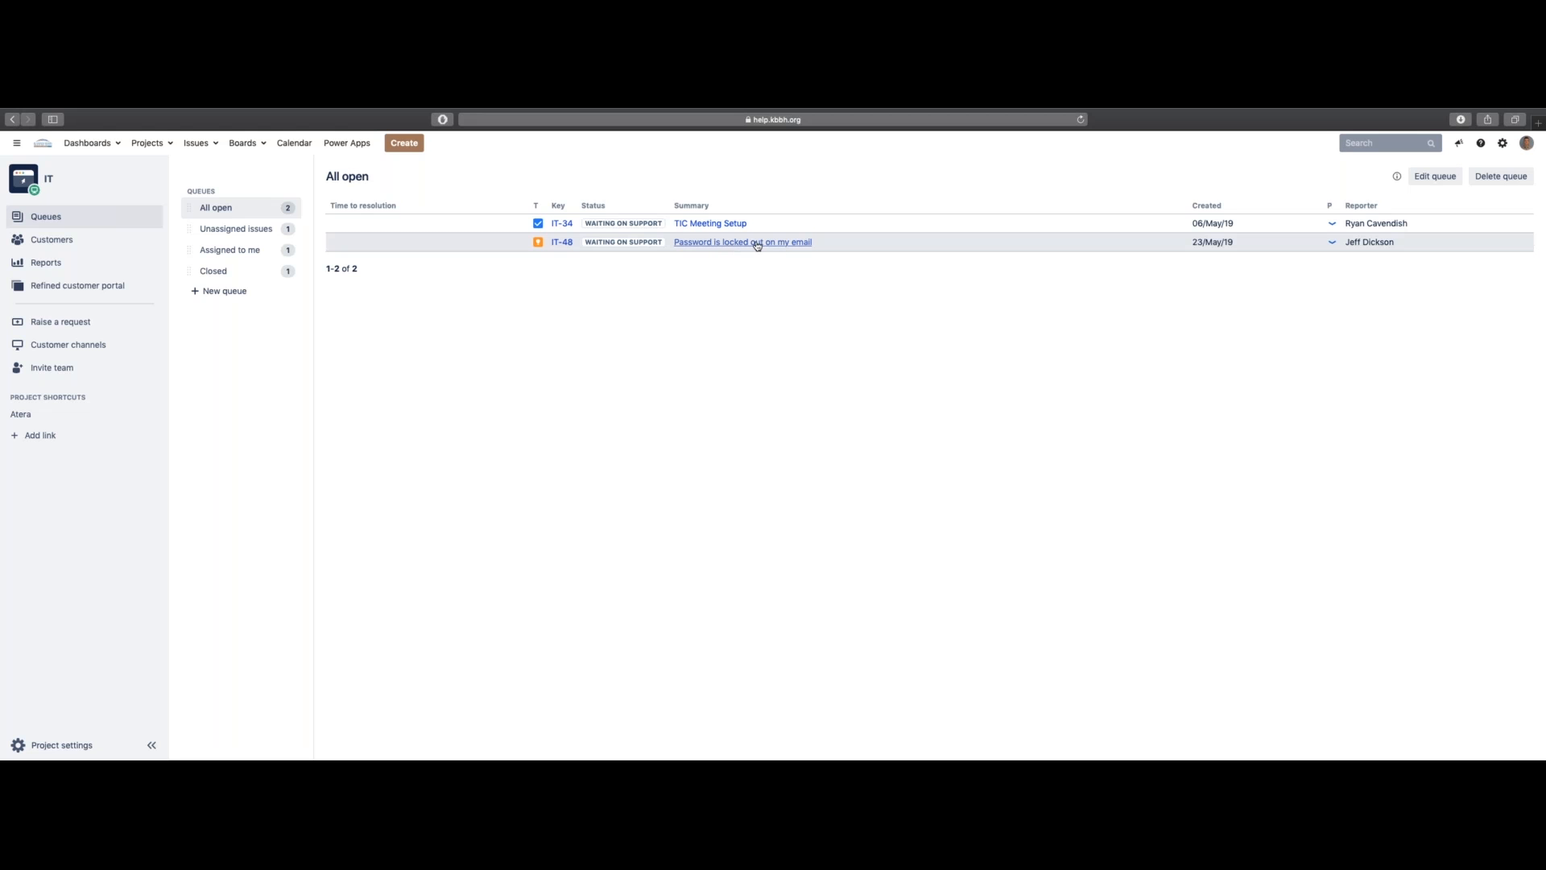
{"action": "left_click", "coordinate": [241, 232]}
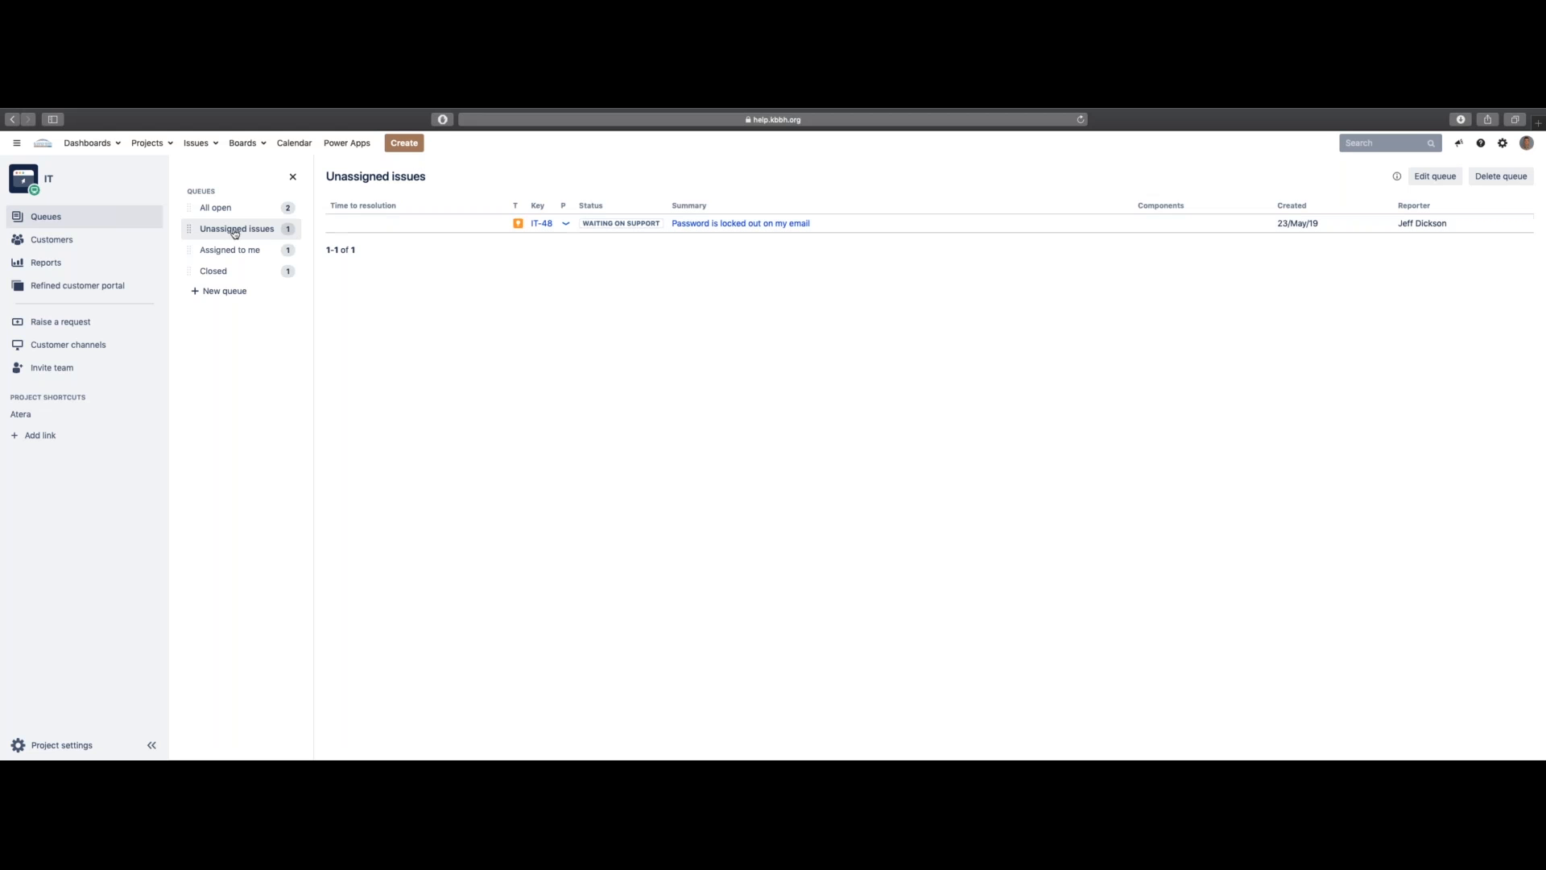
{"action": "left_click", "coordinate": [699, 225]}
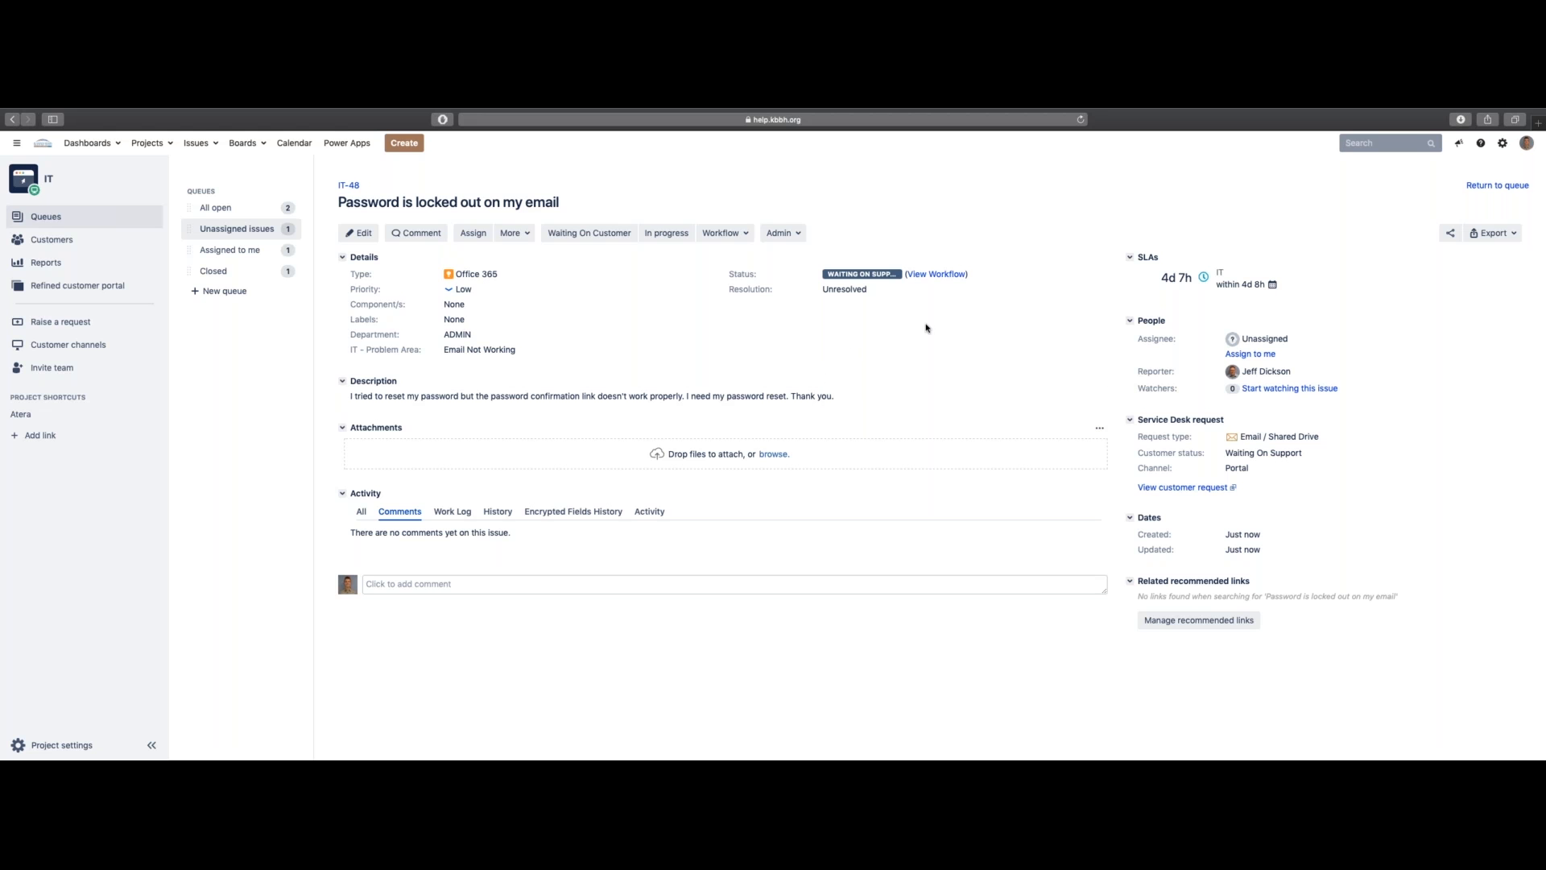
Move the request to In progress with yourself as assignee, and view its workflow diagram.
{"action": "left_click", "coordinate": [666, 235]}
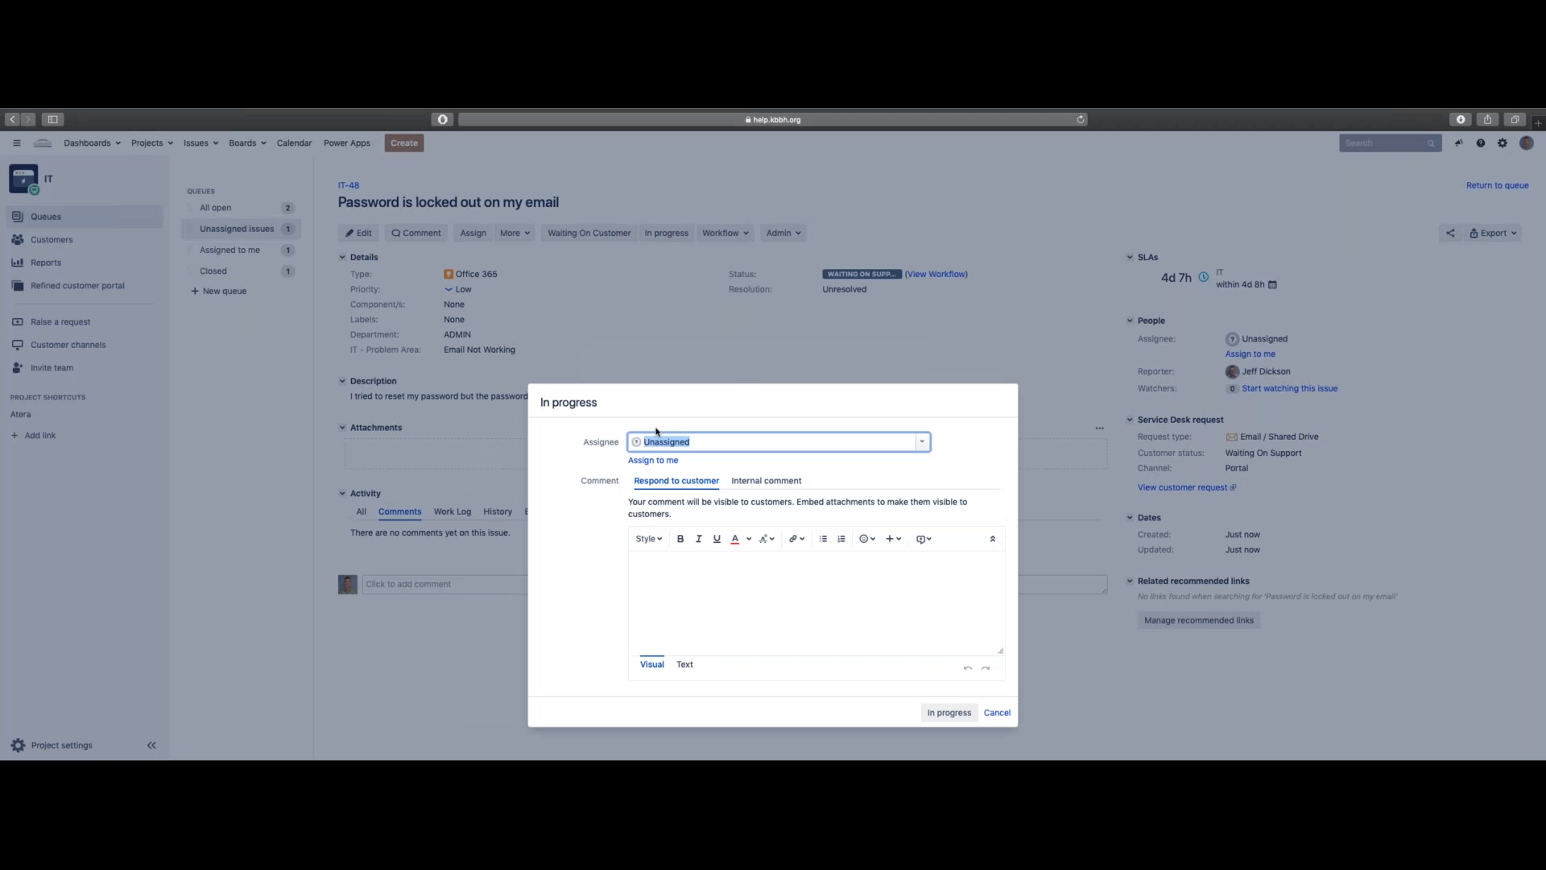
{"action": "left_click", "coordinate": [630, 463]}
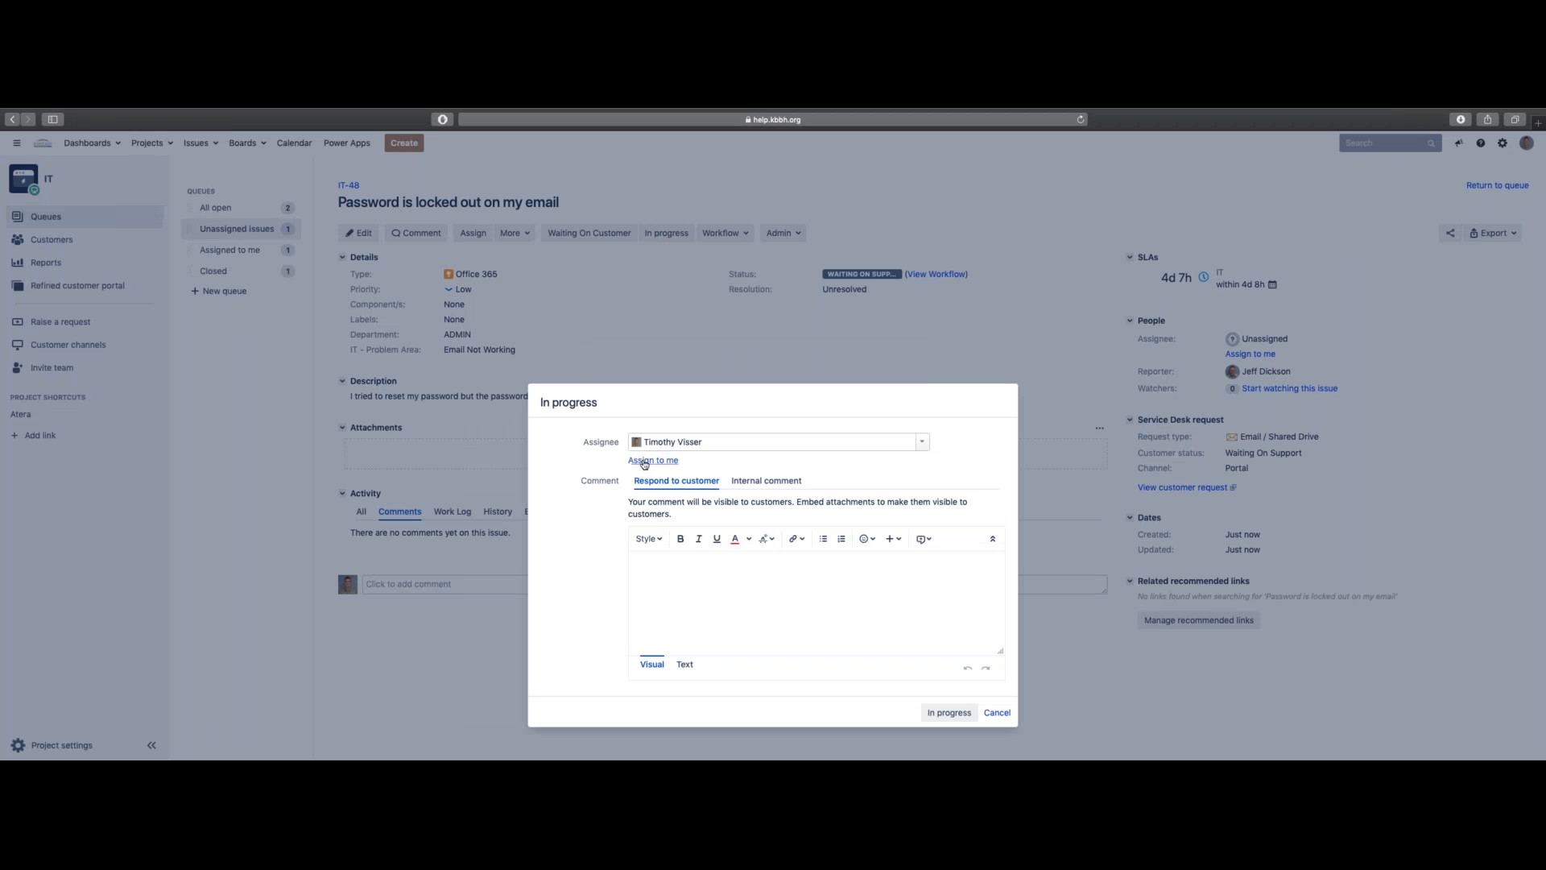
{"action": "left_click", "coordinate": [948, 712]}
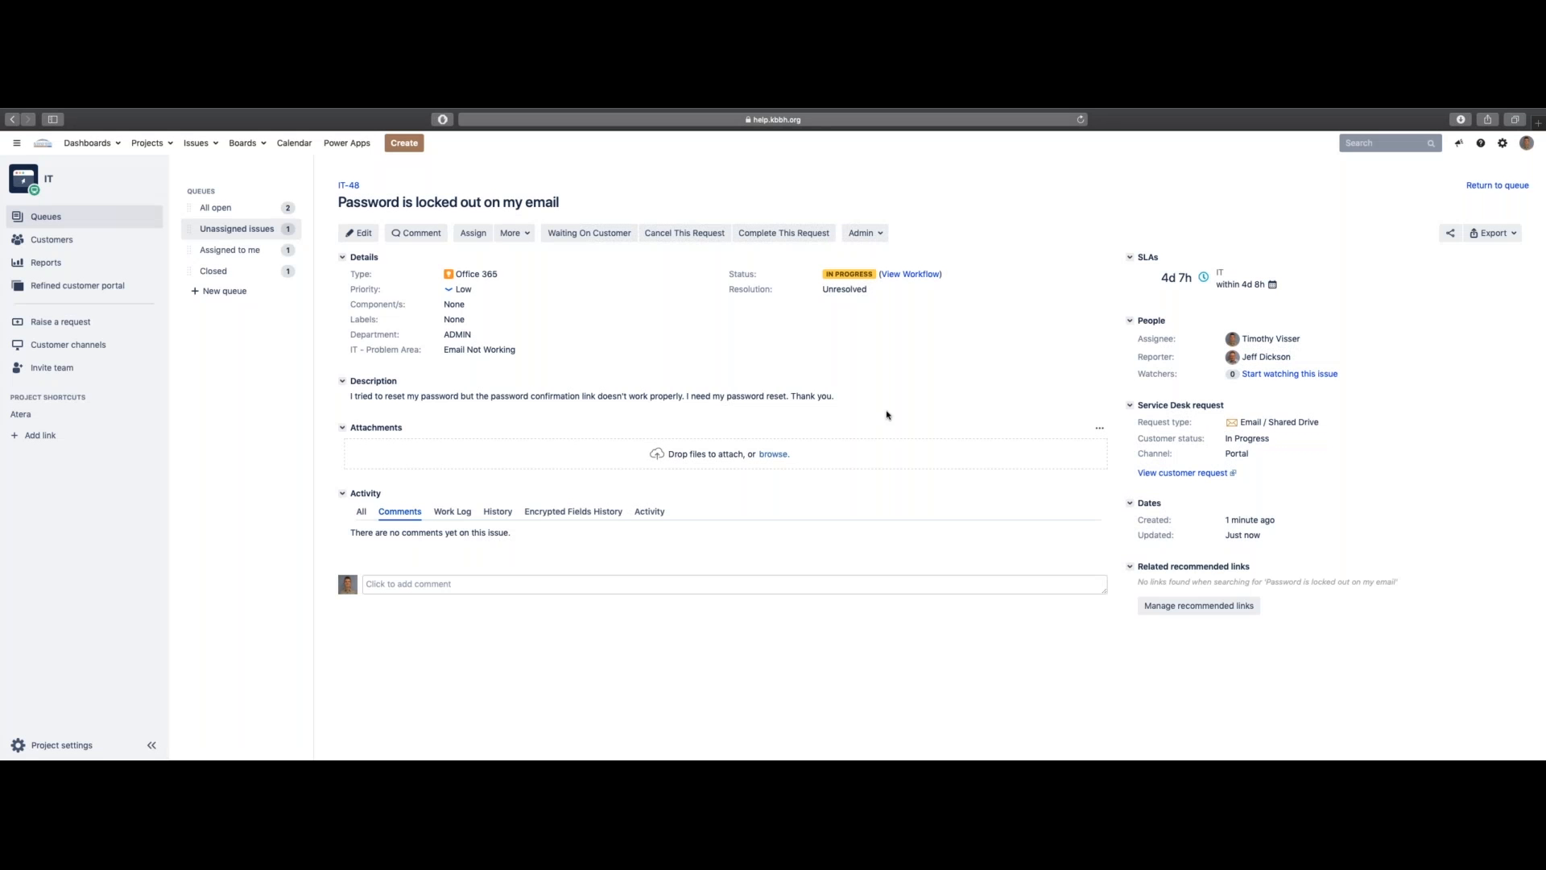
{"action": "left_click", "coordinate": [905, 275]}
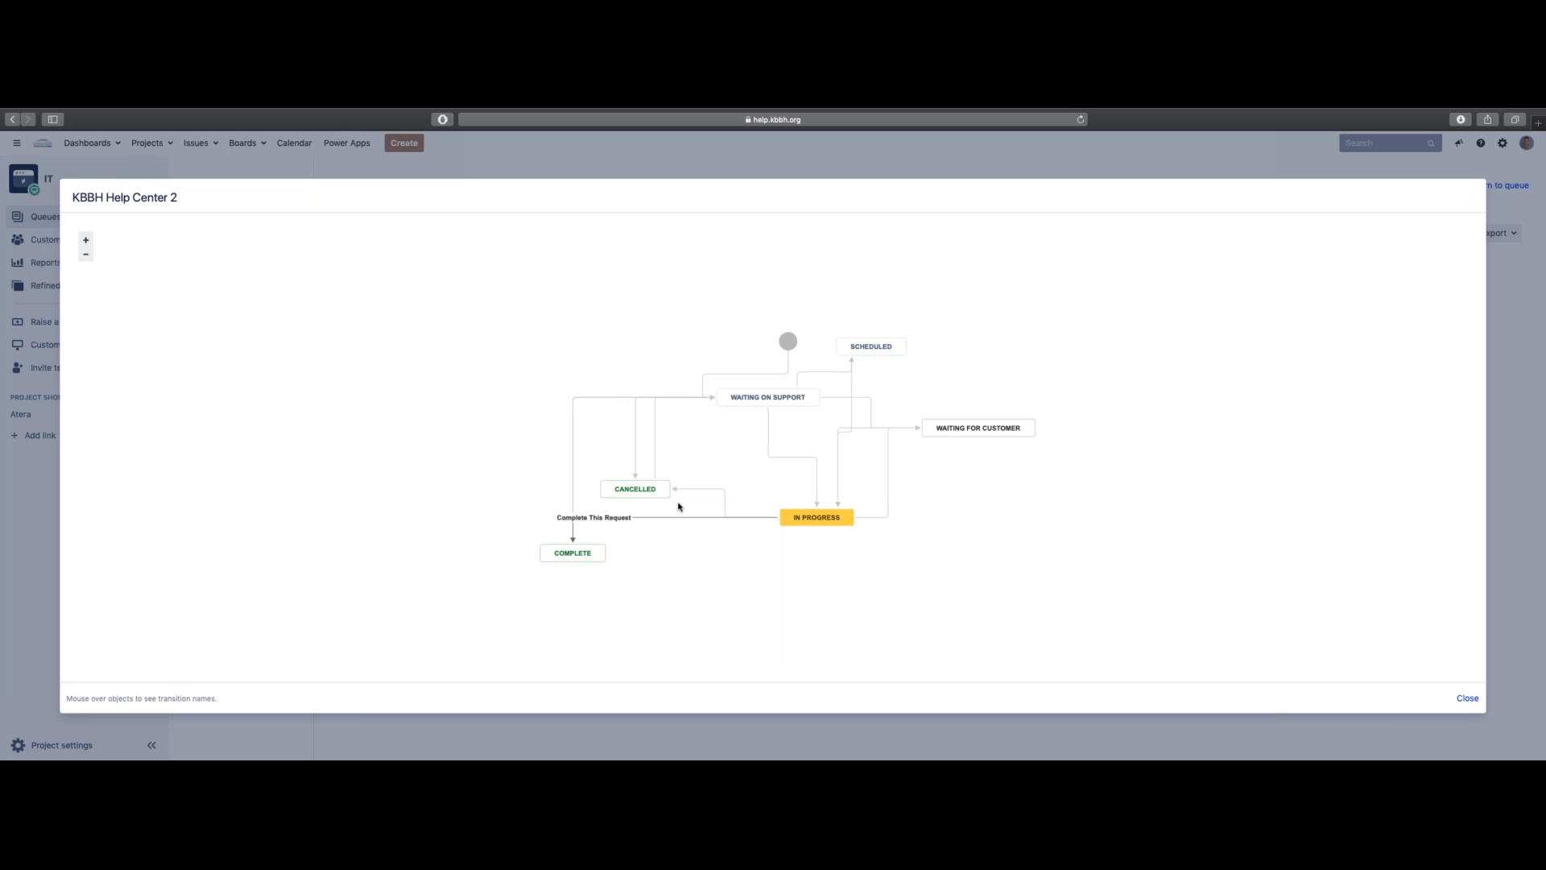
{"action": "left_click", "coordinate": [1467, 699]}
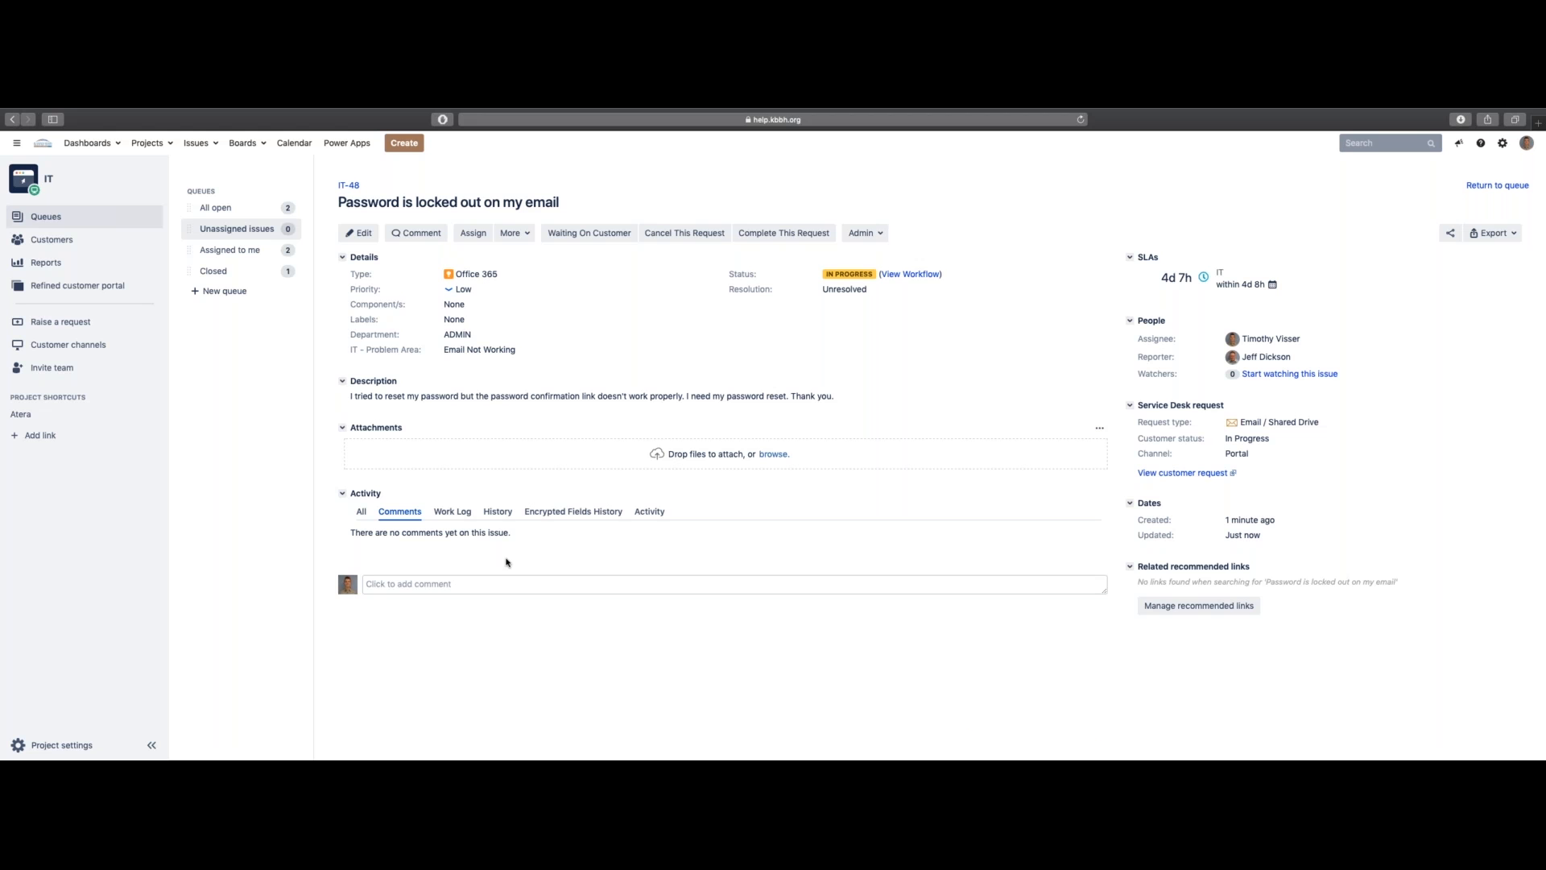
Share the comment "The password has been reset and the confirmation questions have been fixed." with the customer and set the request to Waiting On Customer.
{"action": "left_click", "coordinate": [483, 584]}
{"action": "type", "text": "The"}
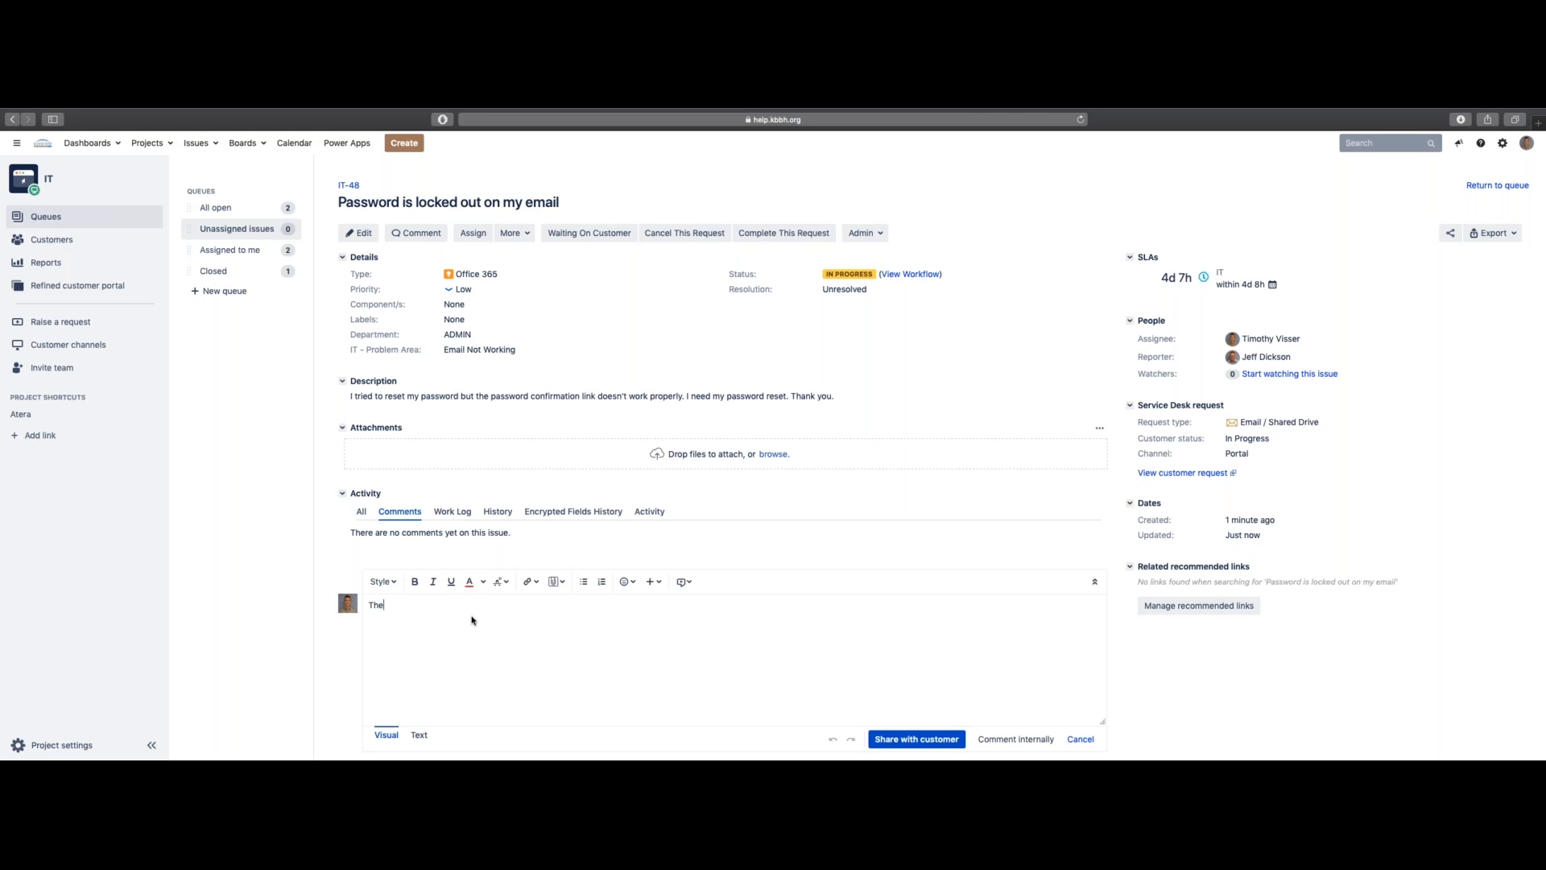
{"action": "type", "text": " password has been reset and the confirmation questions have been fixed."}
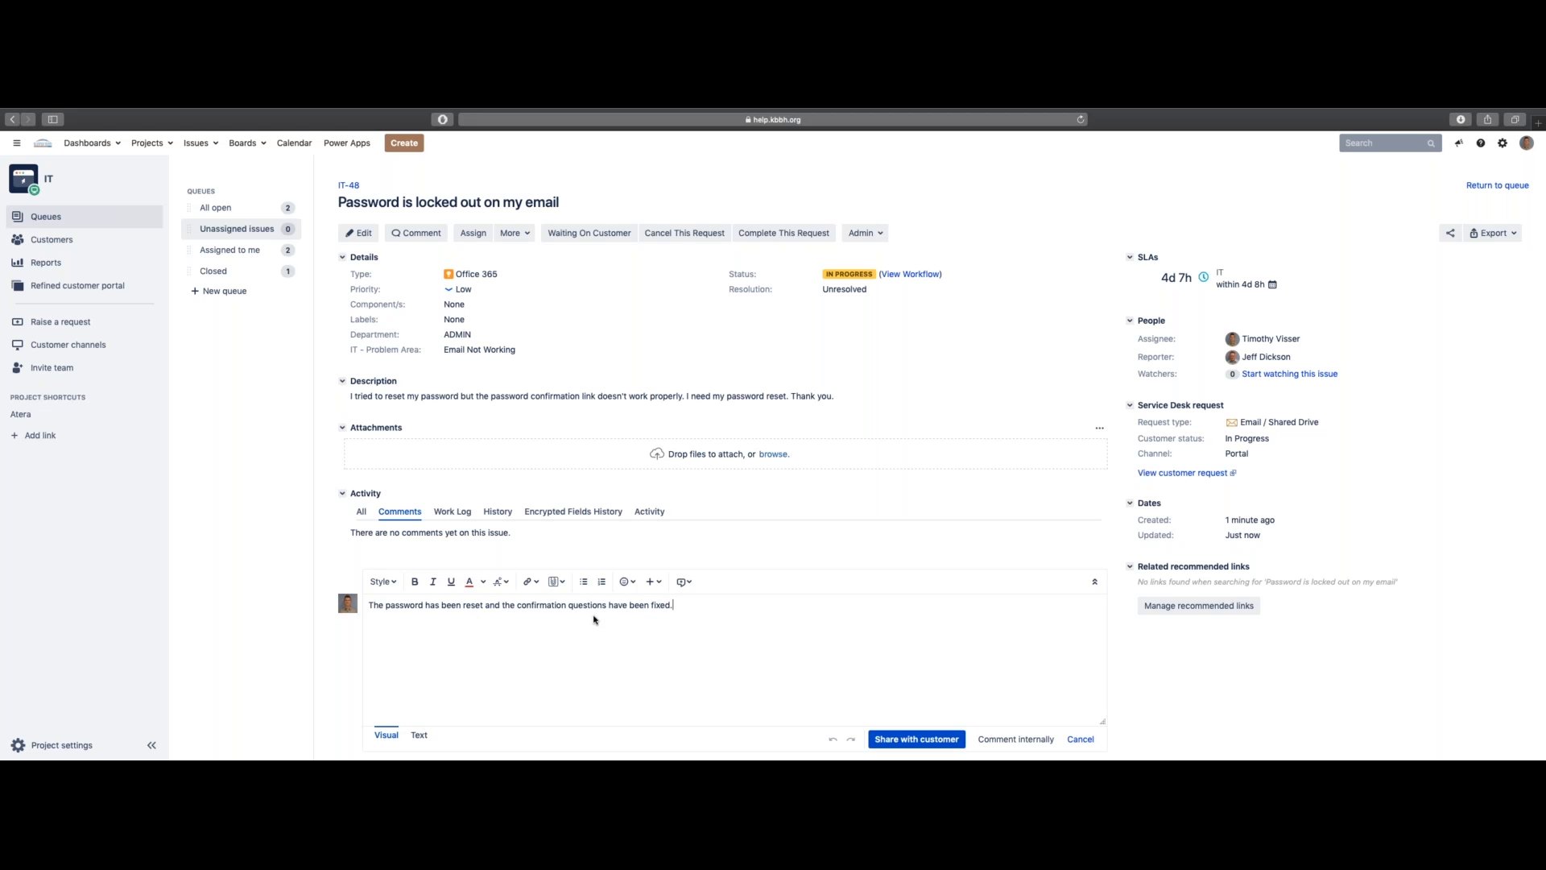
{"action": "scroll", "coordinate": [708, 627], "scroll_direction": "down", "scroll_amount": 1}
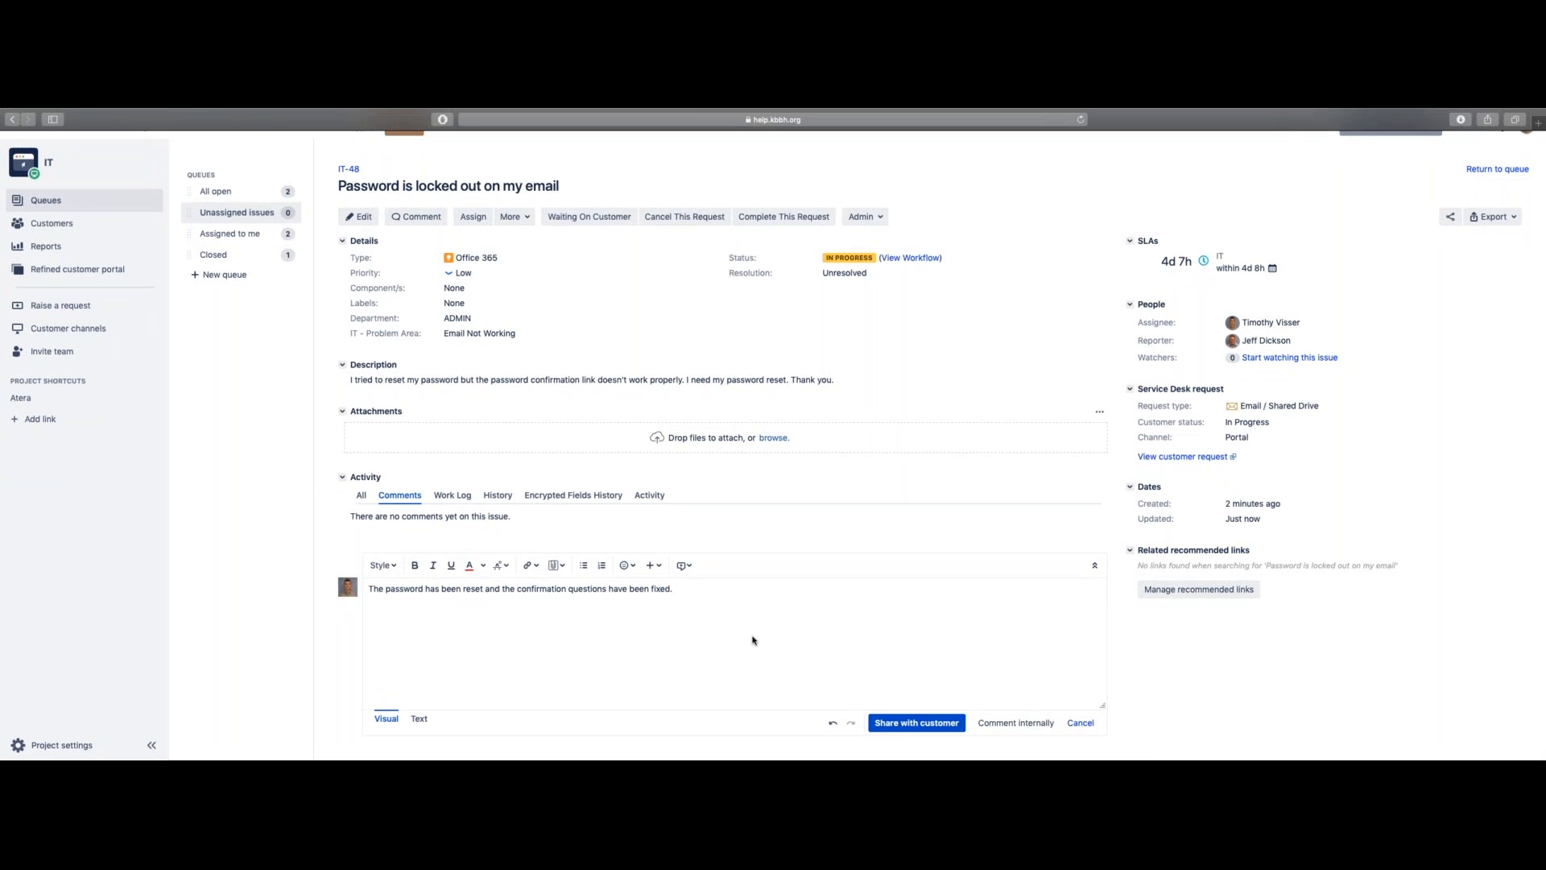
{"action": "left_click", "coordinate": [901, 724]}
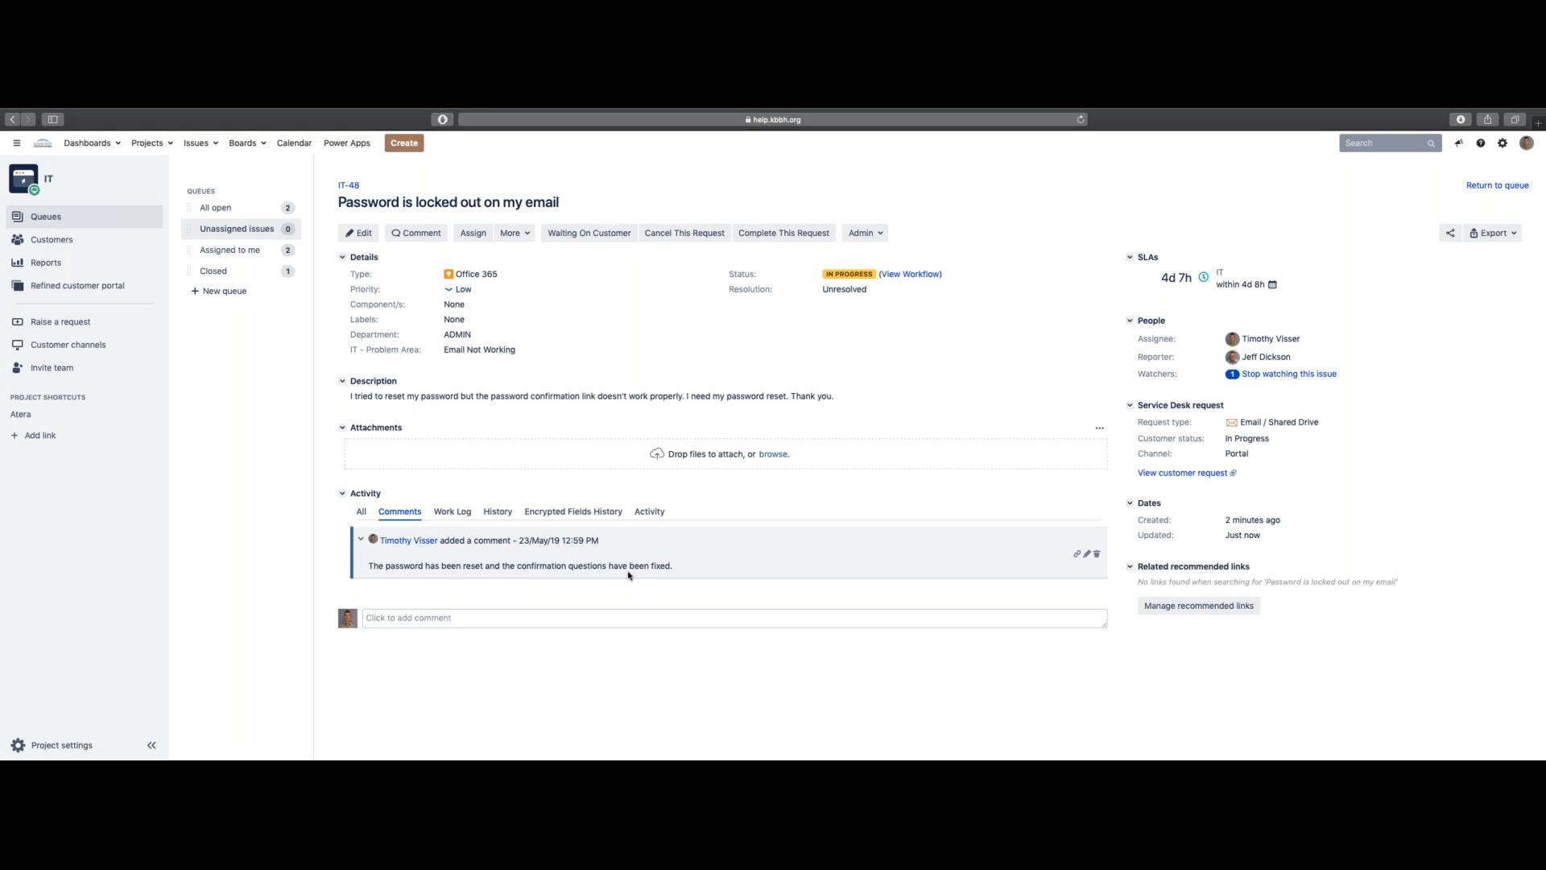
{"action": "left_click", "coordinate": [587, 233]}
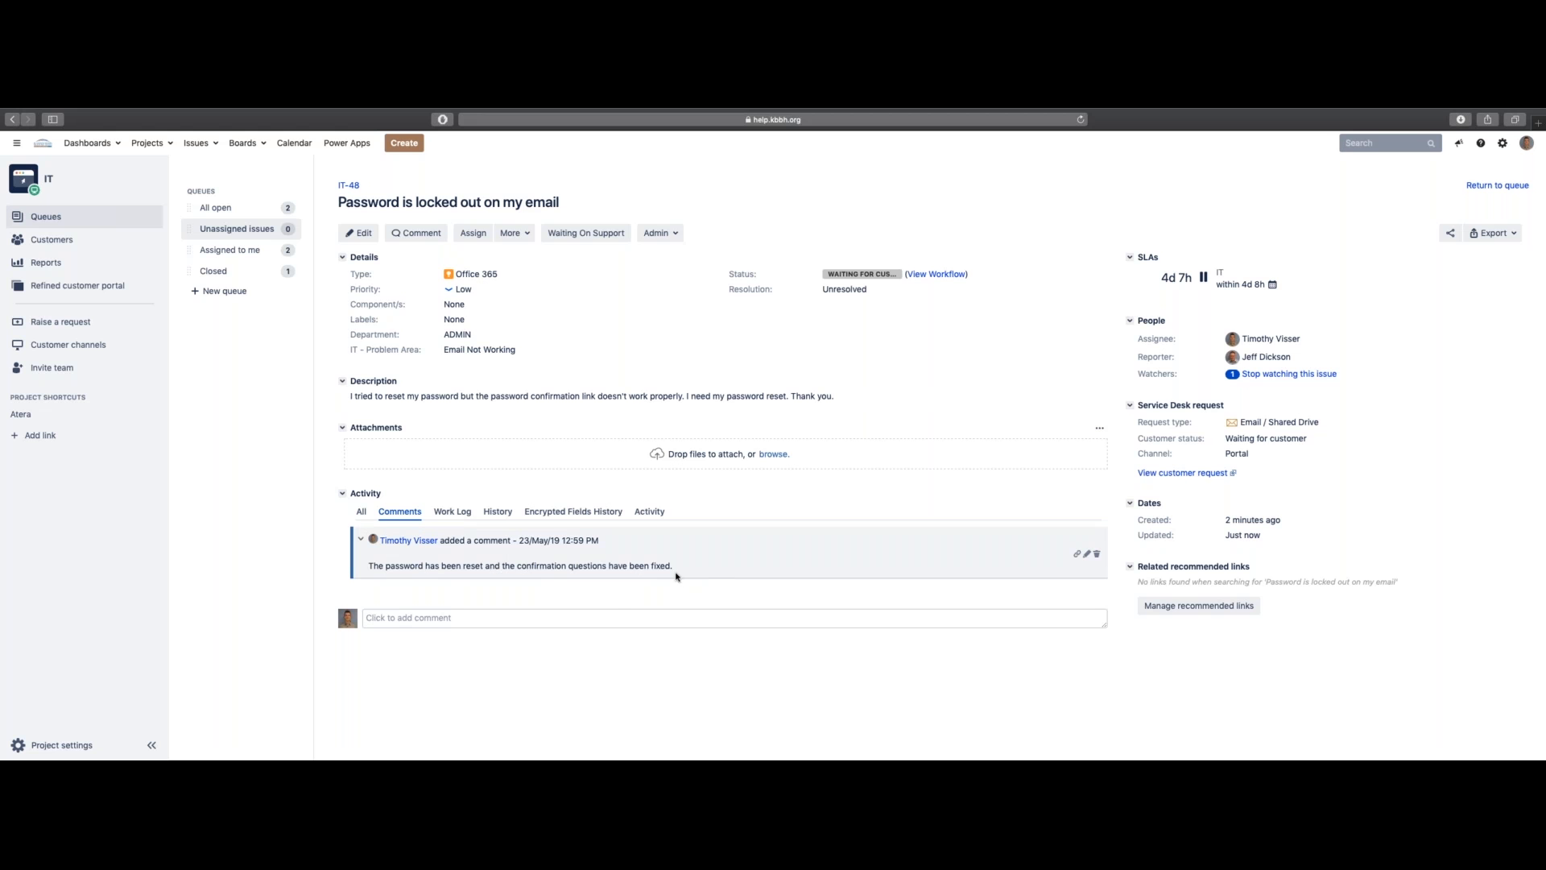
Share a comment greeting the reporter, with thanks and signature: "I'm wondering if this resolved your issue. Please let me know if I can close your request.".
{"action": "left_click", "coordinate": [515, 622]}
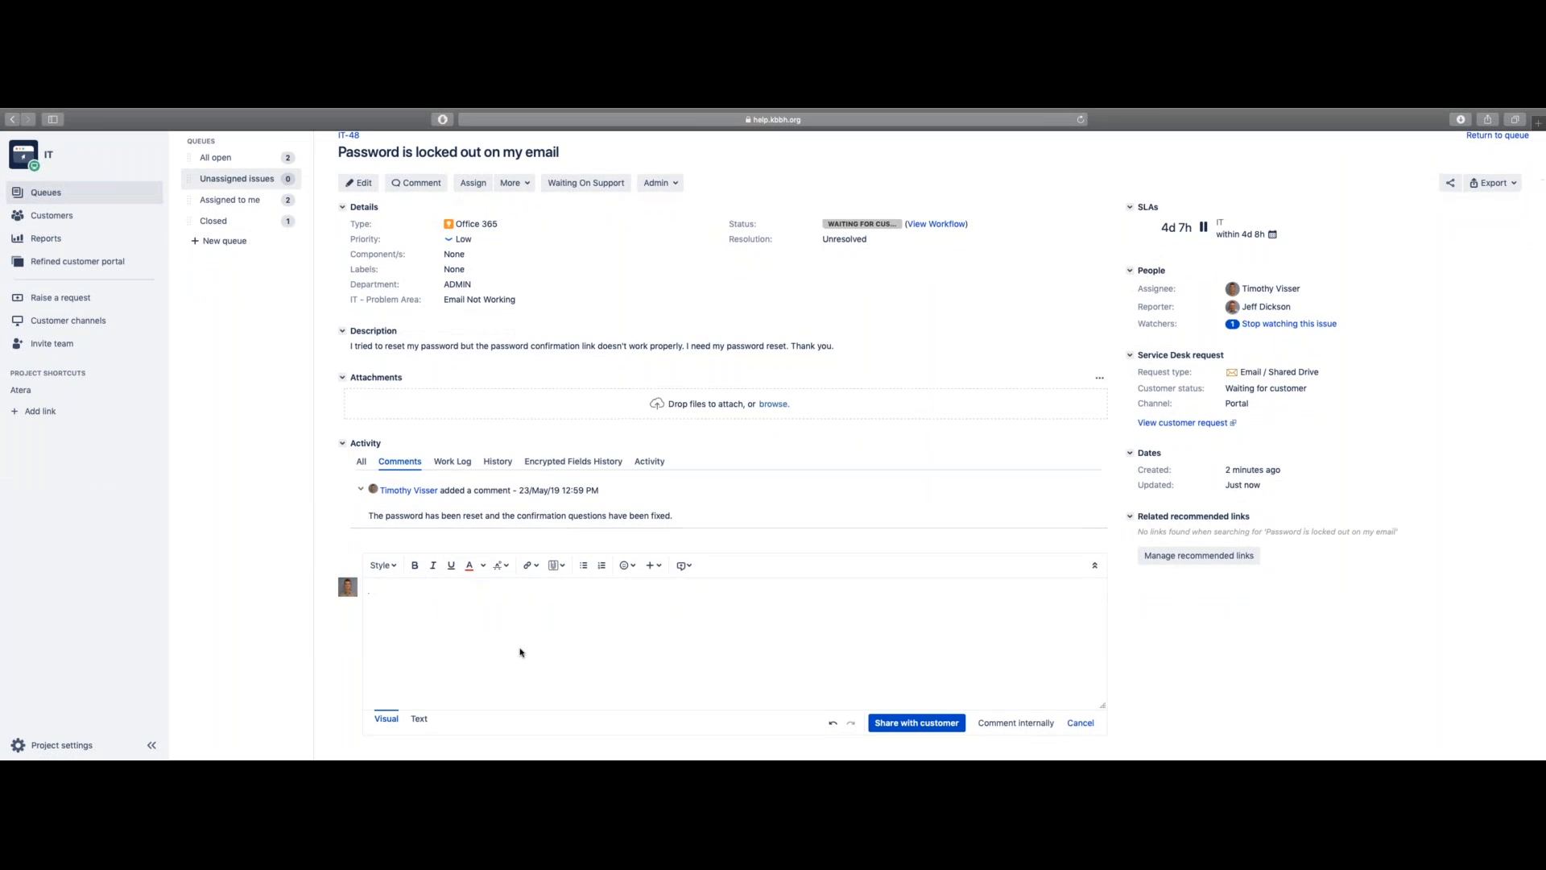
{"action": "type", "text": "Jeff,"}
{"action": "key", "text": "Return"}
{"action": "type", "text": "I'm wondering if this resolved your issue. Please let me know if I can close your request."}
{"action": "key", "text": "Return"}
{"action": "key", "text": "Return"}
{"action": "type", "text": "Thank you,"}
{"action": "key", "text": "Return"}
{"action": "type", "text": "Timothy"}
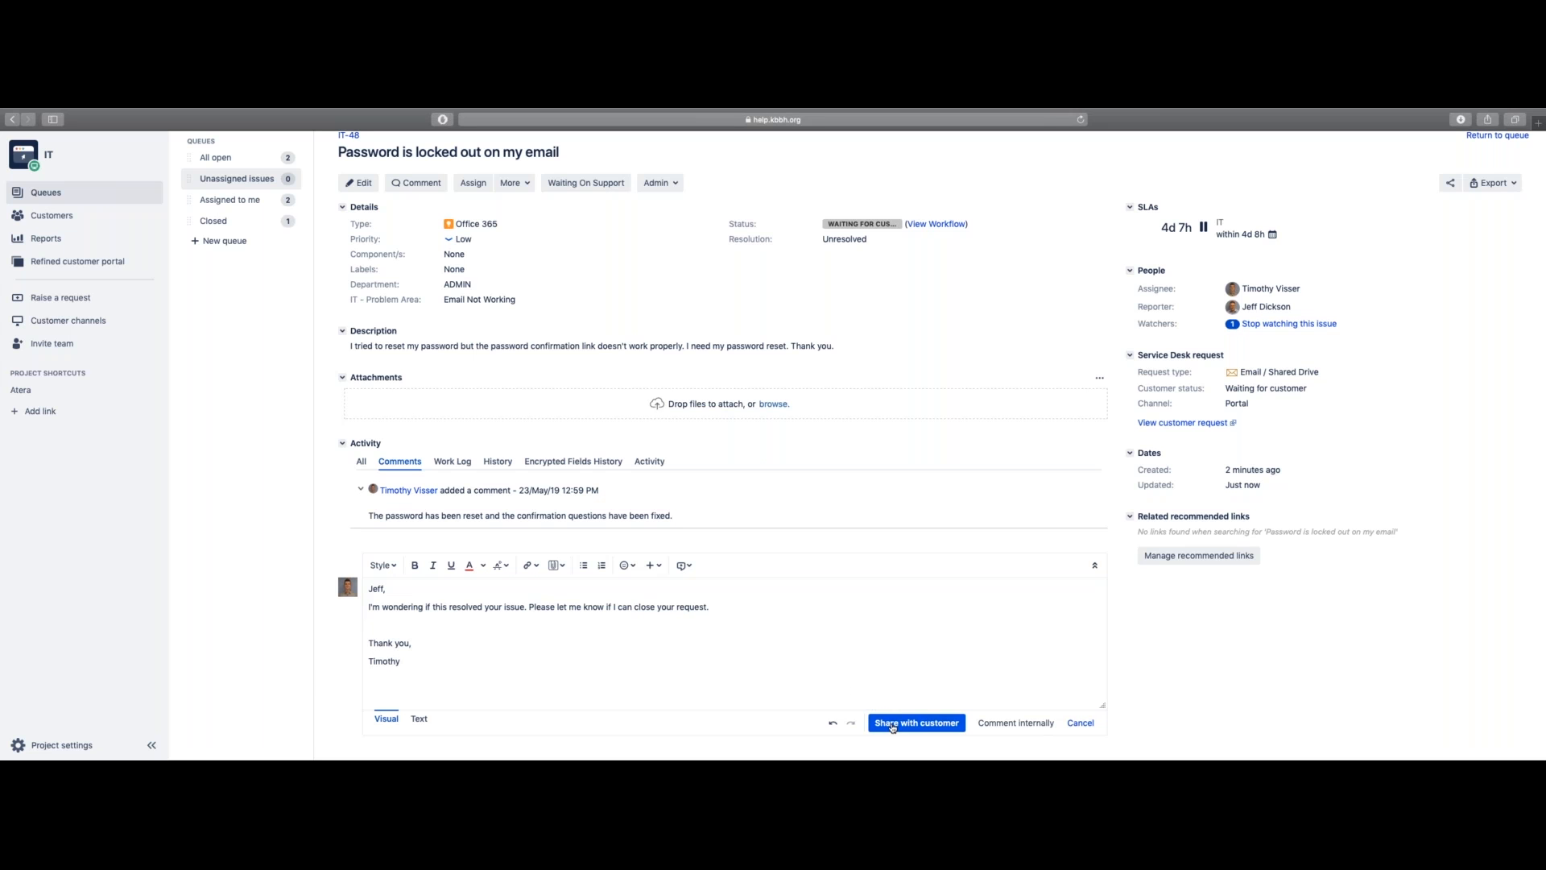
{"action": "left_click", "coordinate": [891, 722]}
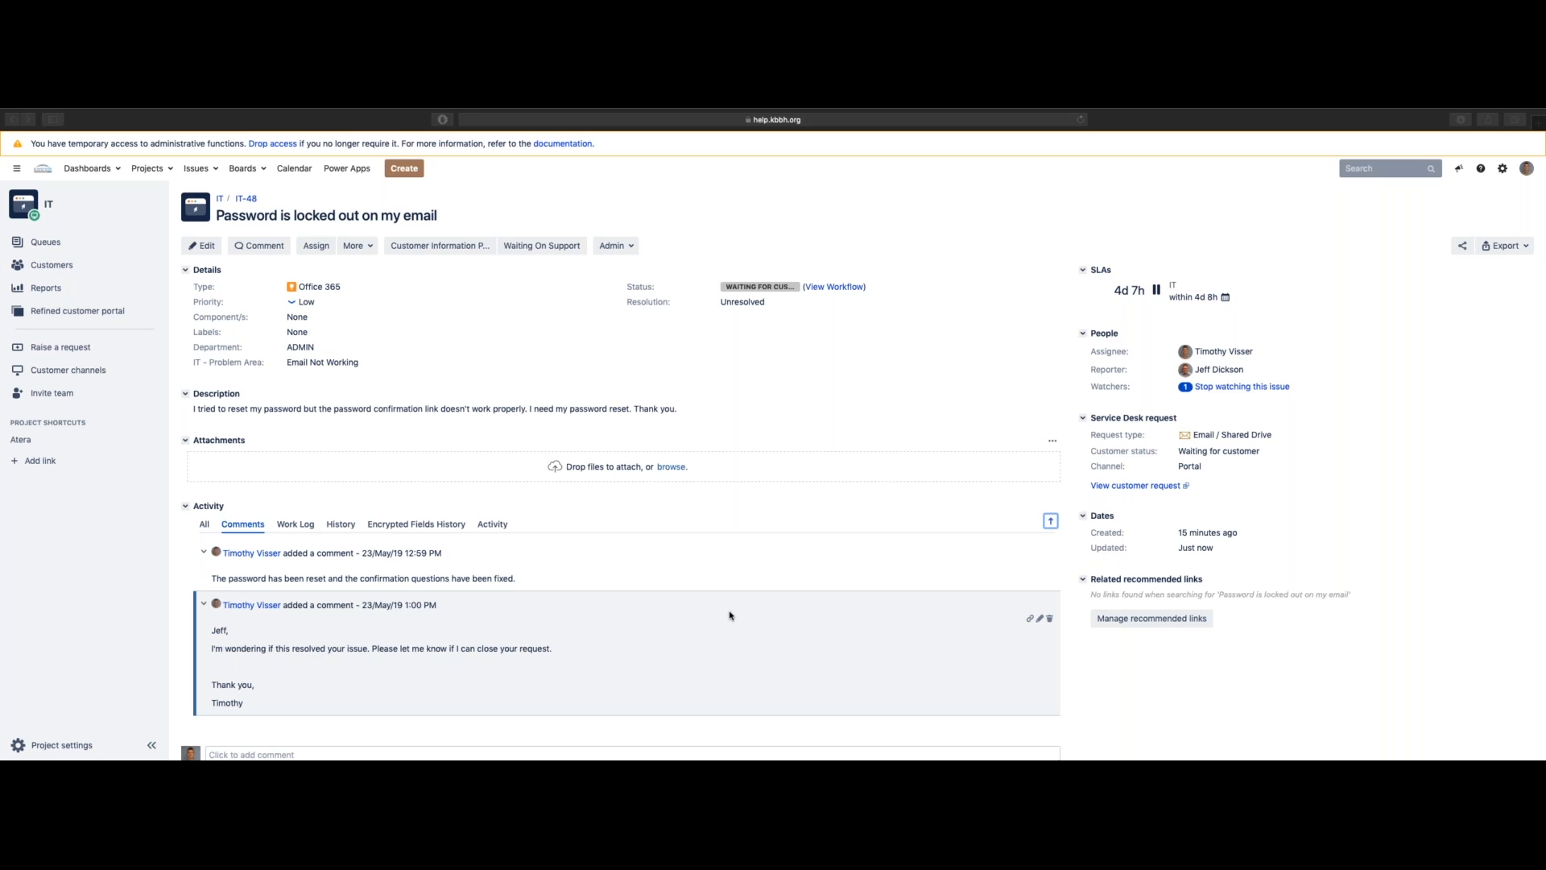
Switch to the requester's help center portal and open "Password is locked out on my email" from My Requests.
{"action": "key", "text": "ctrl+Right"}
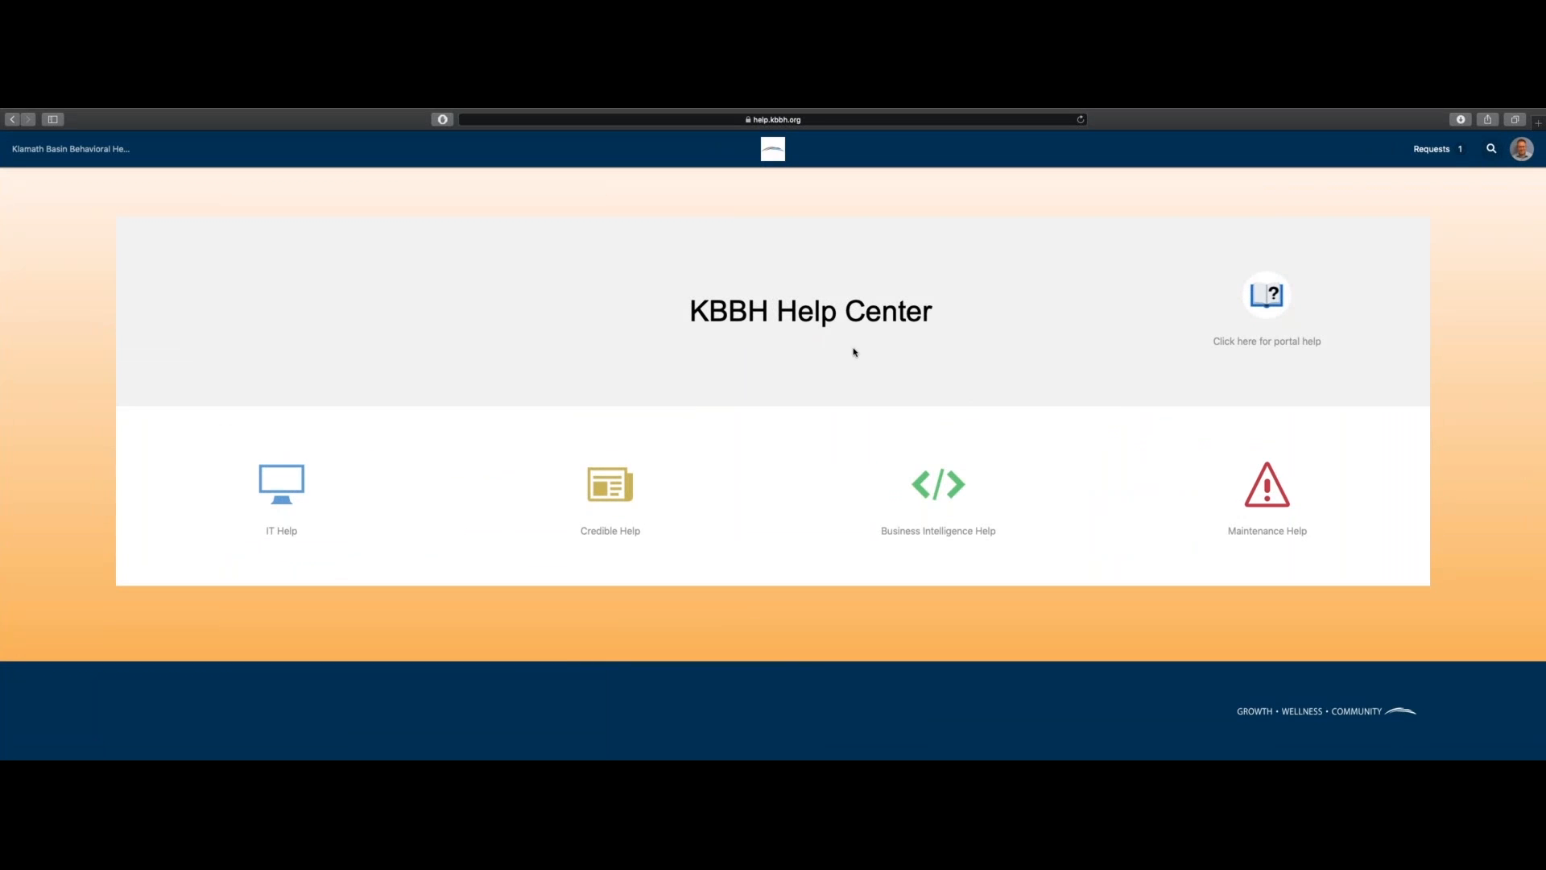
{"action": "left_click", "coordinate": [1439, 150]}
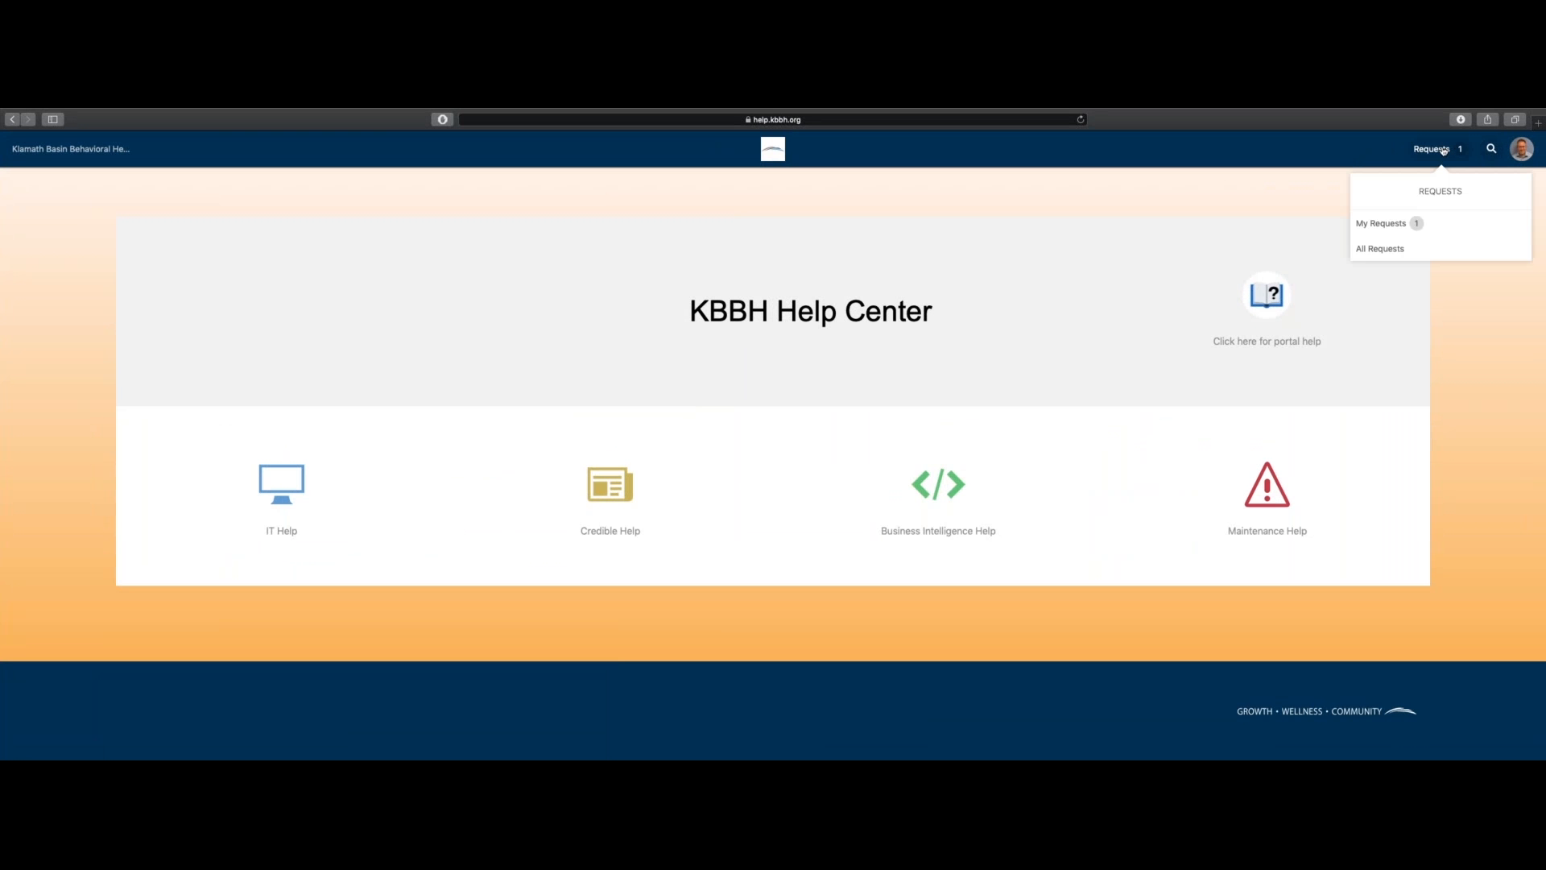
{"action": "left_click", "coordinate": [1396, 223]}
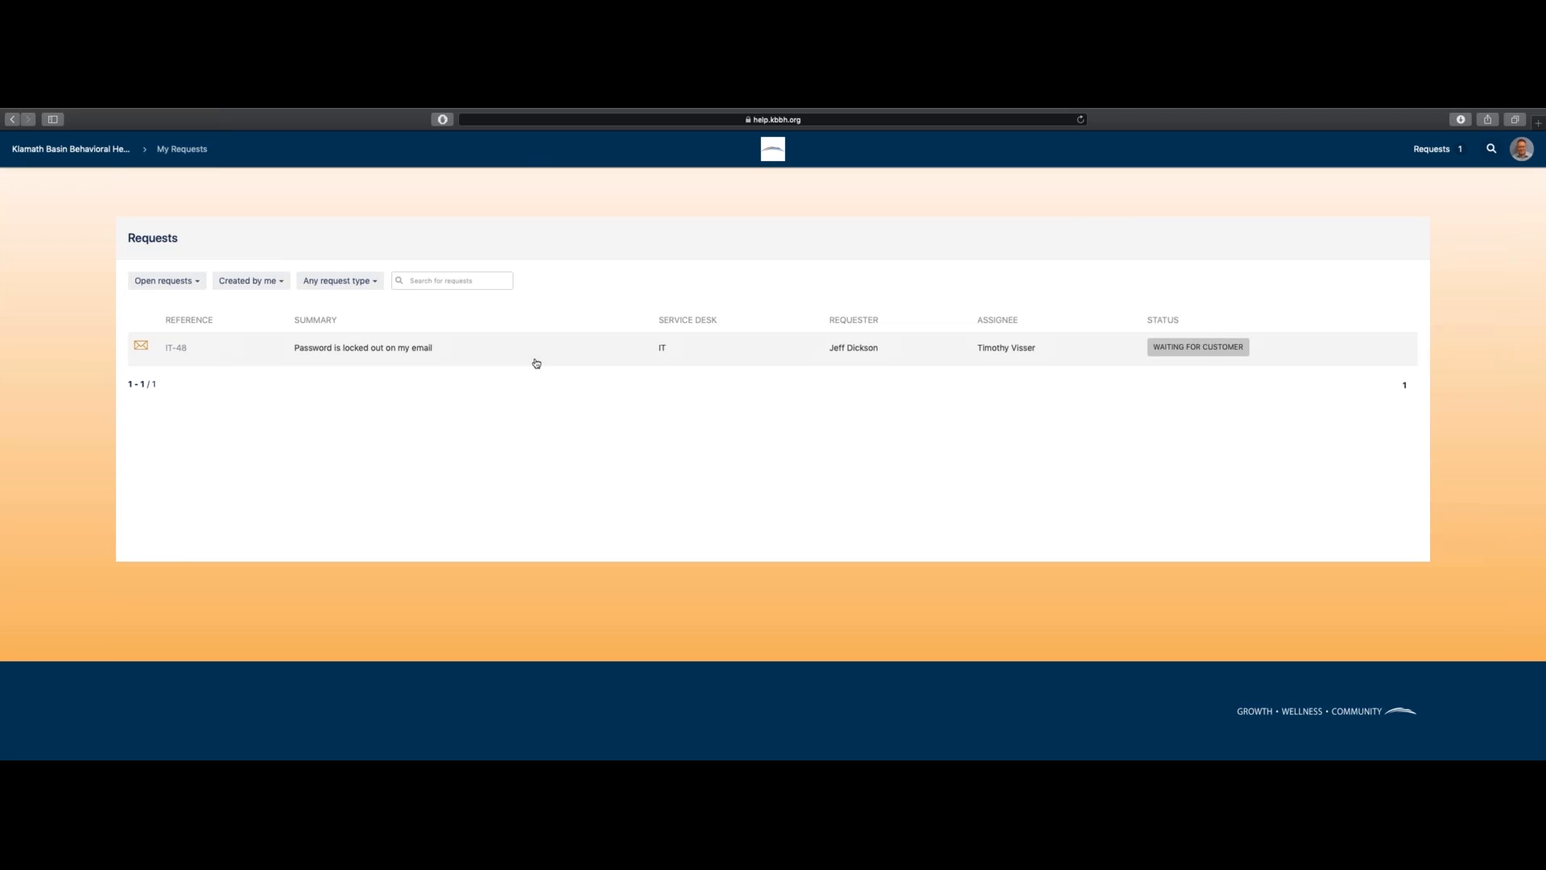
{"action": "left_click", "coordinate": [542, 352]}
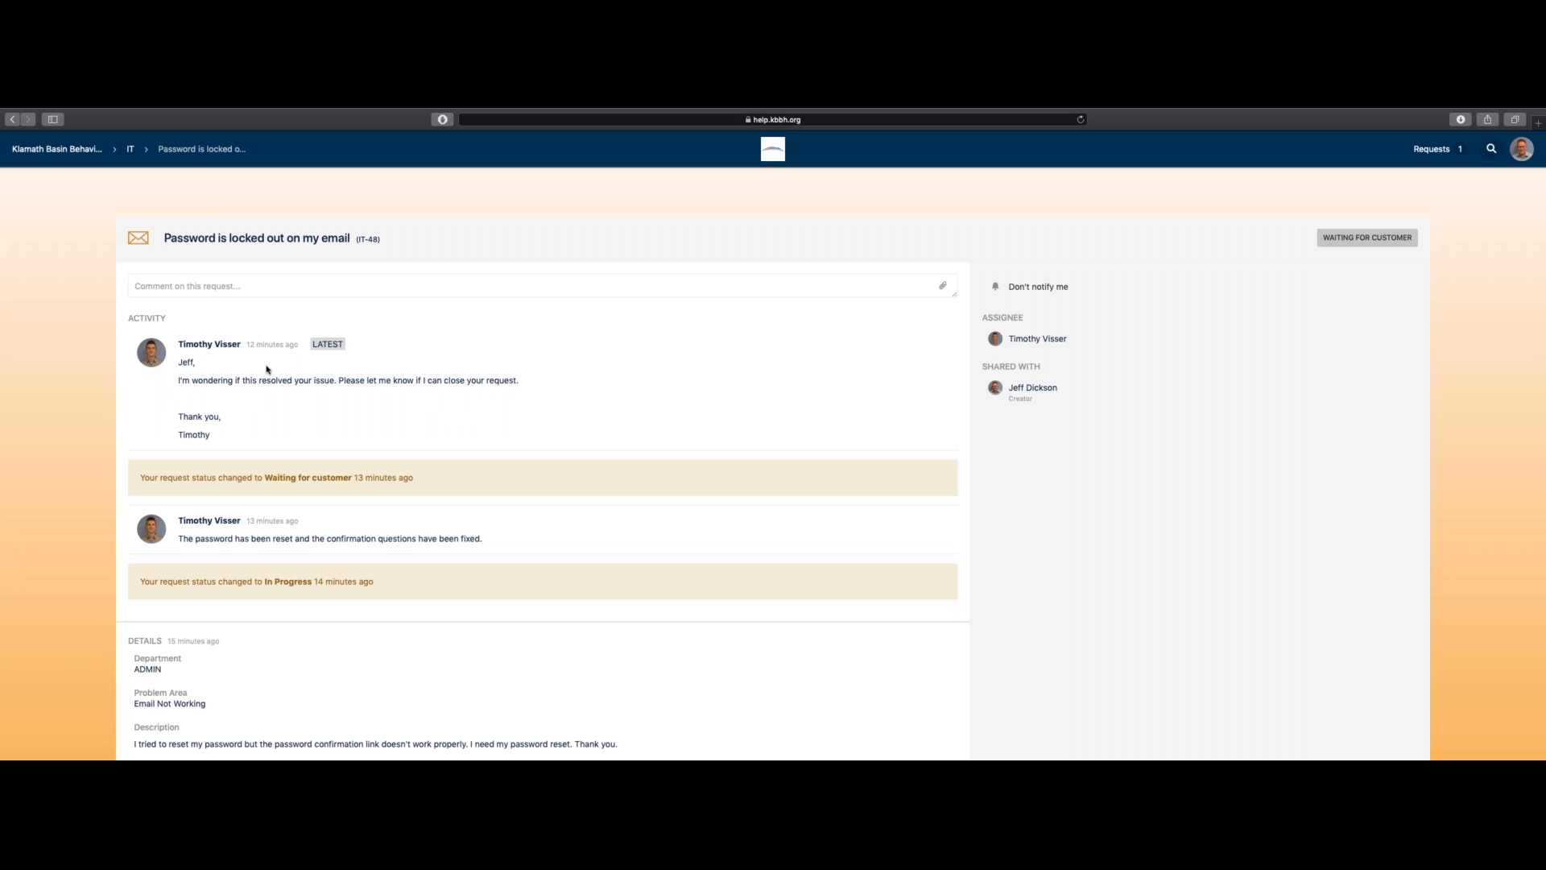
Reply to the agent by first name with "The issue is resolved. I've been able to log in successfully. Thank you," and the requester's first name.
{"action": "left_click", "coordinate": [248, 287]}
{"action": "type", "text": "Timothy,"}
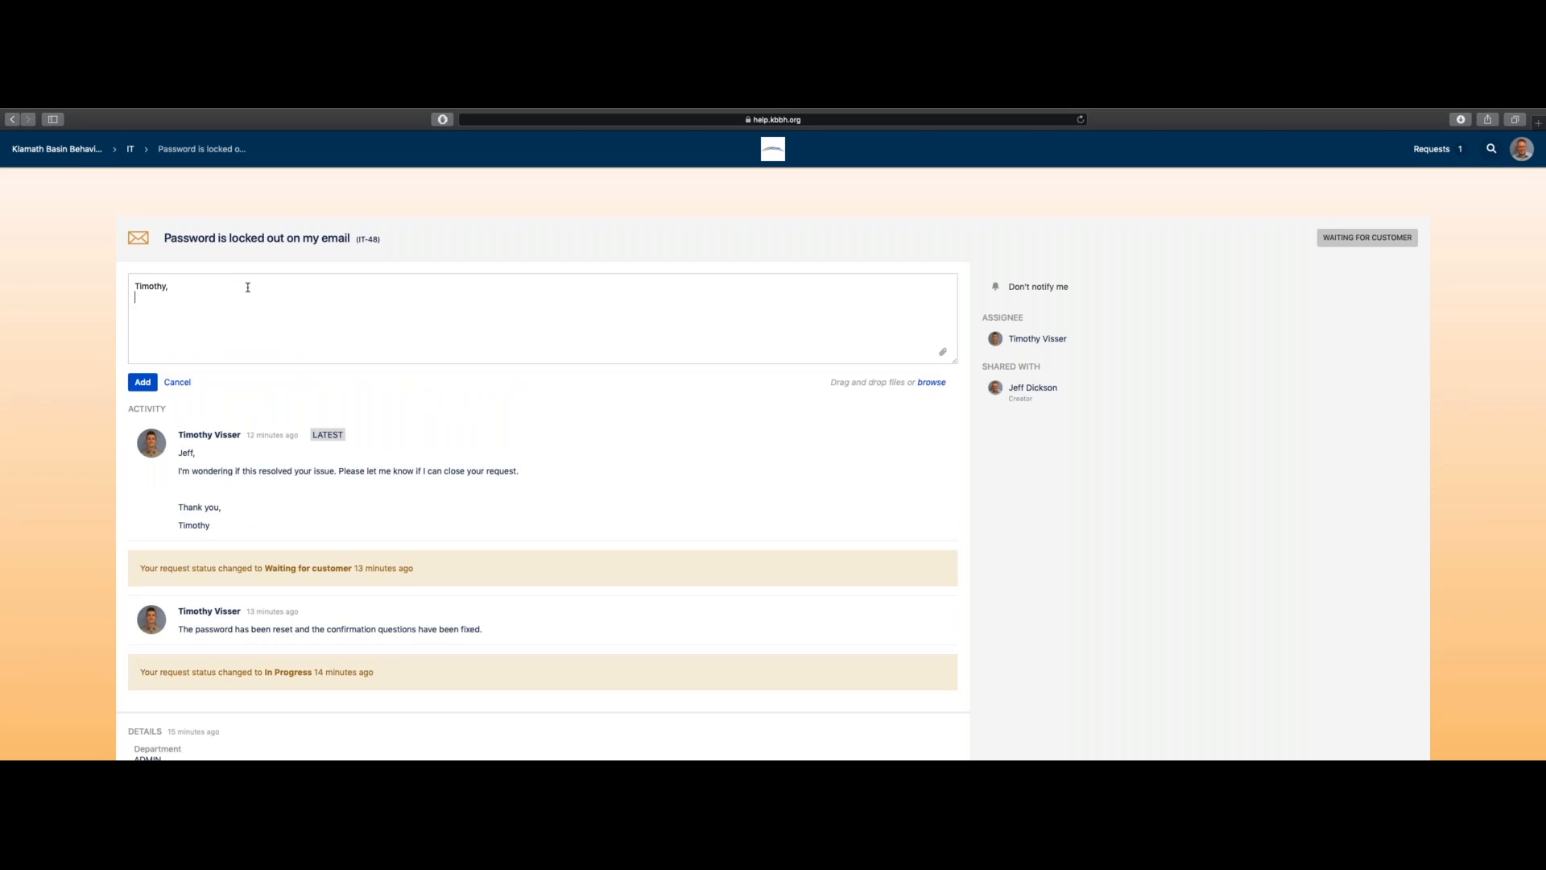
{"action": "key", "text": "Return"}
{"action": "type", "text": "The issue is res"}
{"action": "type", "text": "olved. "}
{"action": "type", "text": "I've "}
{"action": "type", "text": "been able to lo"}
{"action": "type", "text": "g in successful"}
{"action": "type", "text": "ly.  "}
{"action": "type", "text": "Thank you"}
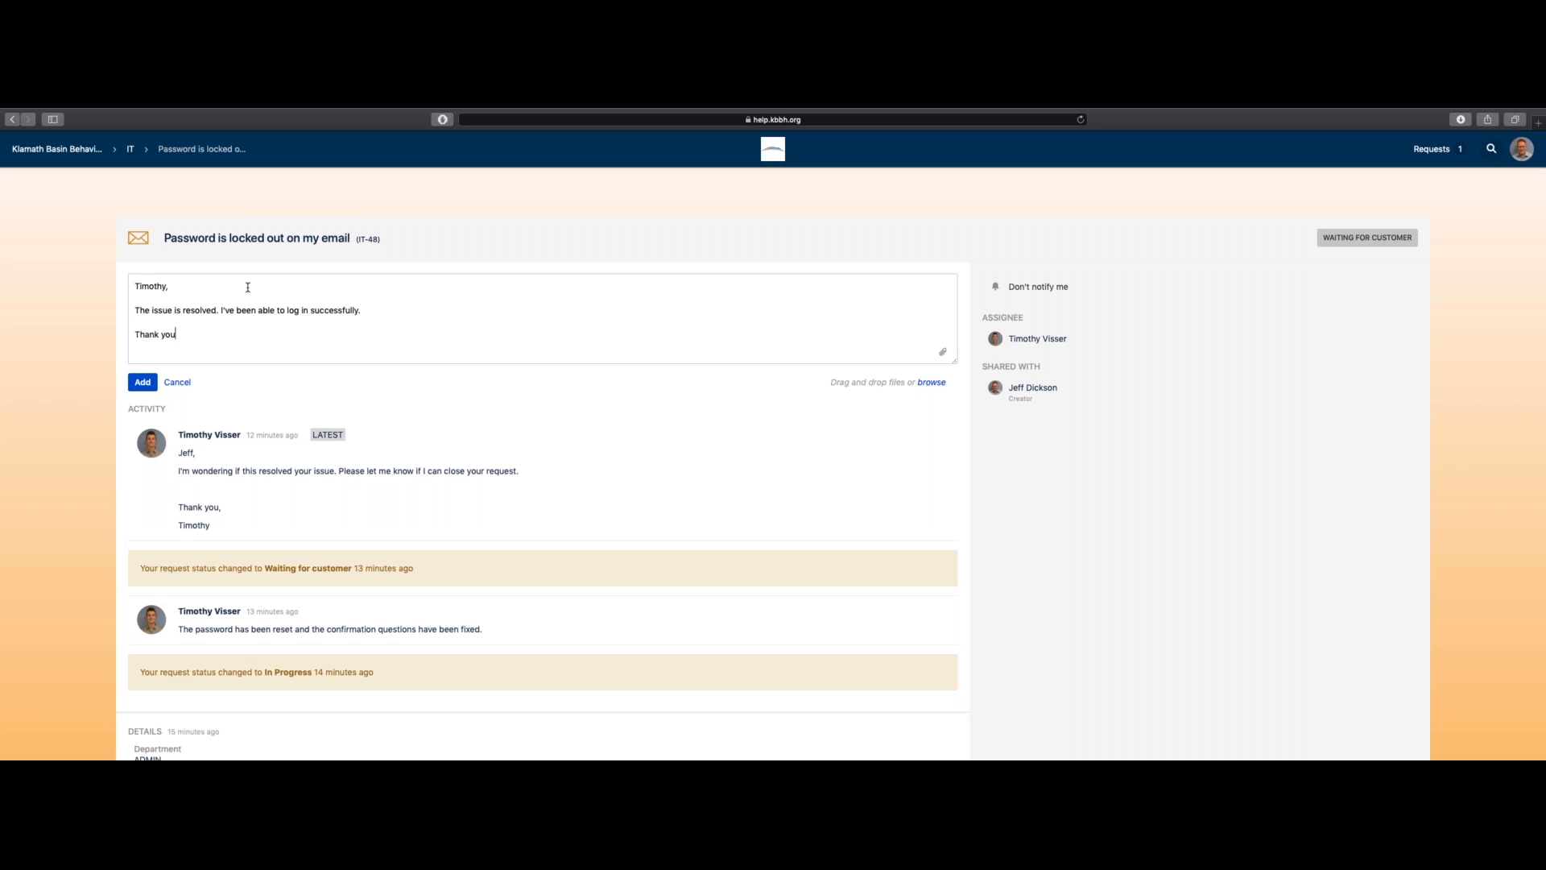
{"action": "type", "text": ", Jeff"}
{"action": "left_click", "coordinate": [140, 382]}
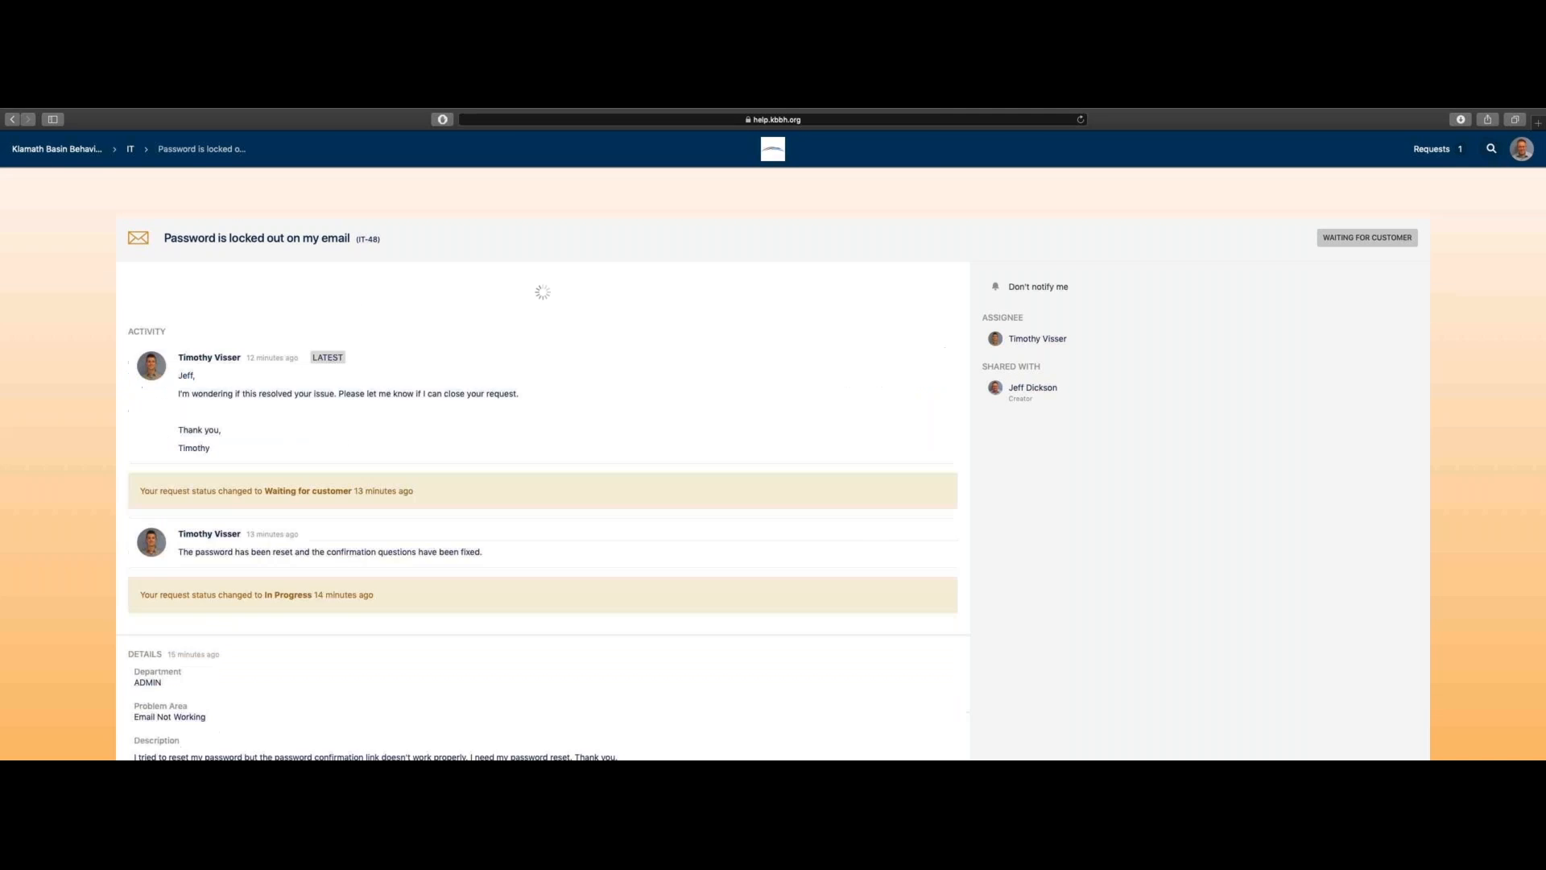
Reload the customer request and check its updated status.
{"action": "left_click", "coordinate": [1081, 119]}
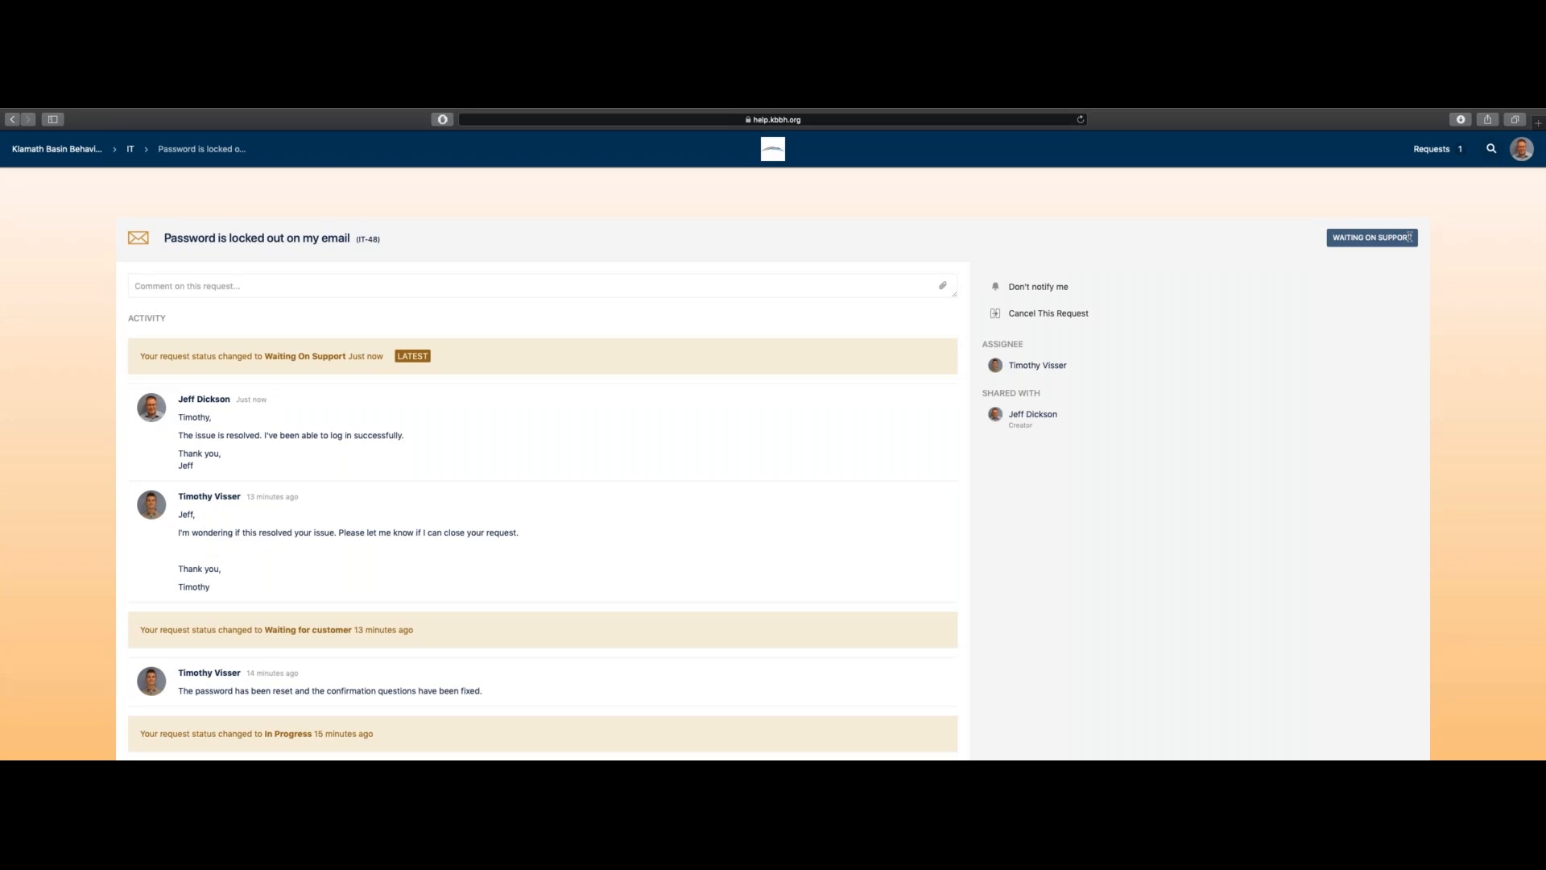
{"action": "left_click_drag", "start_coordinate": [1412, 236], "coordinate": [1334, 237]}
{"action": "left_click", "coordinate": [1335, 237]}
Return to the agent's view of the ticket, reload it and review the requester's reply.
{"action": "key", "text": "ctrl+Left"}
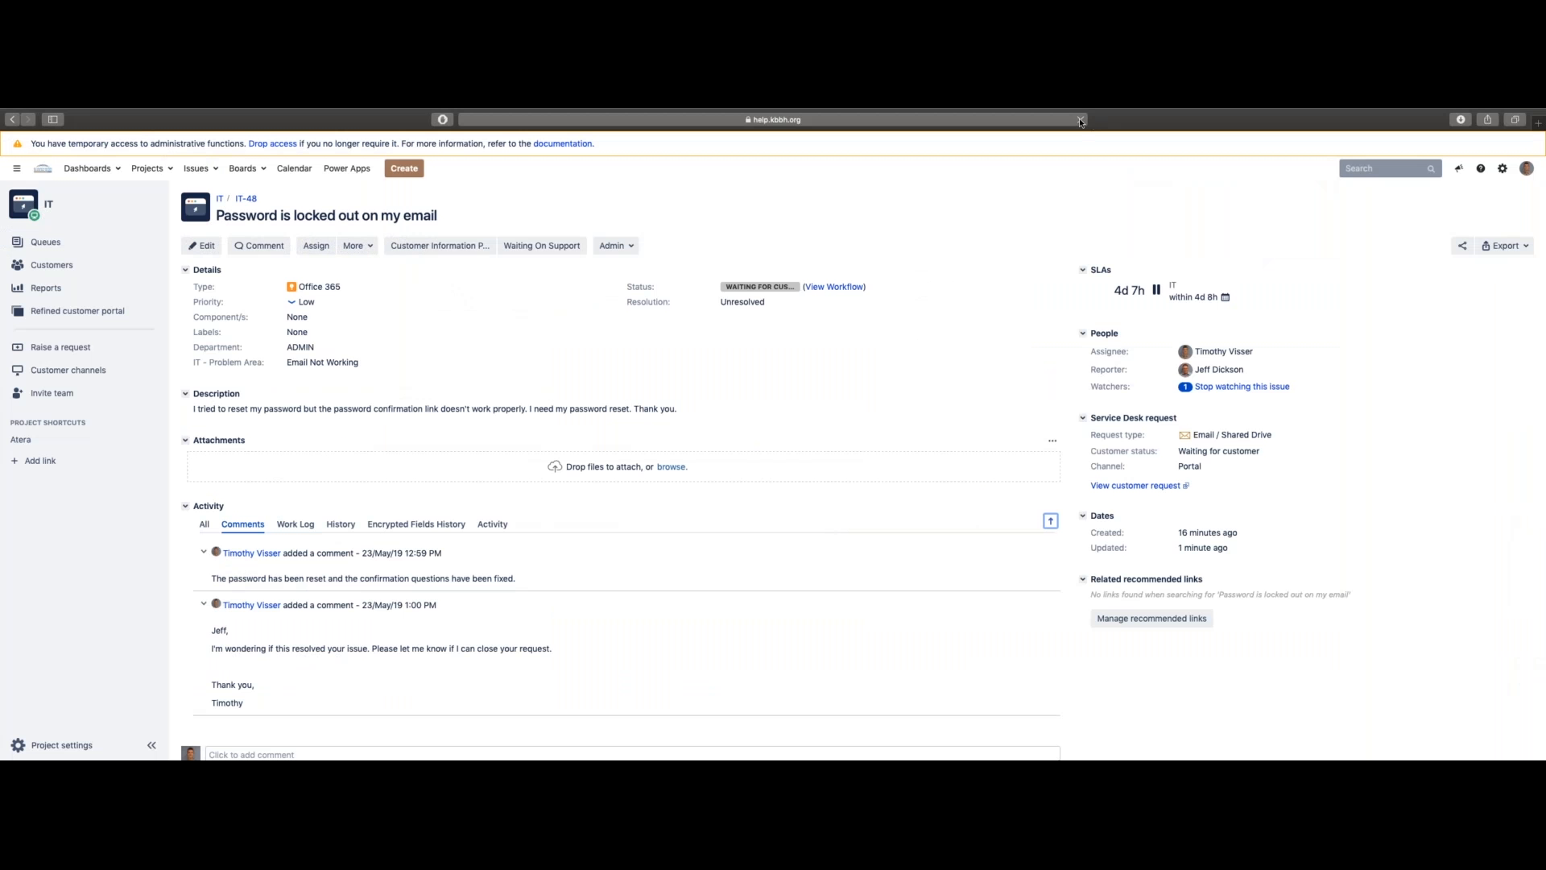
{"action": "left_click", "coordinate": [1081, 120]}
{"action": "scroll", "coordinate": [778, 411], "scroll_direction": "down", "scroll_amount": 3}
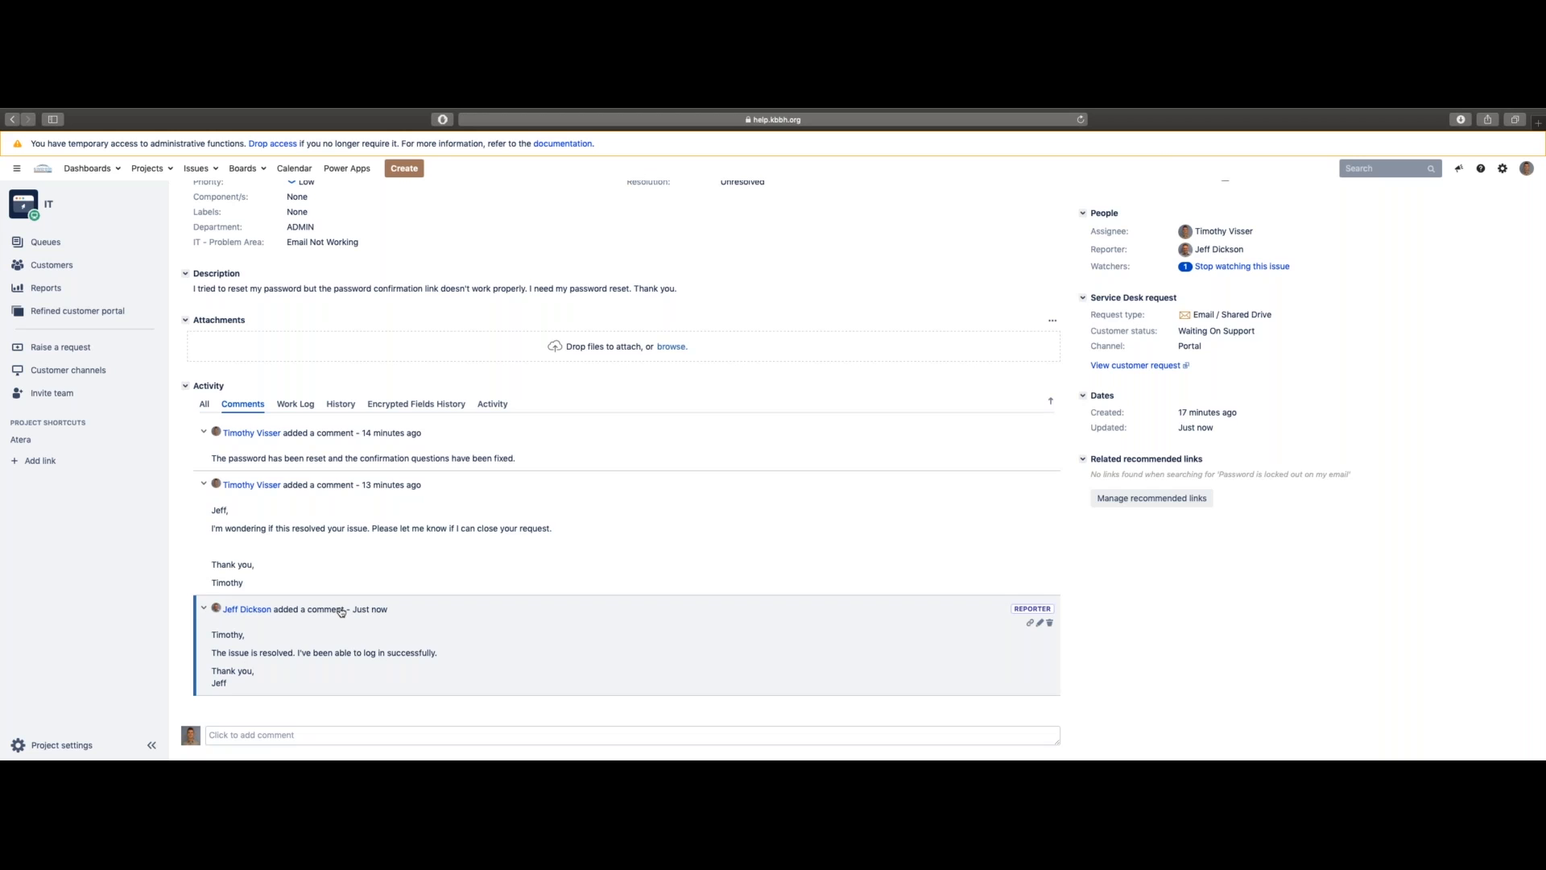
{"action": "scroll", "coordinate": [449, 411], "scroll_direction": "up", "scroll_amount": 3}
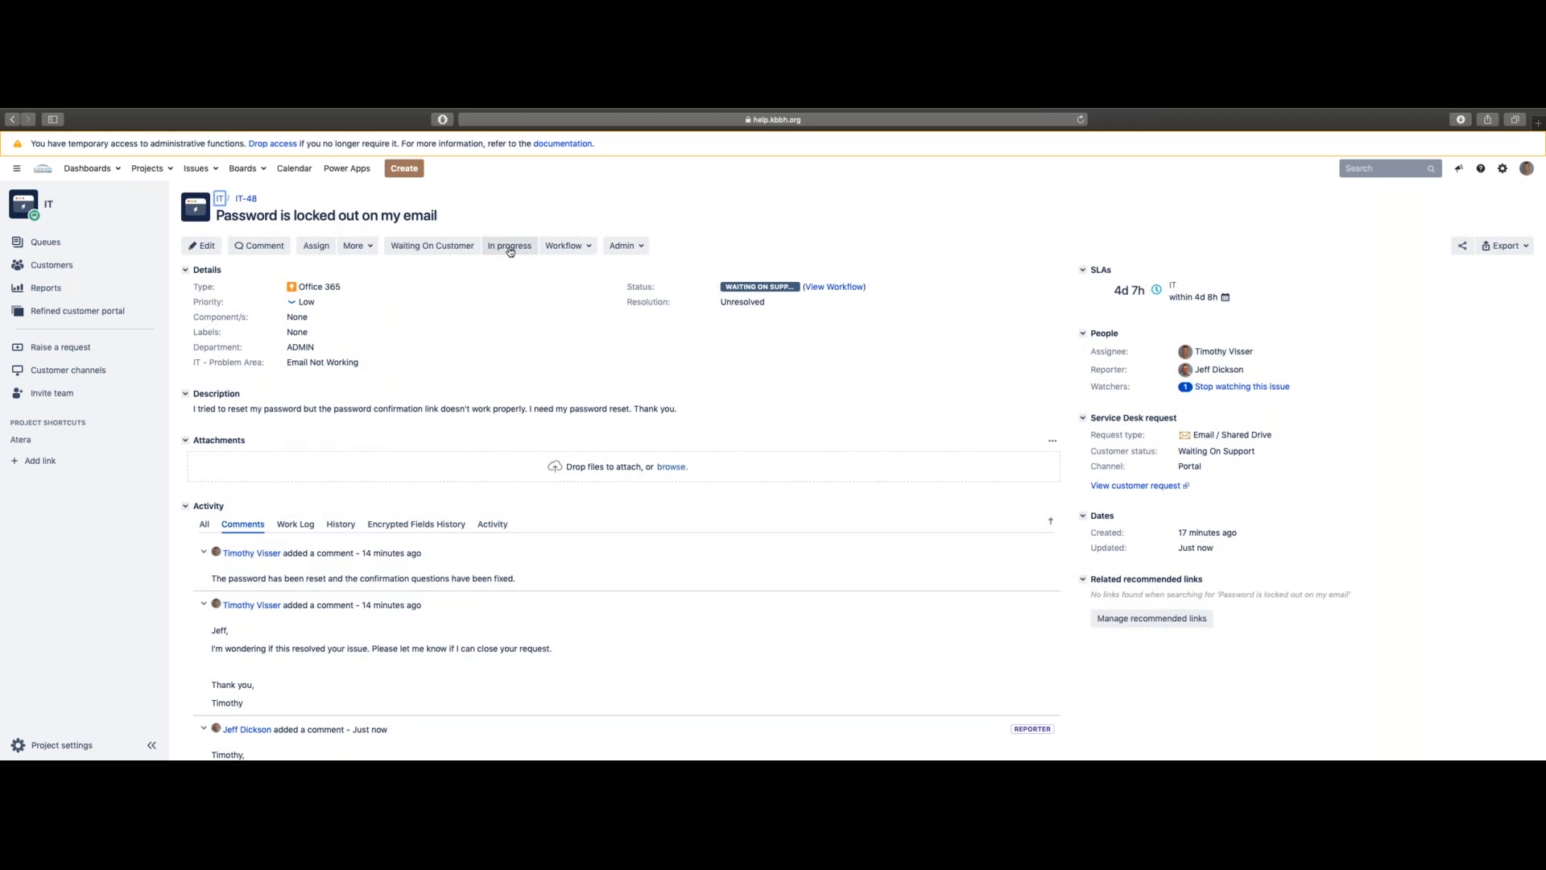
Complete the request through its workflow, check its SLA, and look it up in the Closed queue.
{"action": "left_click", "coordinate": [557, 250]}
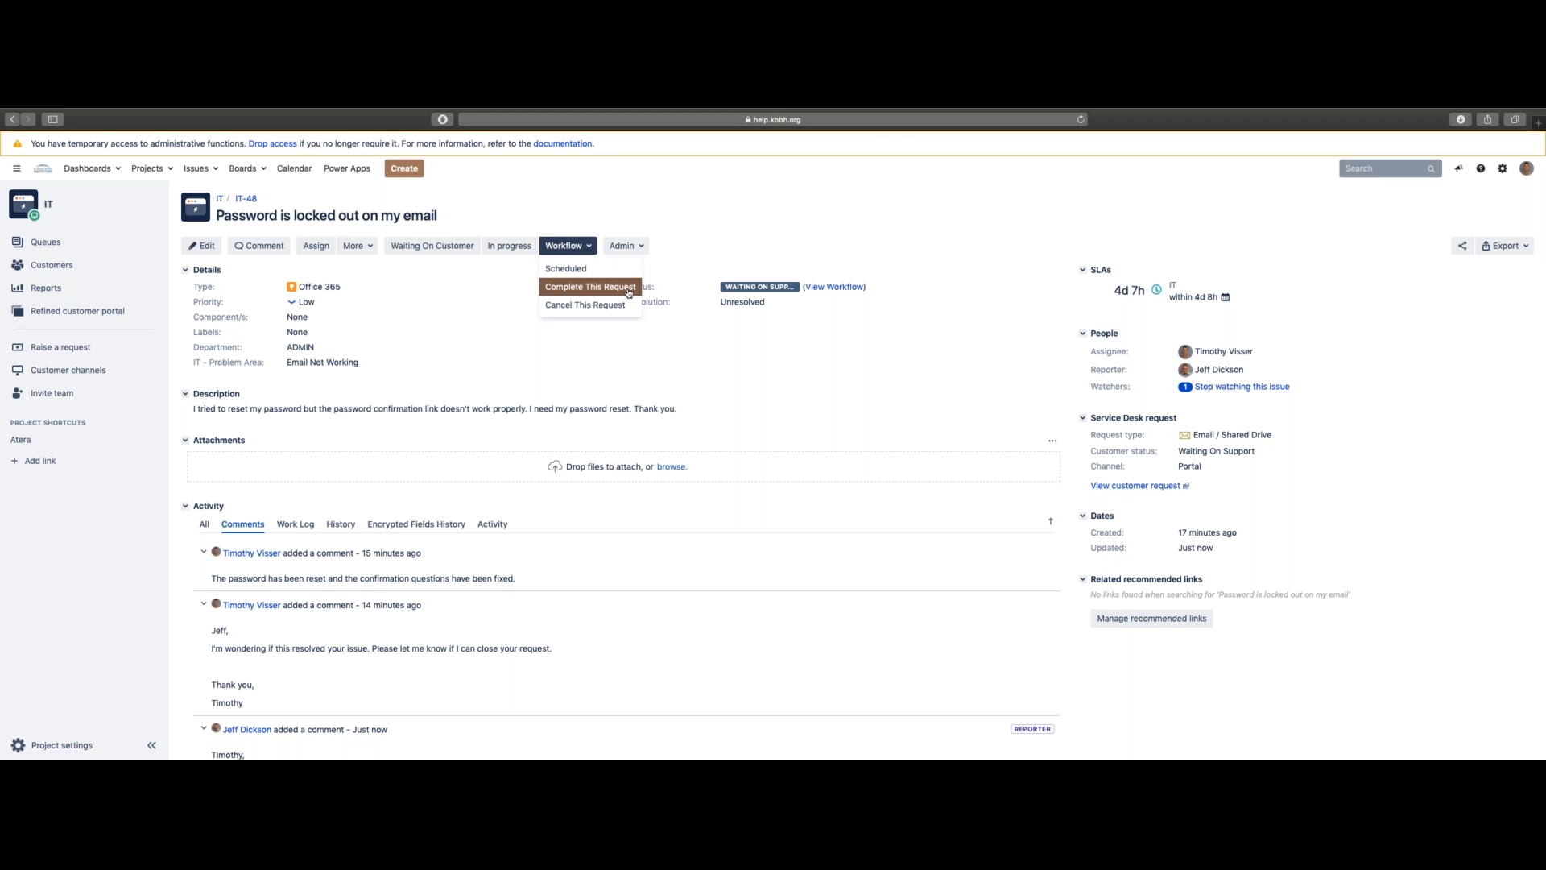
{"action": "left_click", "coordinate": [571, 288]}
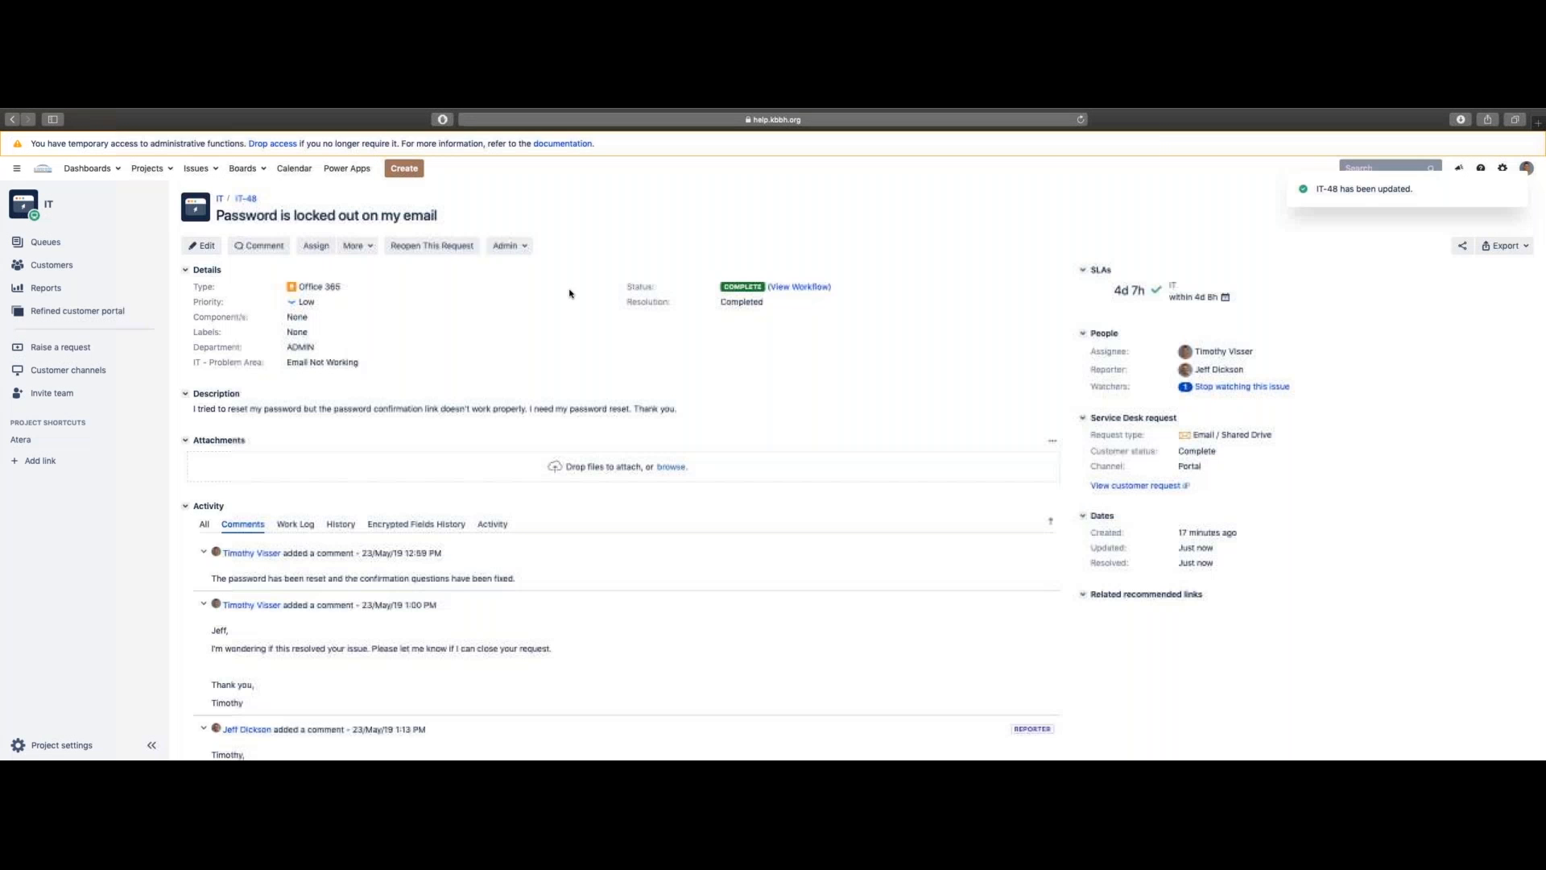
{"action": "mouse_move", "coordinate": [1152, 291]}
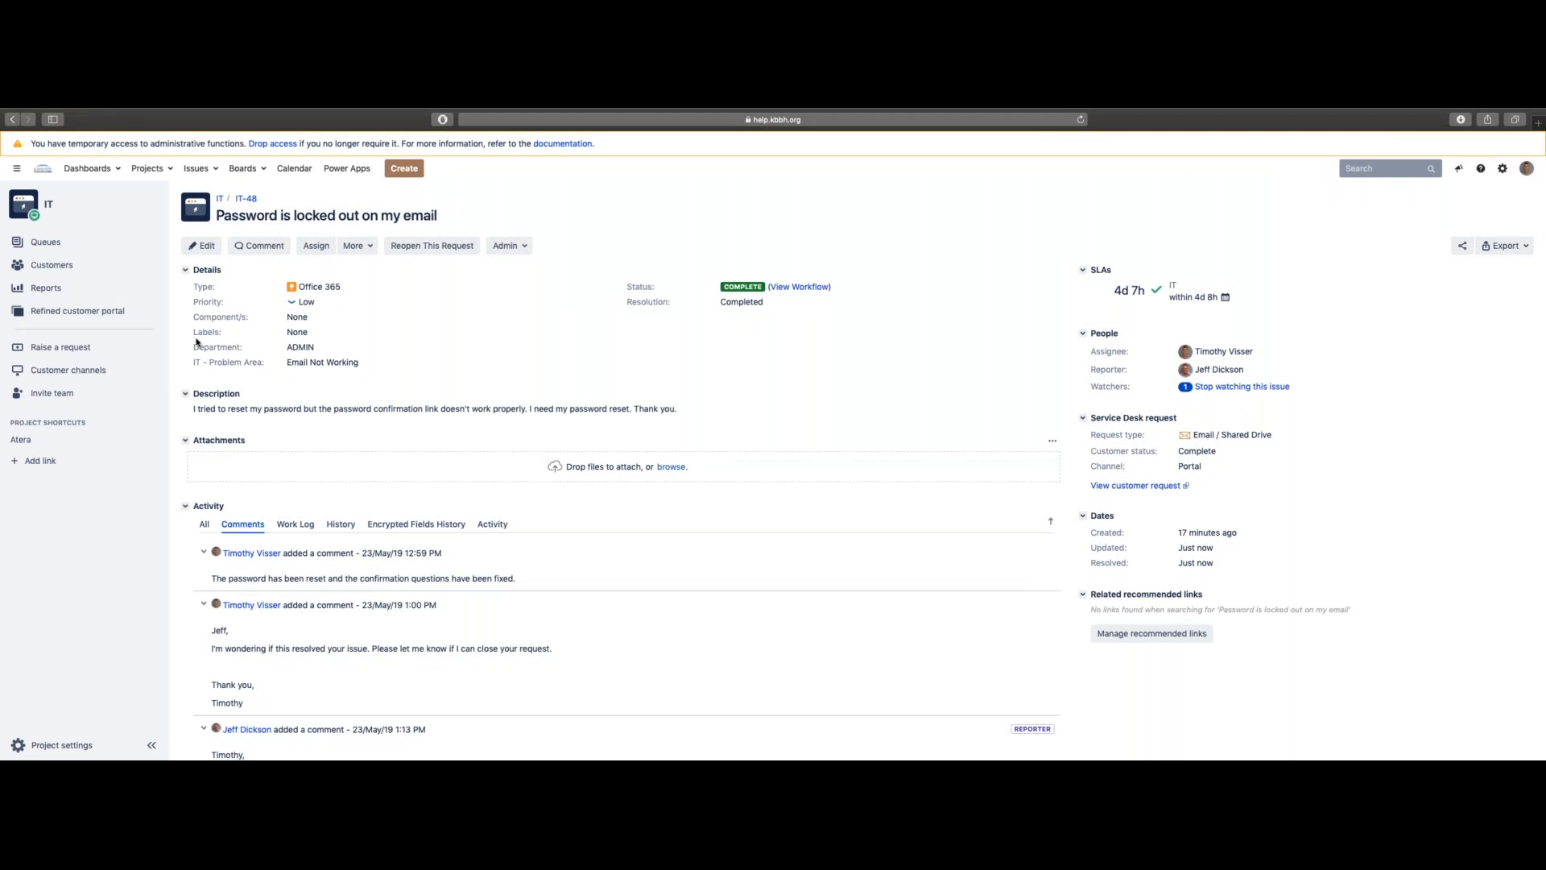
{"action": "left_click", "coordinate": [50, 243]}
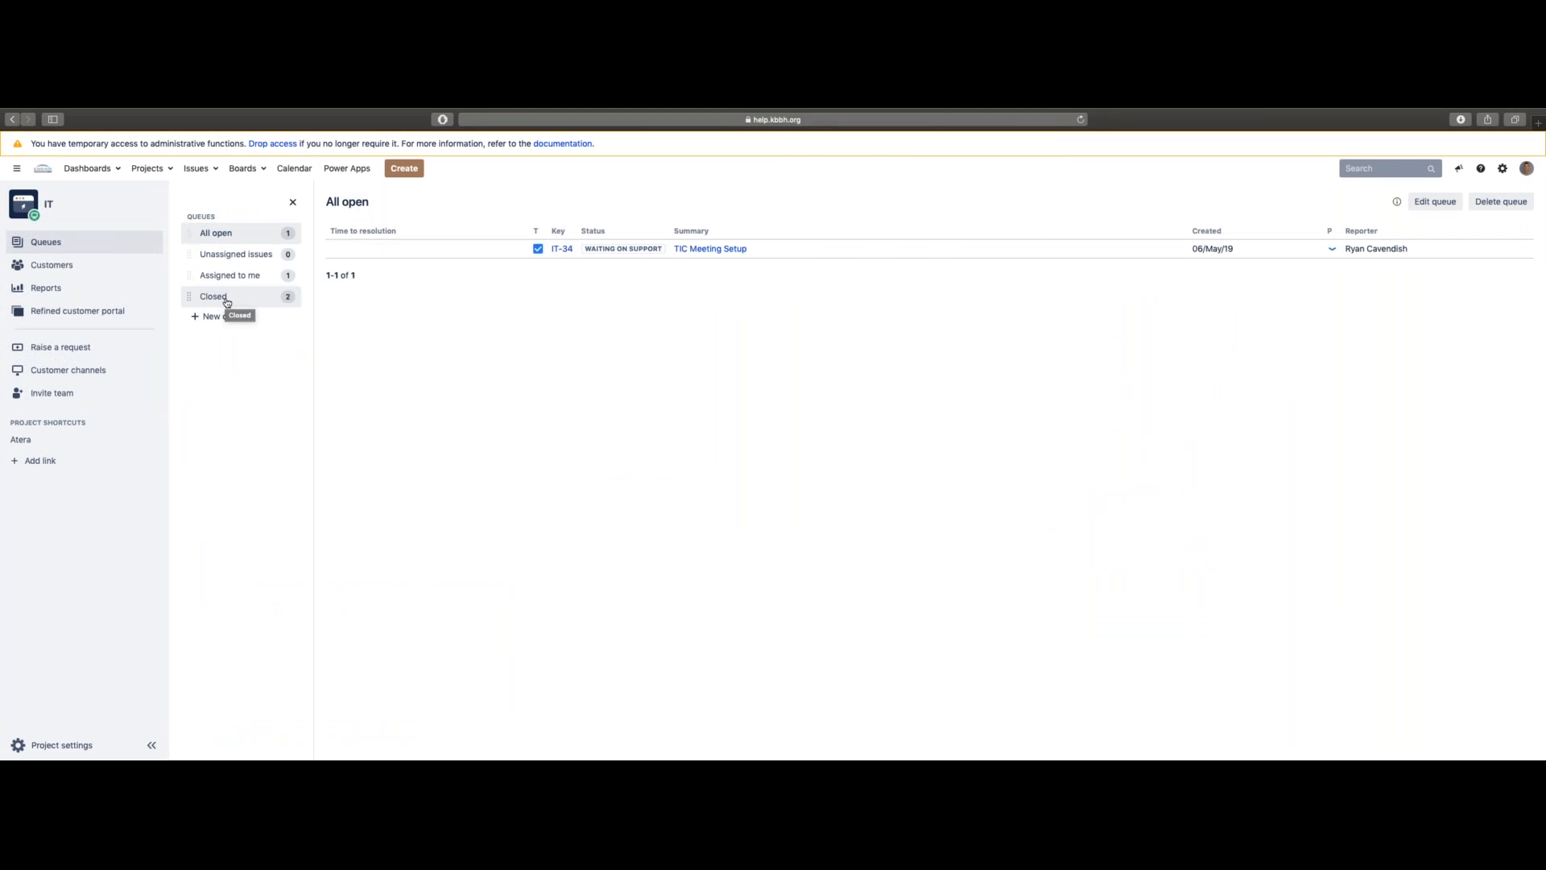
{"action": "left_click", "coordinate": [224, 298]}
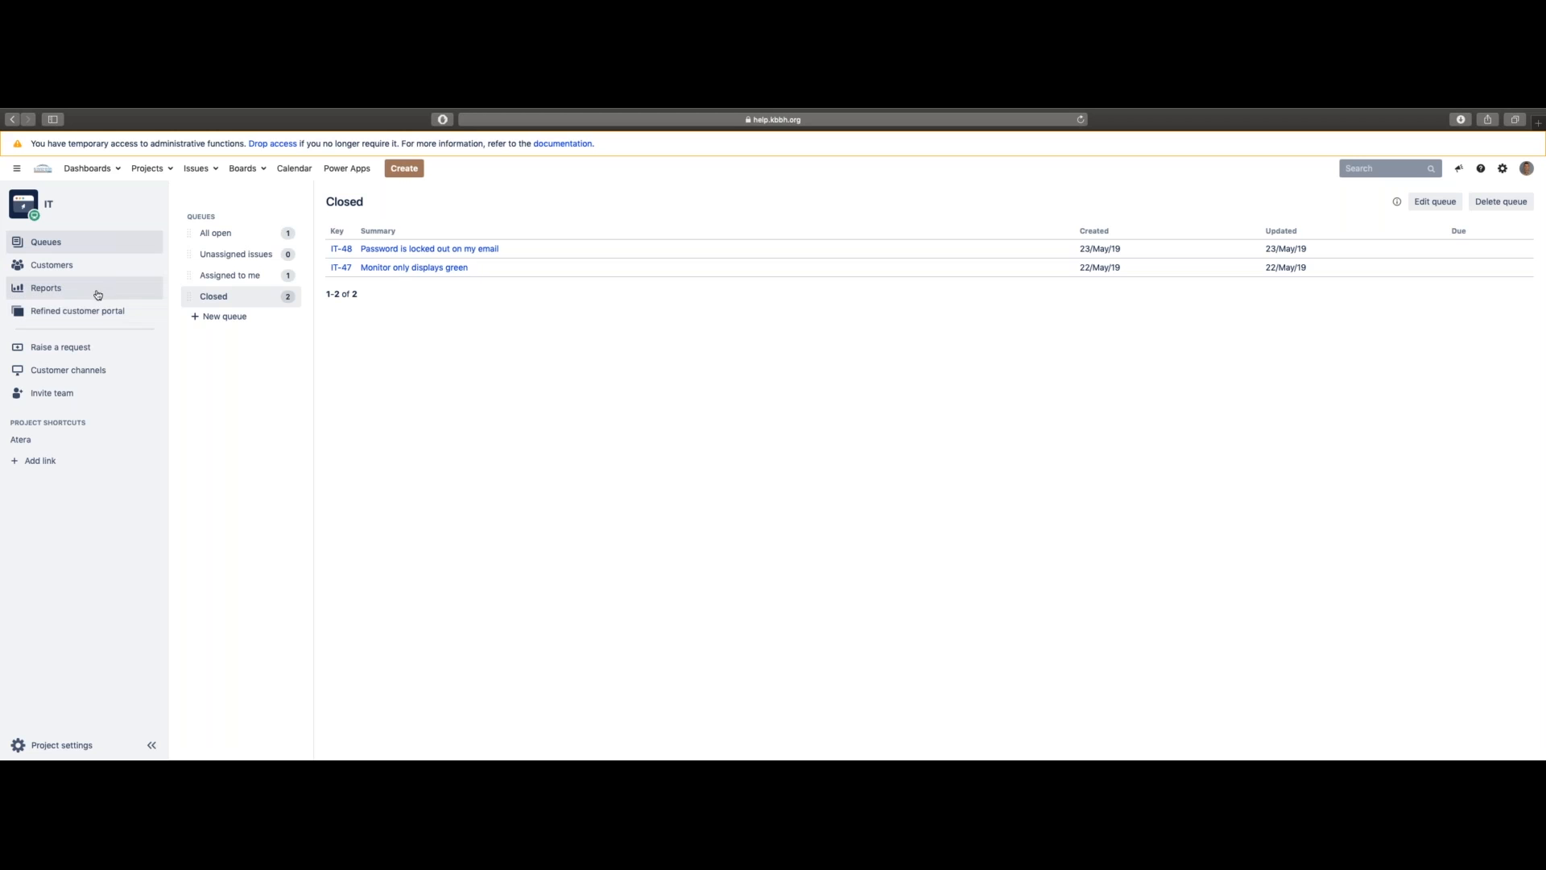
Review the IT project's SLA goals, customer satisfaction and Created vs Resolved reports, including the daily figures.
{"action": "left_click", "coordinate": [42, 290]}
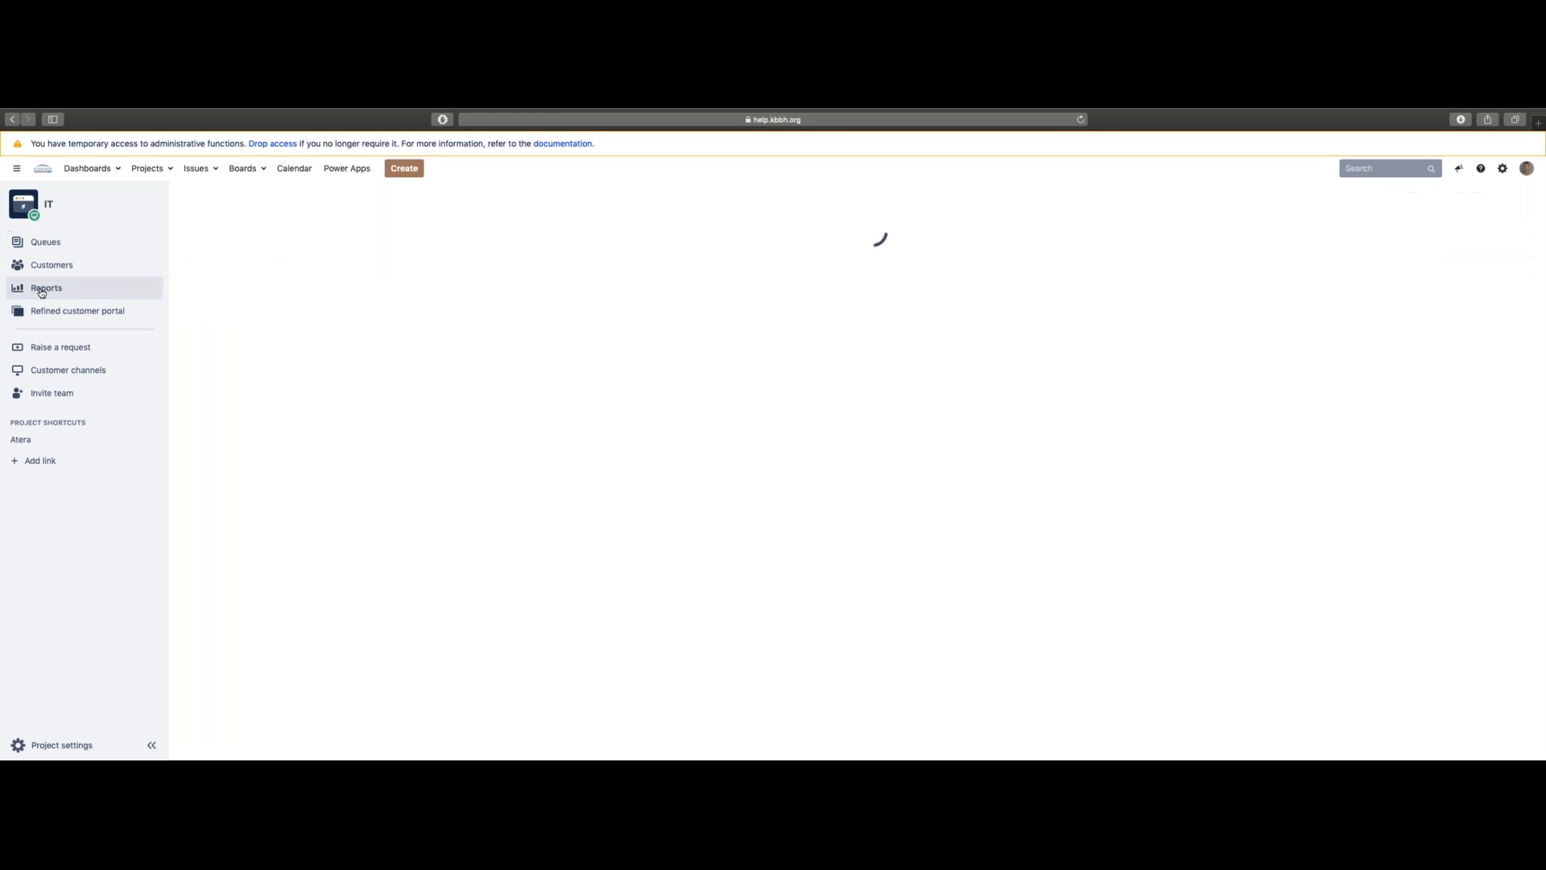
{"action": "left_click", "coordinate": [195, 255]}
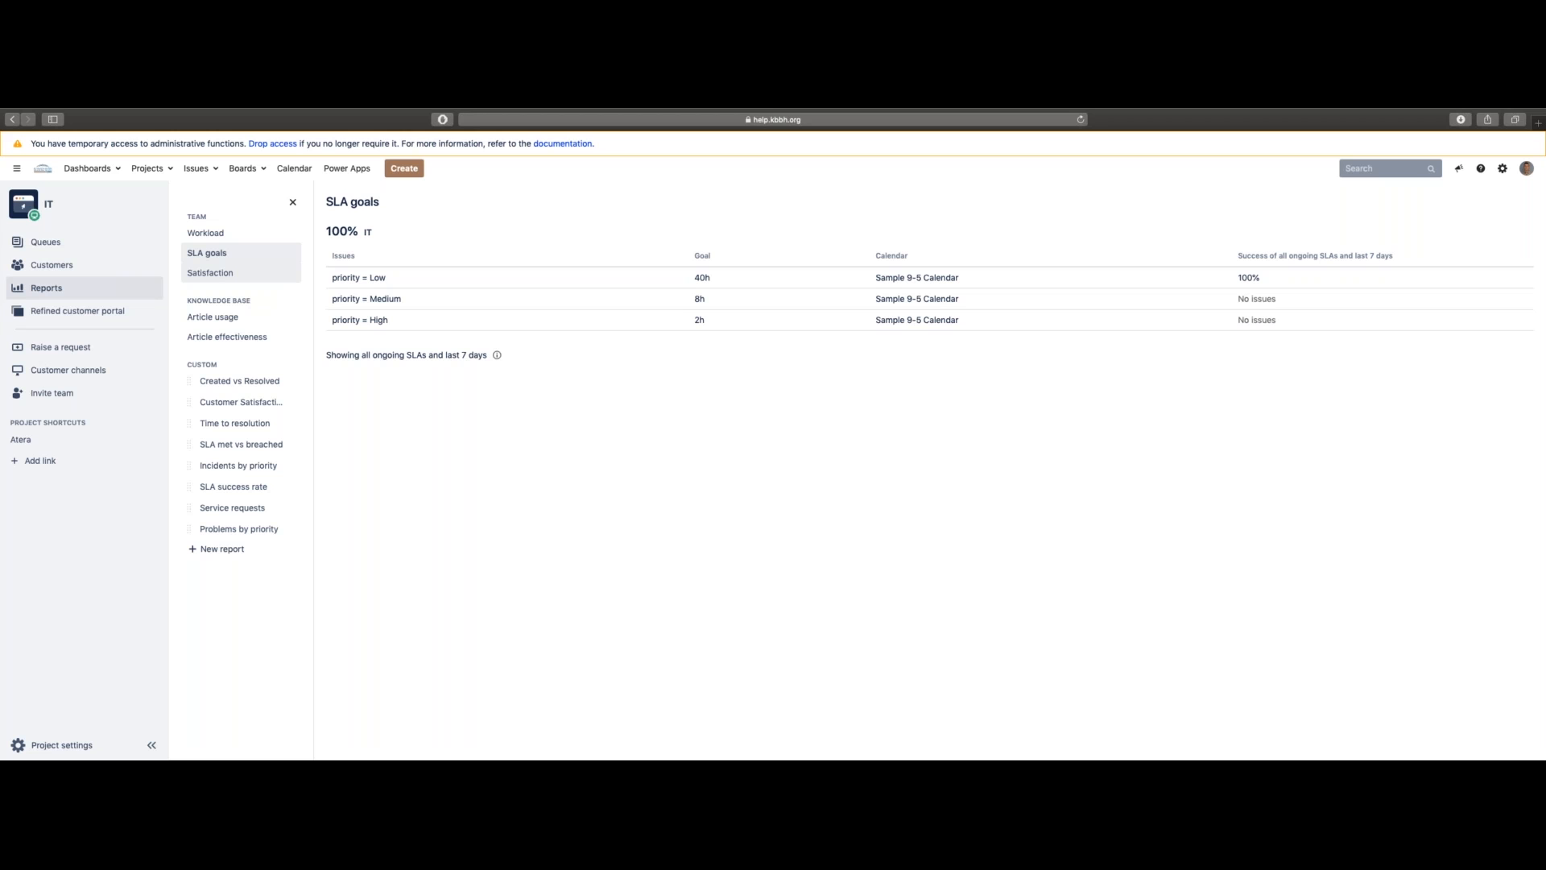
{"action": "left_click", "coordinate": [229, 276]}
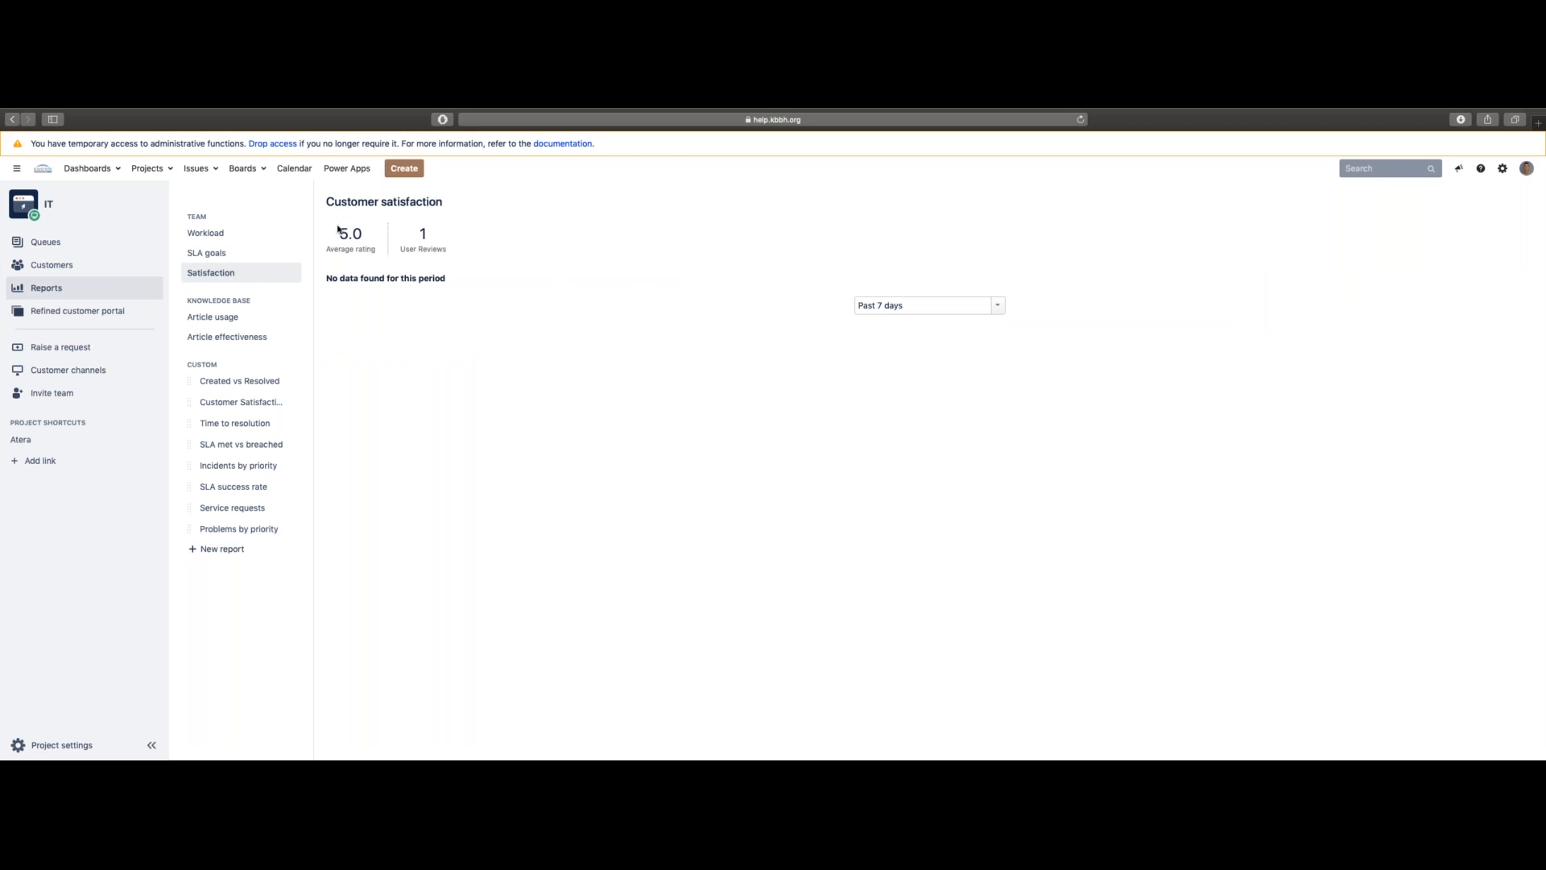
{"action": "left_click", "coordinate": [239, 384]}
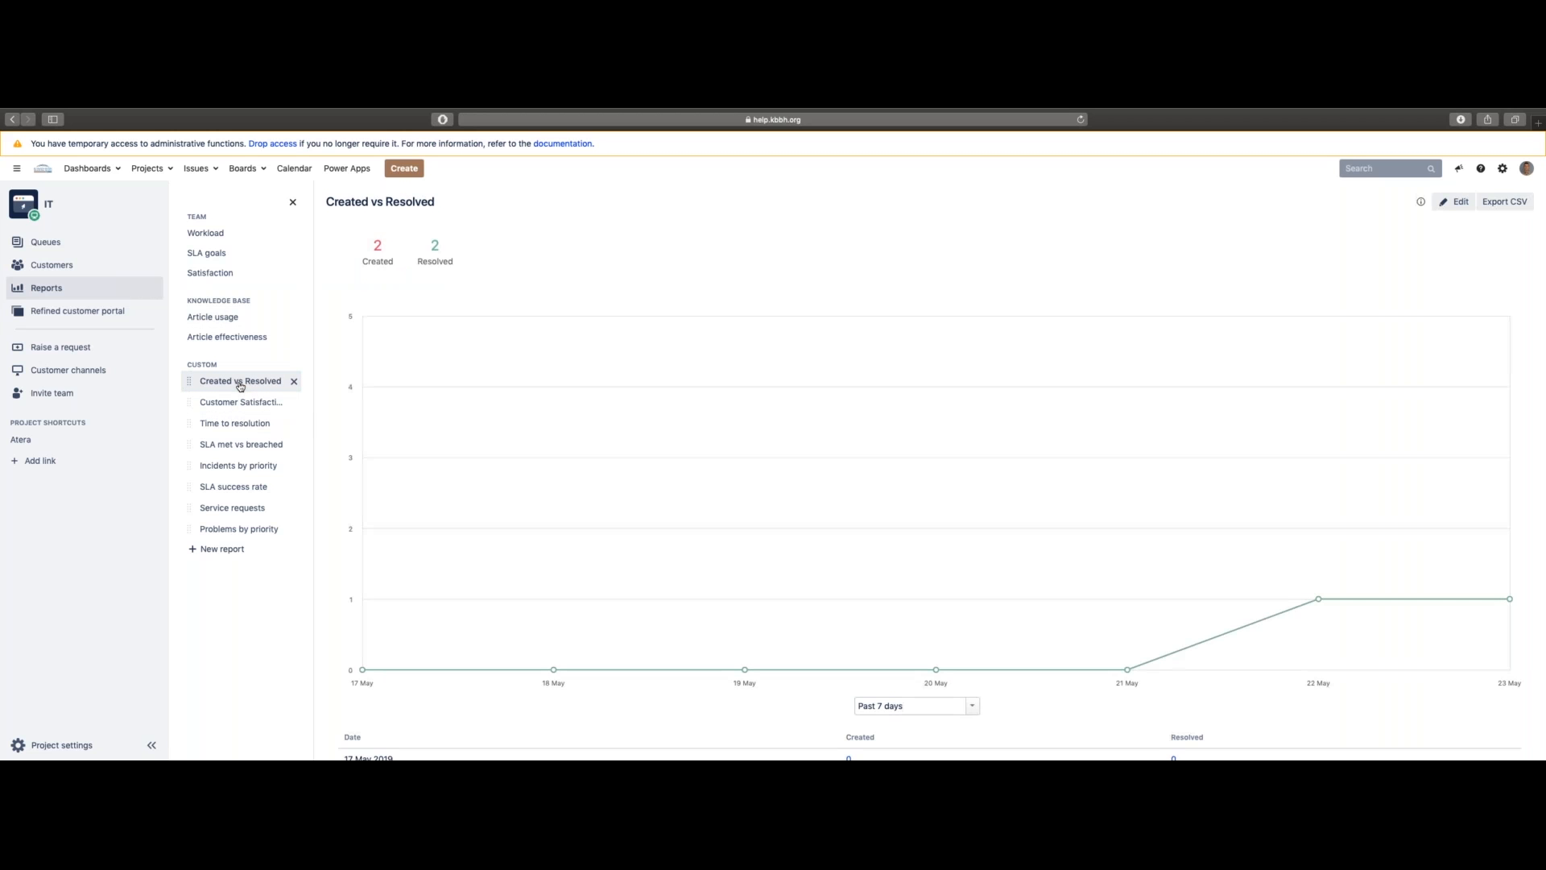
{"action": "scroll", "coordinate": [646, 476], "scroll_direction": "down", "scroll_amount": 5}
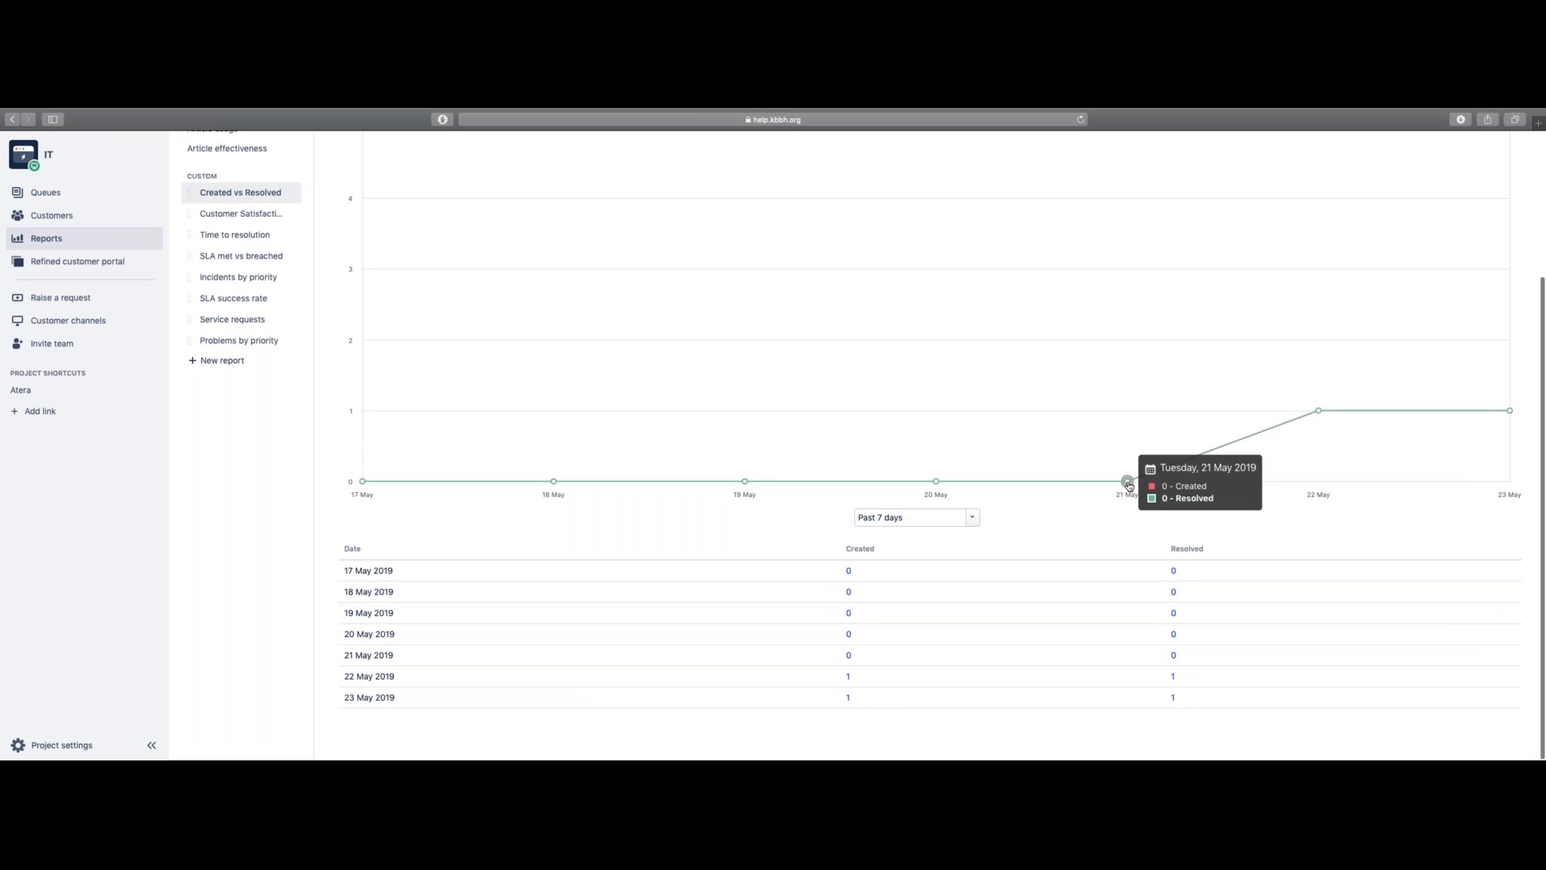
{"action": "mouse_move", "coordinate": [1319, 415]}
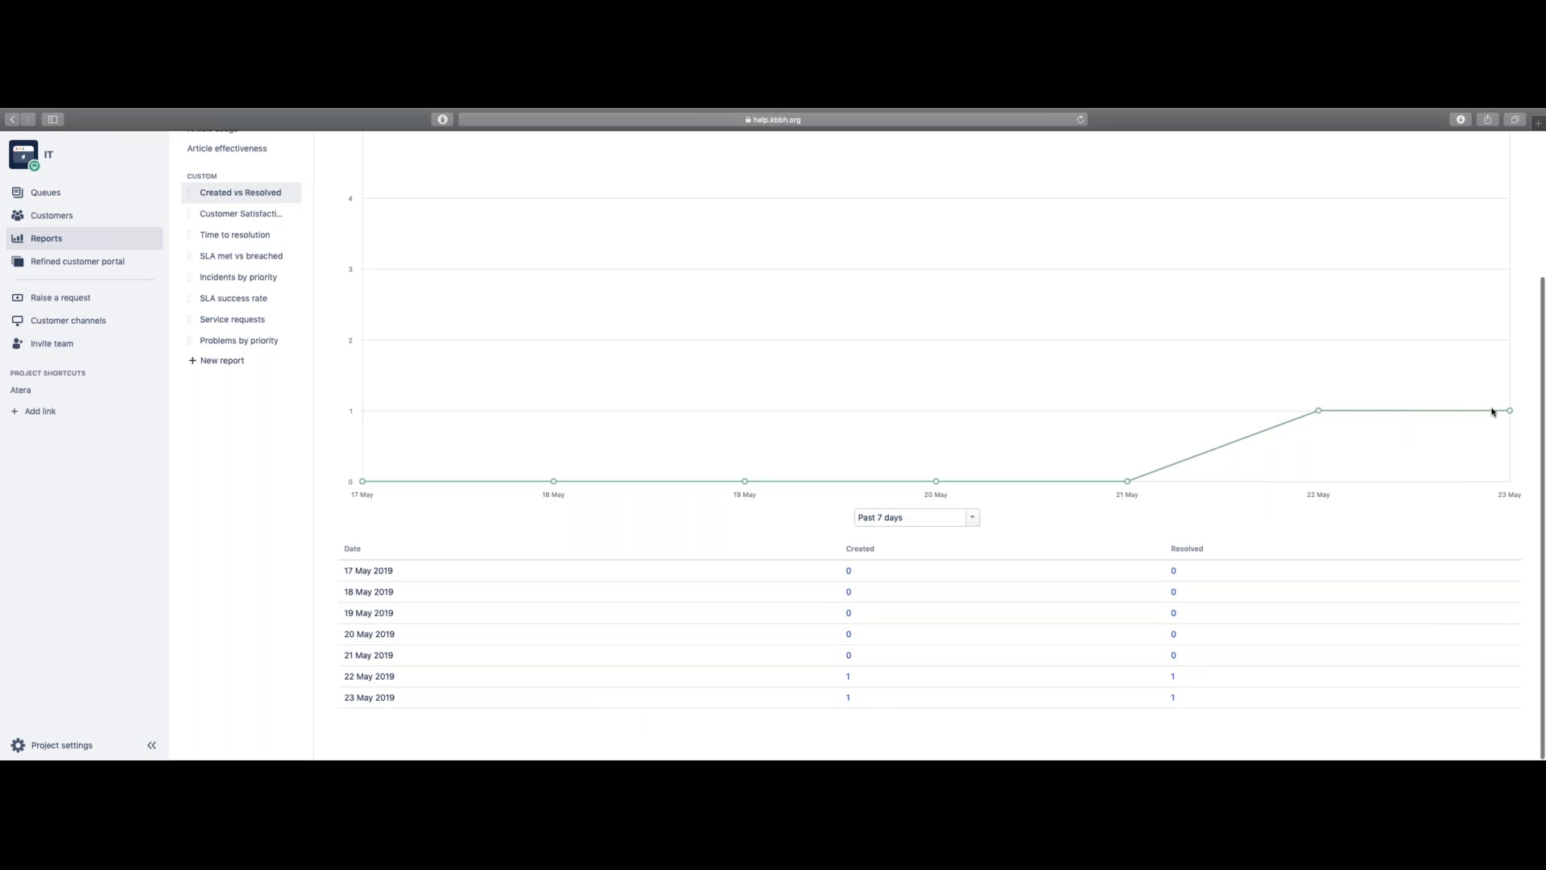
Examine the data points, daily table and totals of the Created vs Resolved report for the past 7 days.
{"action": "mouse_move", "coordinate": [1512, 414]}
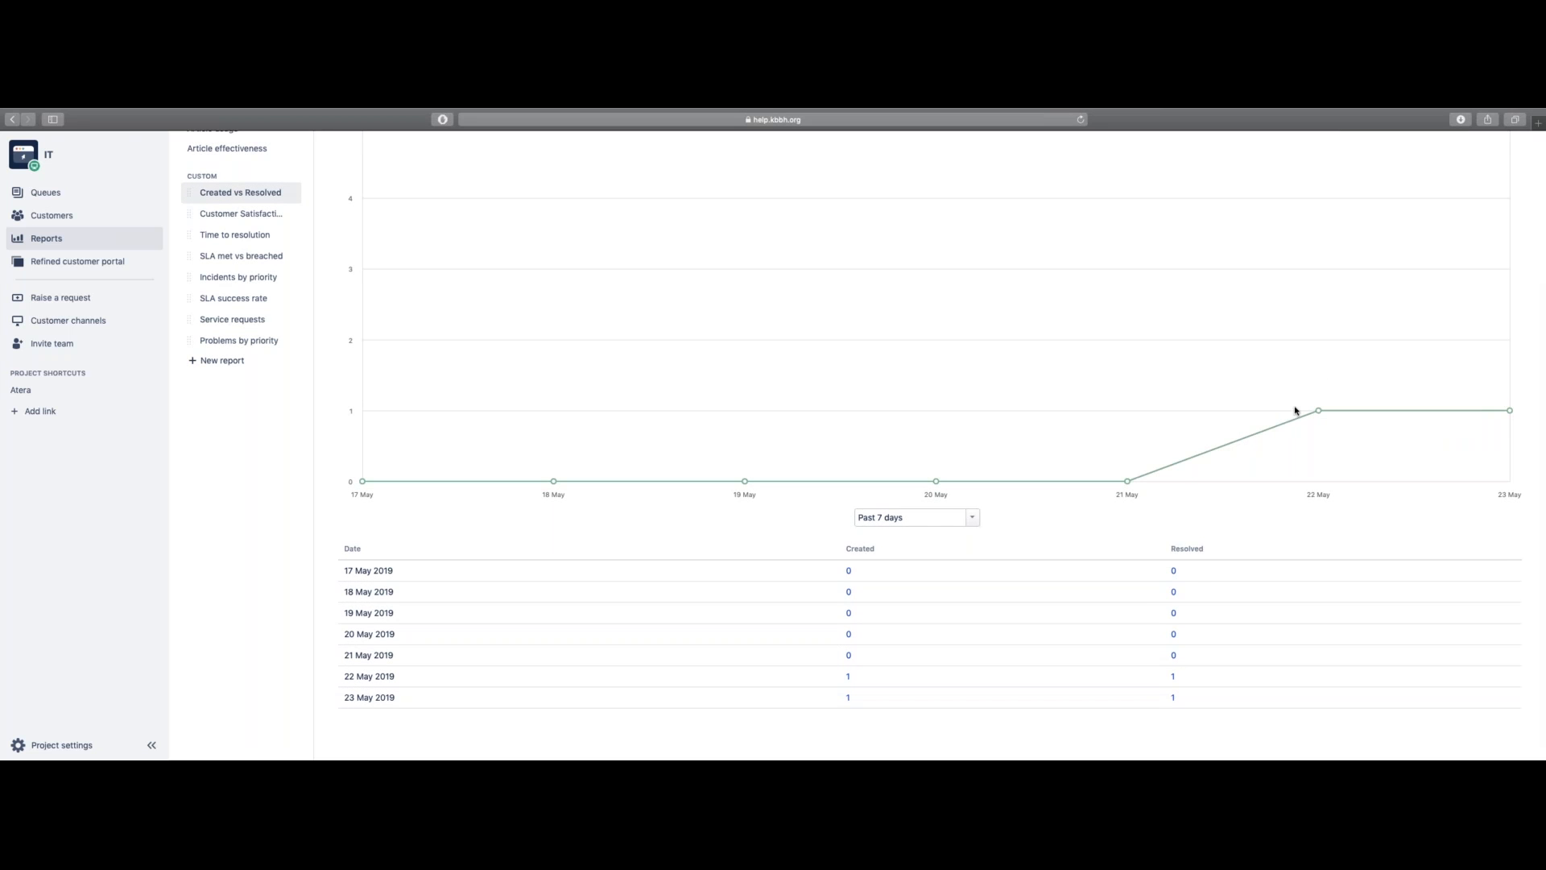
{"action": "scroll", "coordinate": [1228, 411], "scroll_direction": "up", "scroll_amount": 2}
{"action": "scroll", "coordinate": [1225, 411], "scroll_direction": "up", "scroll_amount": 2}
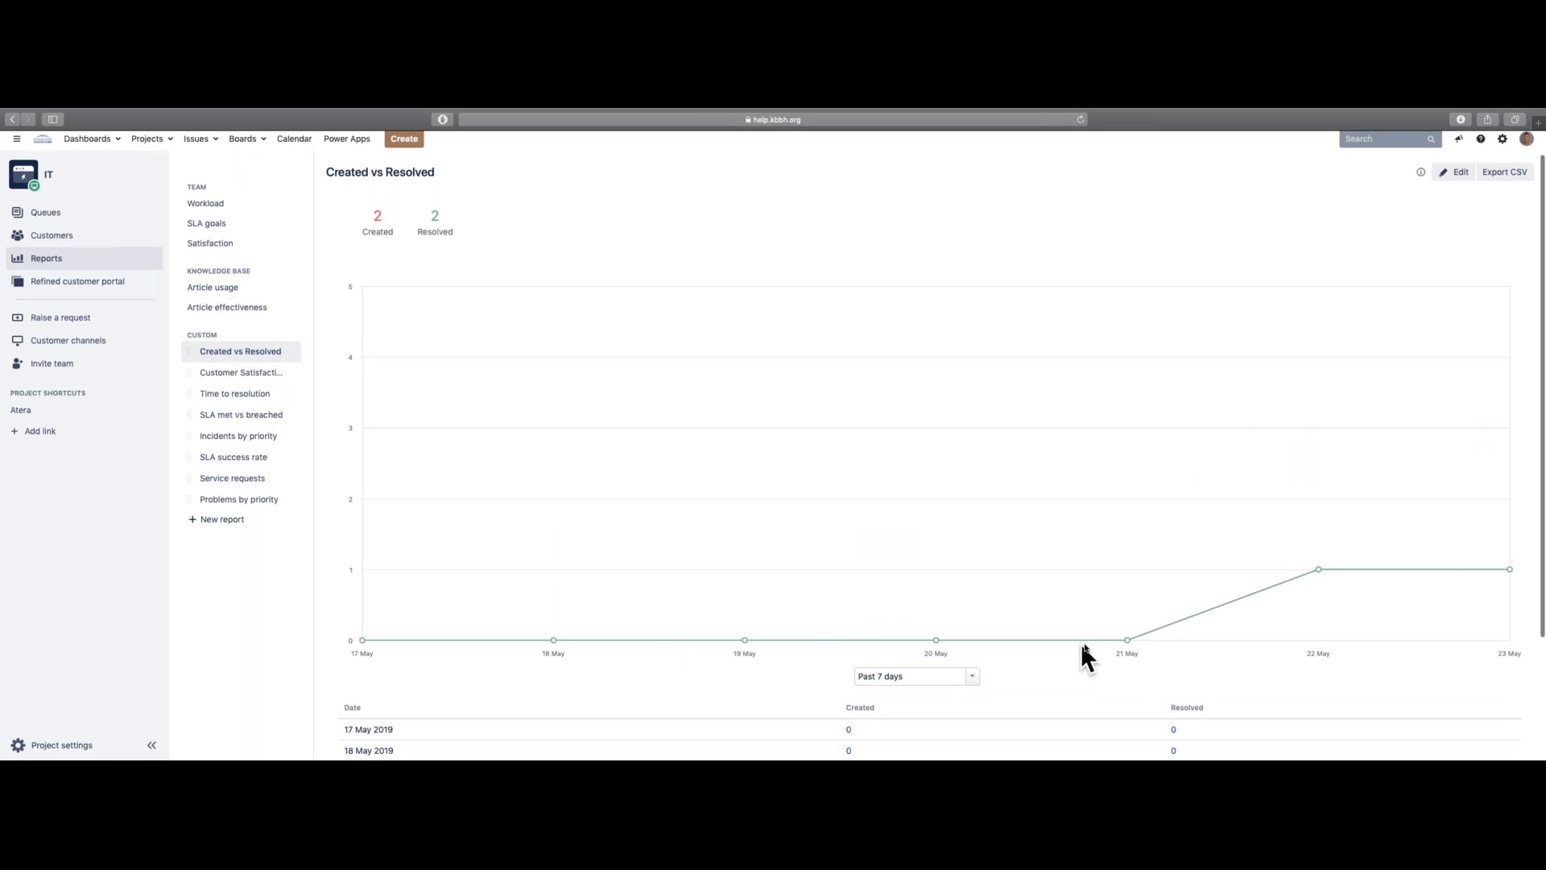
{"action": "mouse_move", "coordinate": [1319, 570]}
Drill into the 22 May 2019 rating in the Customer Satisfaction report and open its ticket IT-47 for review.
{"action": "left_click", "coordinate": [233, 382]}
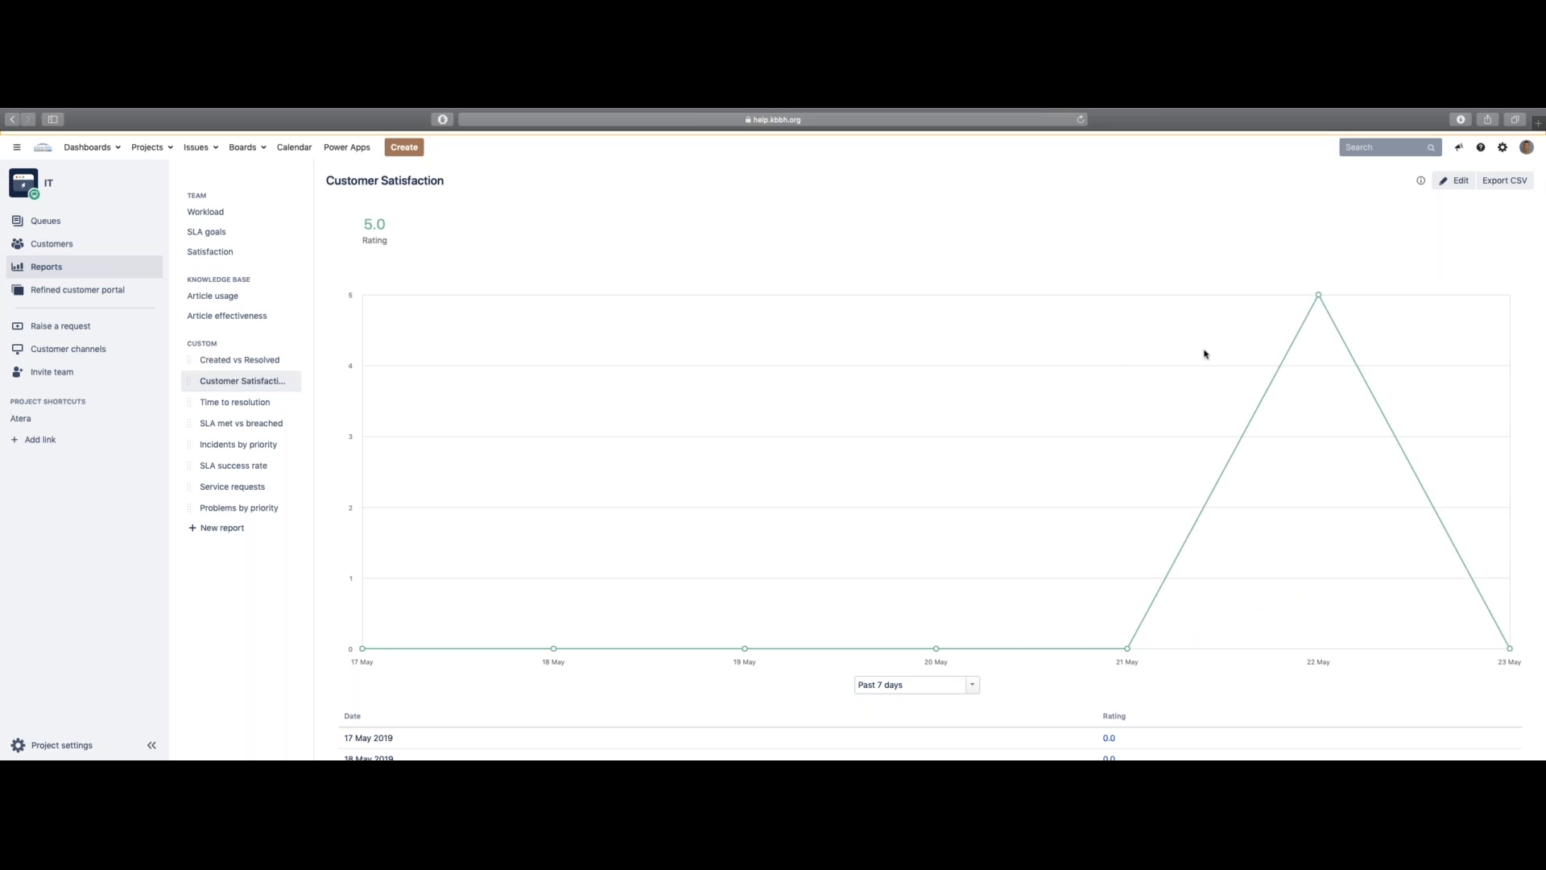
{"action": "mouse_move", "coordinate": [1318, 298]}
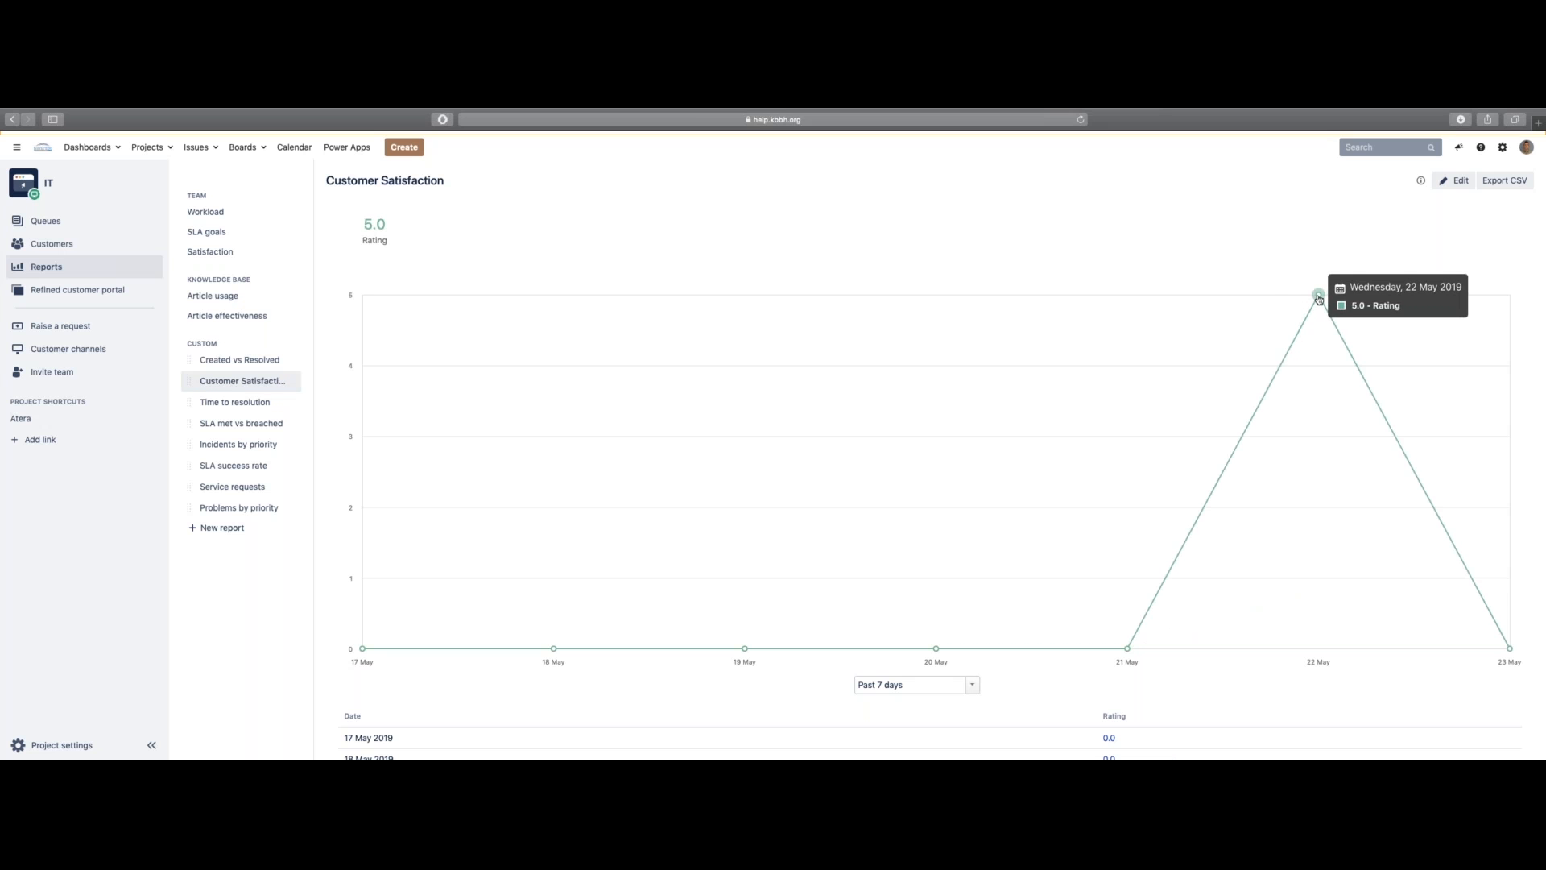
{"action": "left_click", "coordinate": [1321, 298]}
{"action": "scroll", "coordinate": [1313, 314], "scroll_direction": "down", "scroll_amount": 2}
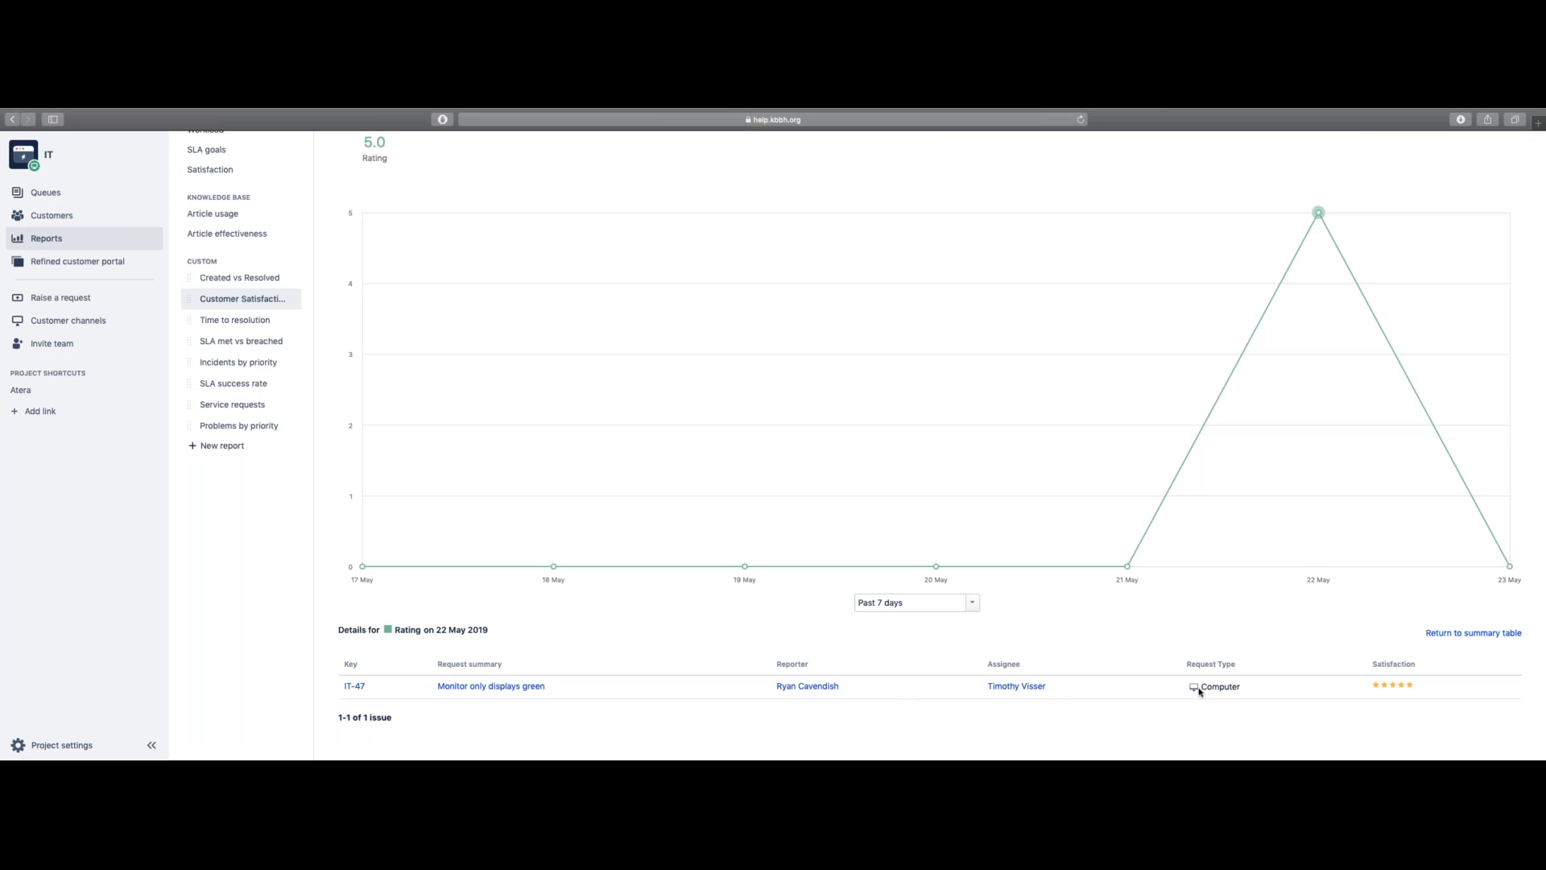
{"action": "left_click", "coordinate": [352, 689]}
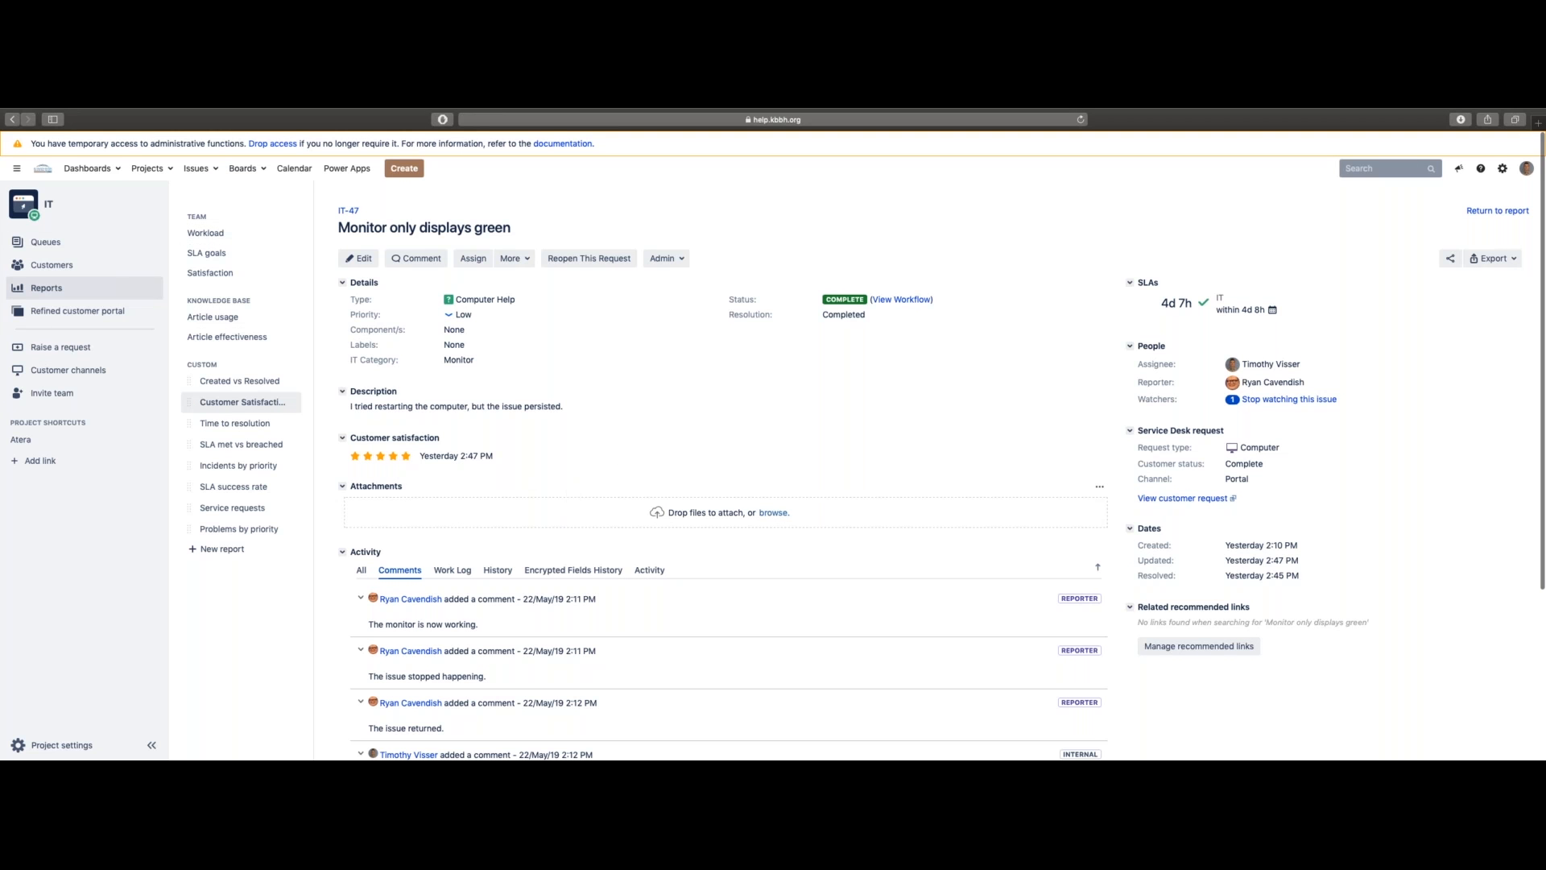
Leave the ticket and review the Problems by priority report's chart and daily figures.
{"action": "left_click", "coordinate": [13, 119]}
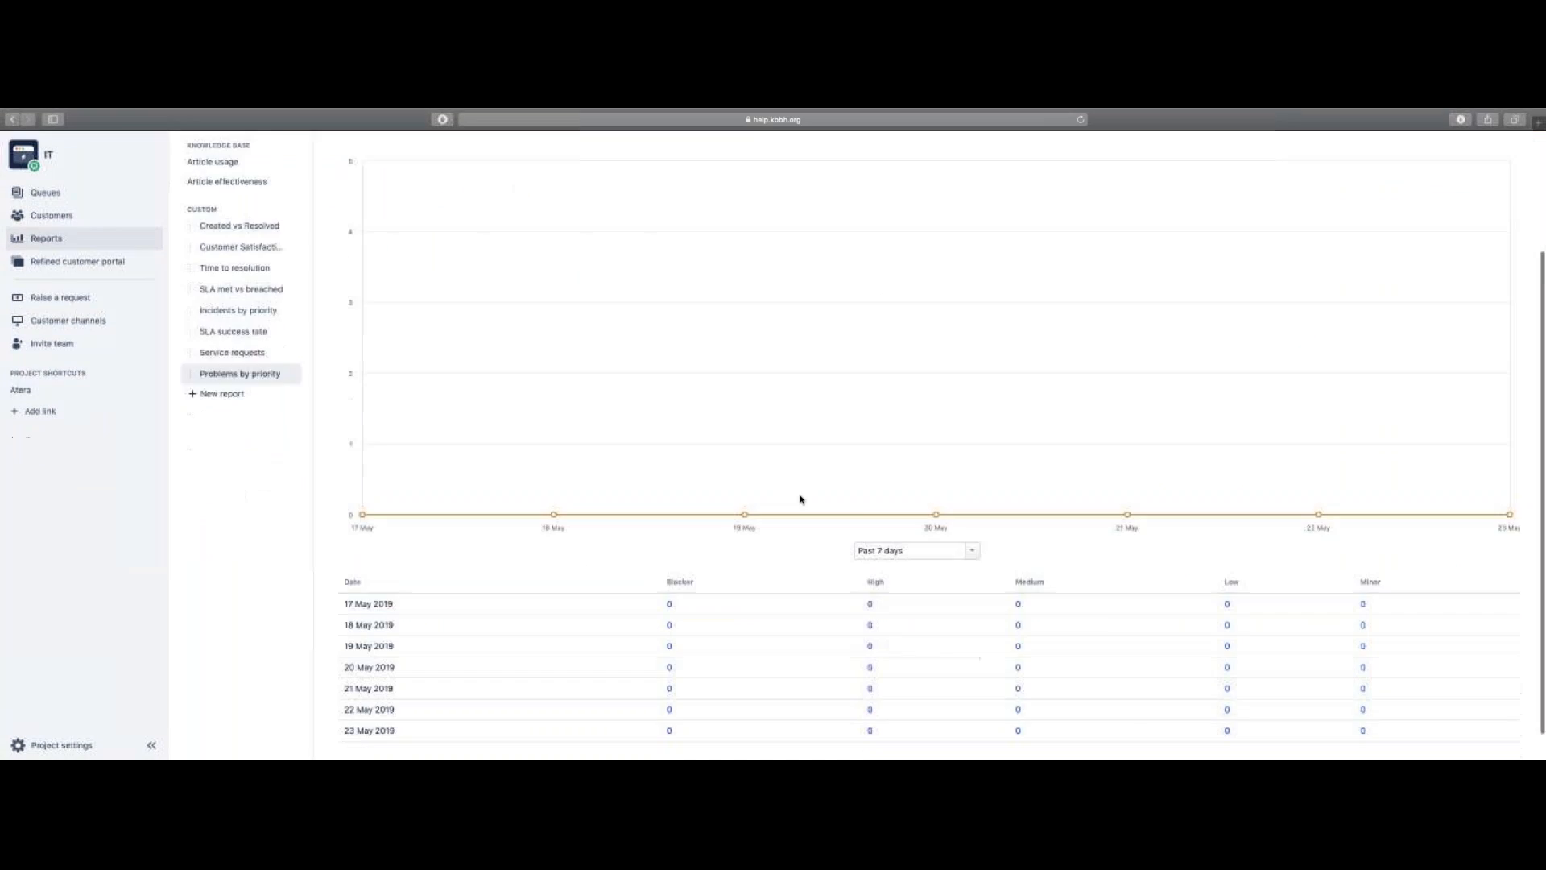
{"action": "scroll", "coordinate": [801, 499], "scroll_direction": "down", "scroll_amount": 1}
{"action": "scroll", "coordinate": [801, 499], "scroll_direction": "up", "scroll_amount": 3}
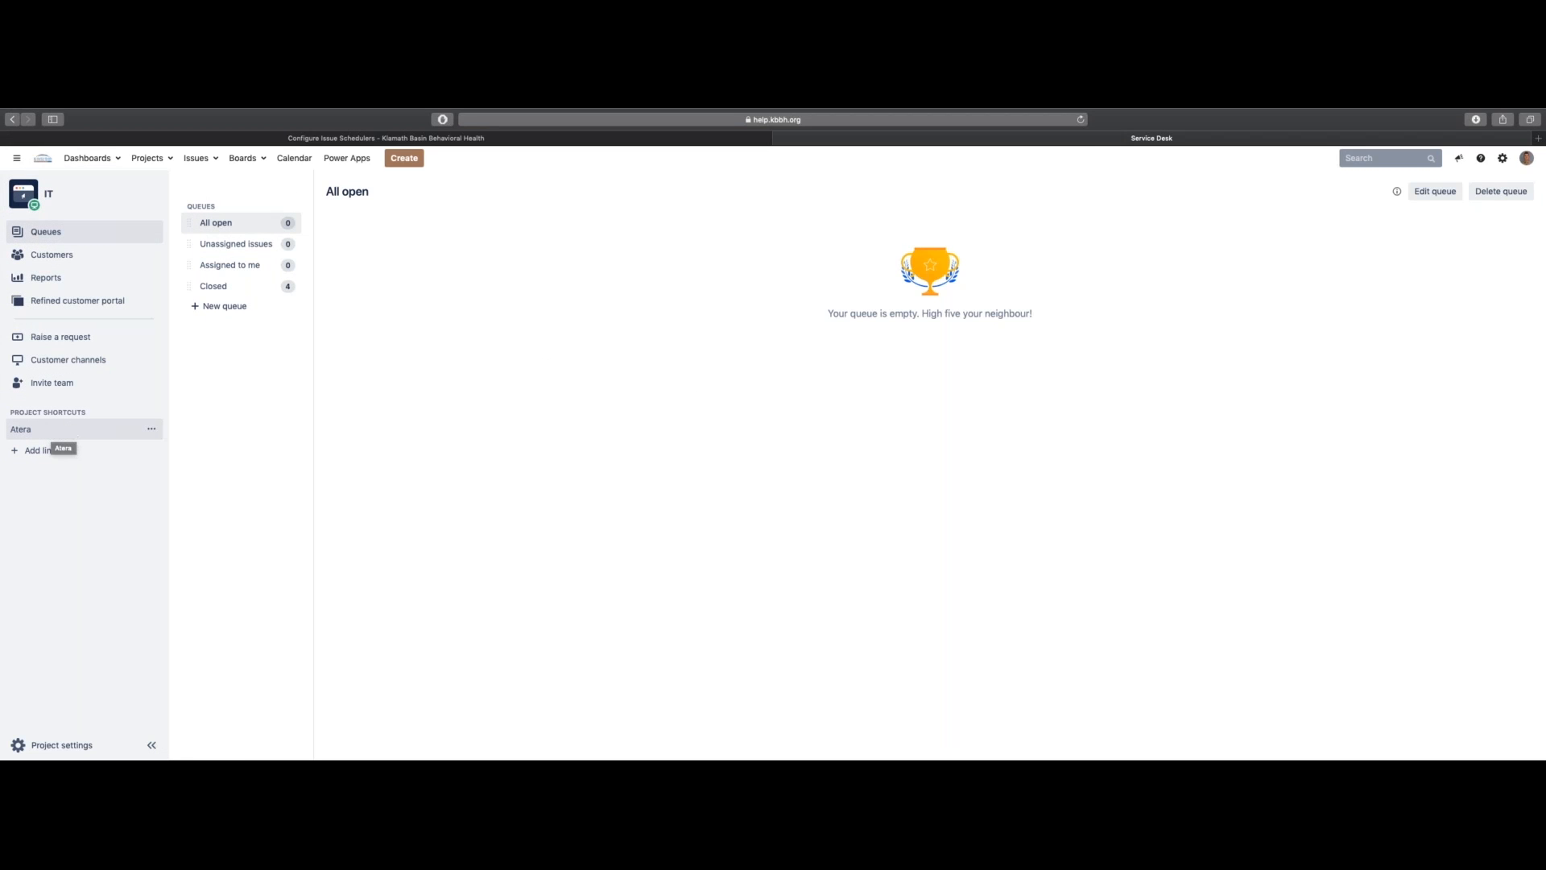
Open the Atera project shortcut to view its site, then close it and return to the IT queues.
{"action": "left_click", "coordinate": [52, 430]}
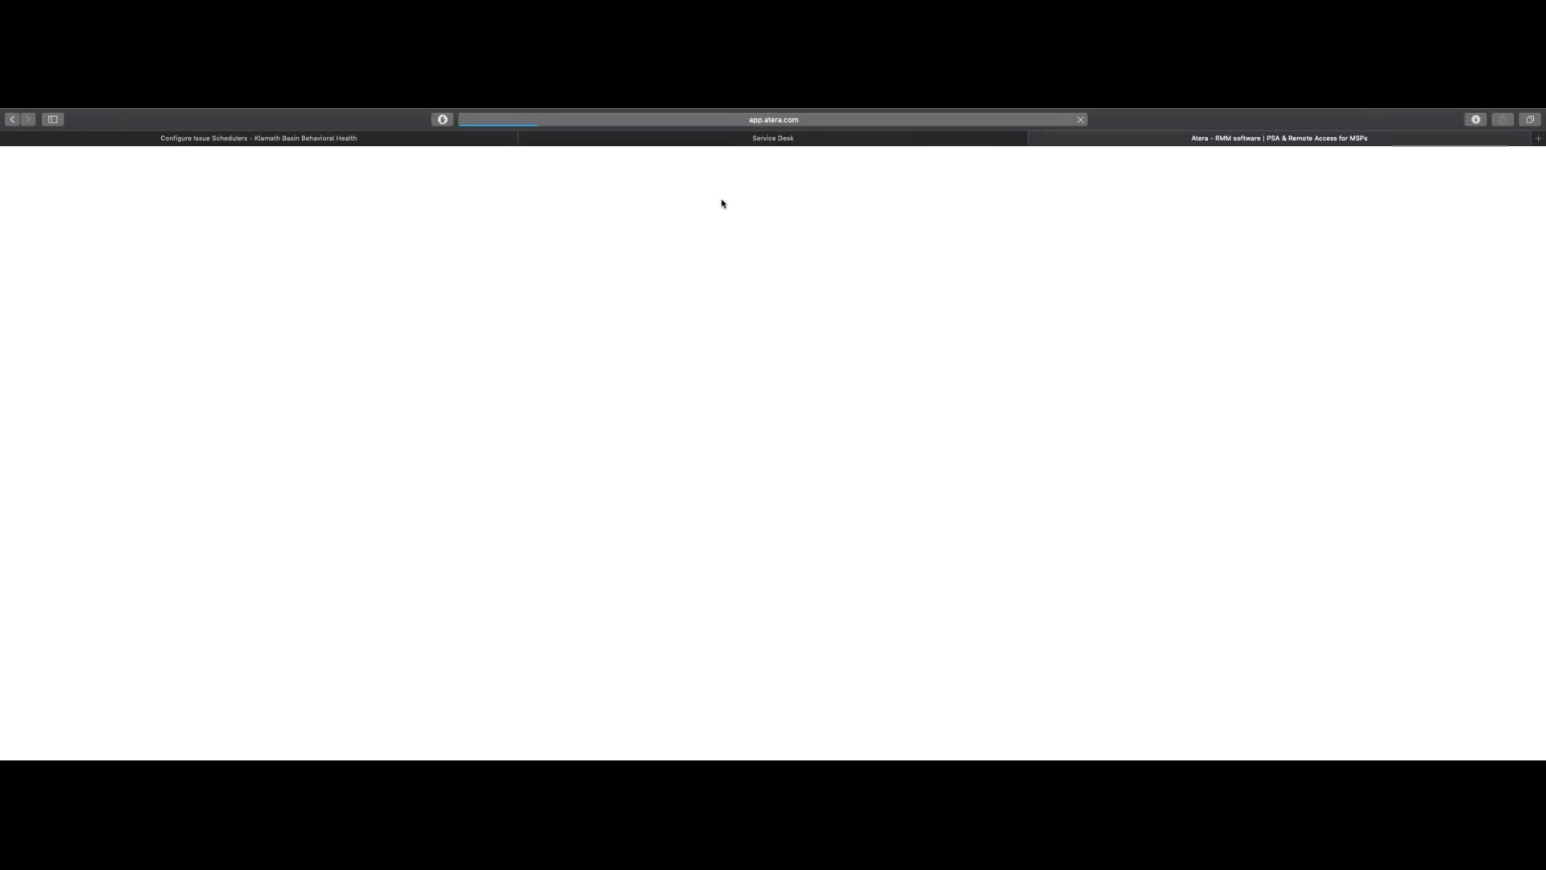
{"action": "left_click", "coordinate": [1036, 138]}
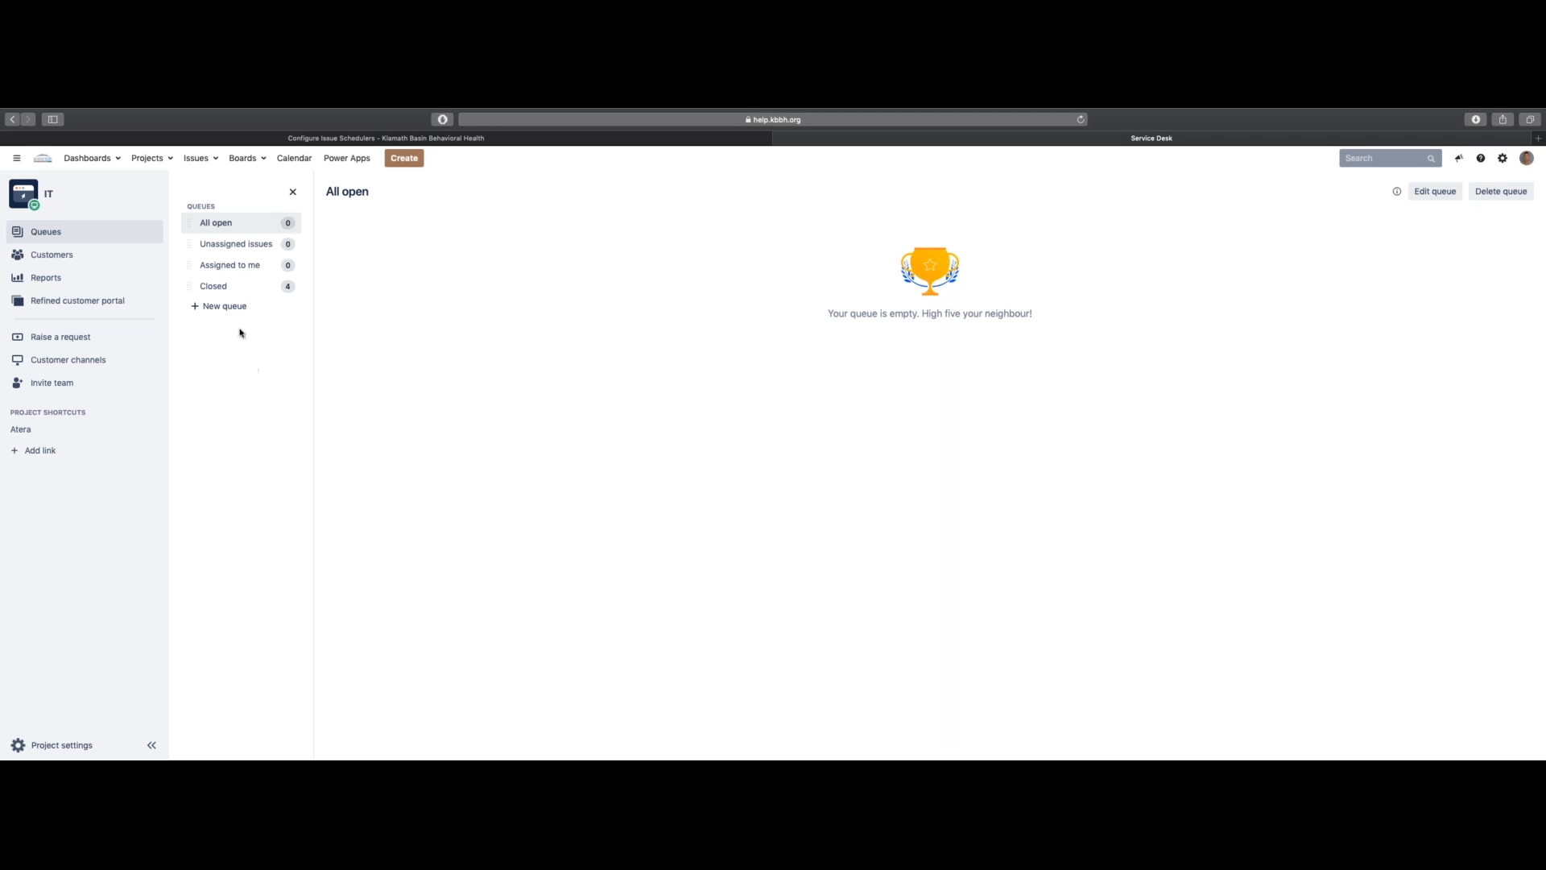
Show the linked applications and go to the Jira Portal help center.
{"action": "left_click", "coordinate": [16, 157]}
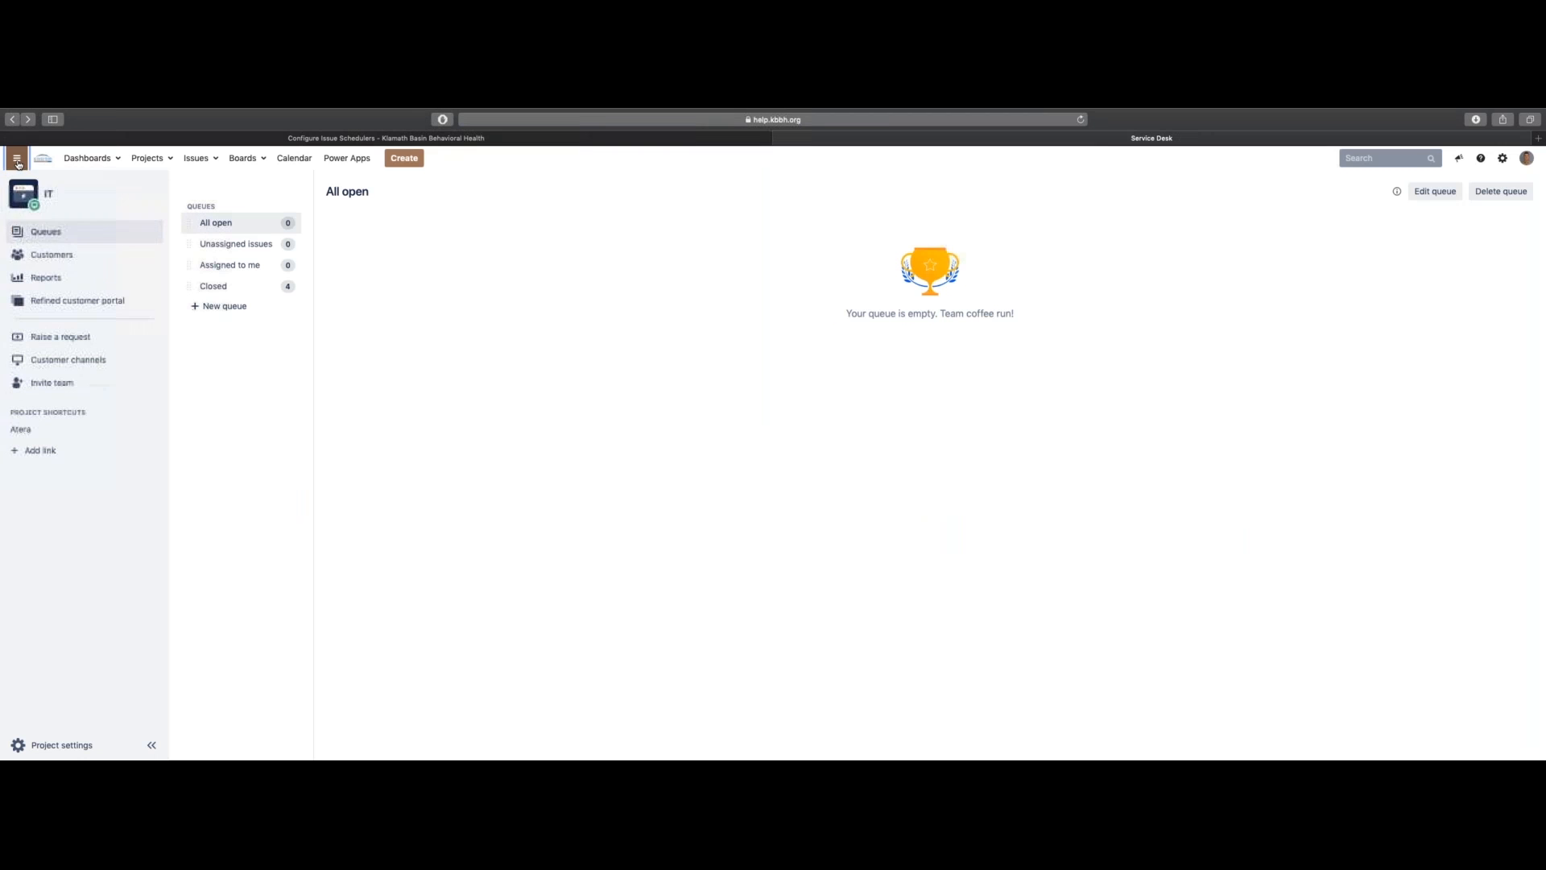
{"action": "left_click", "coordinate": [18, 164]}
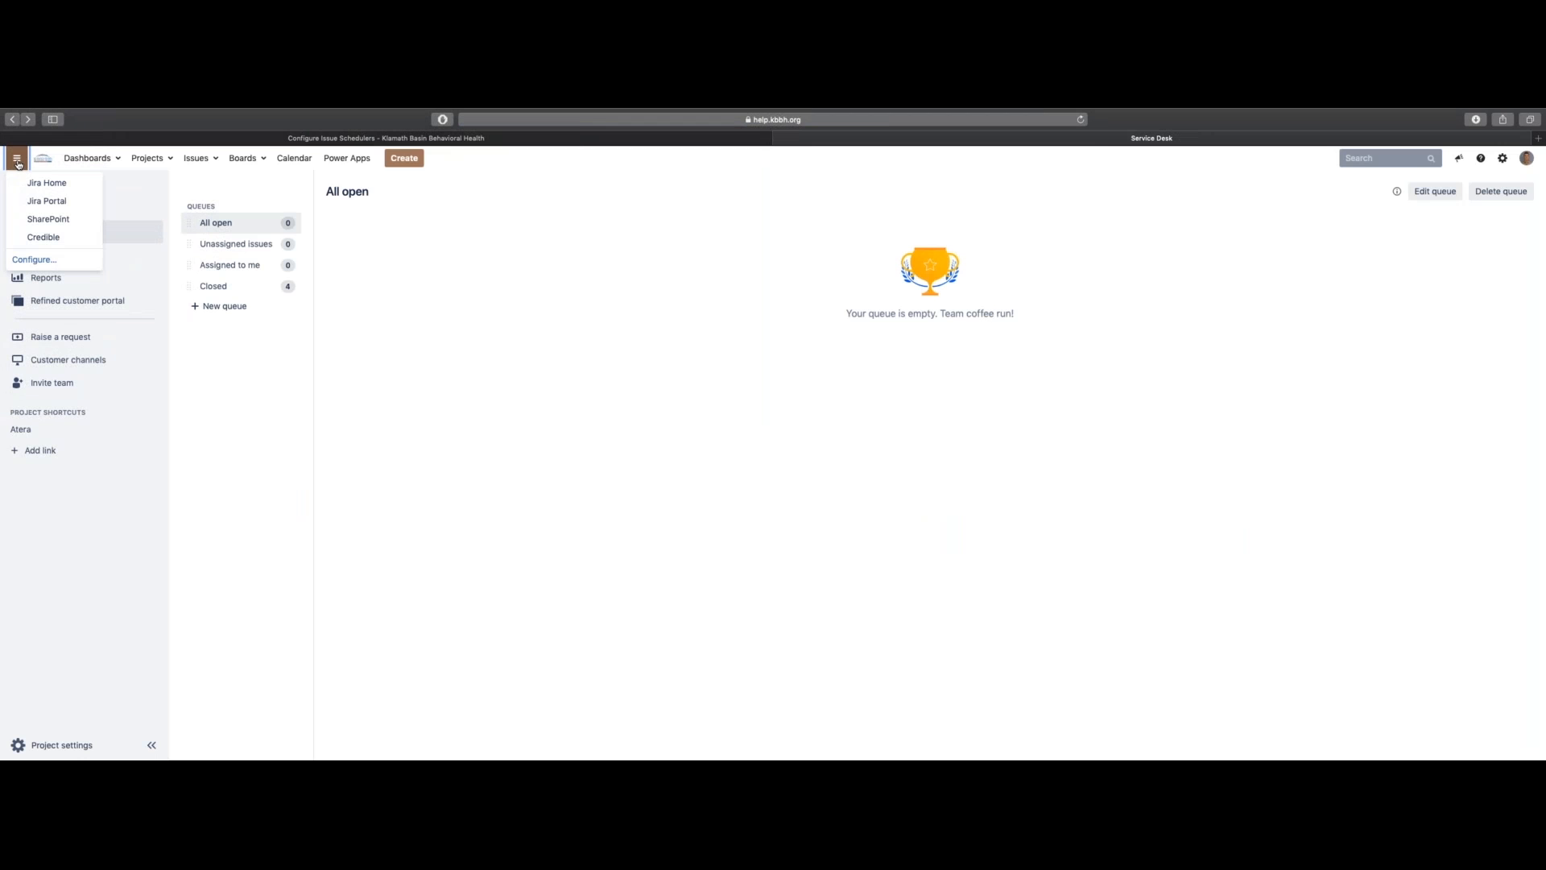
{"action": "left_click", "coordinate": [59, 207]}
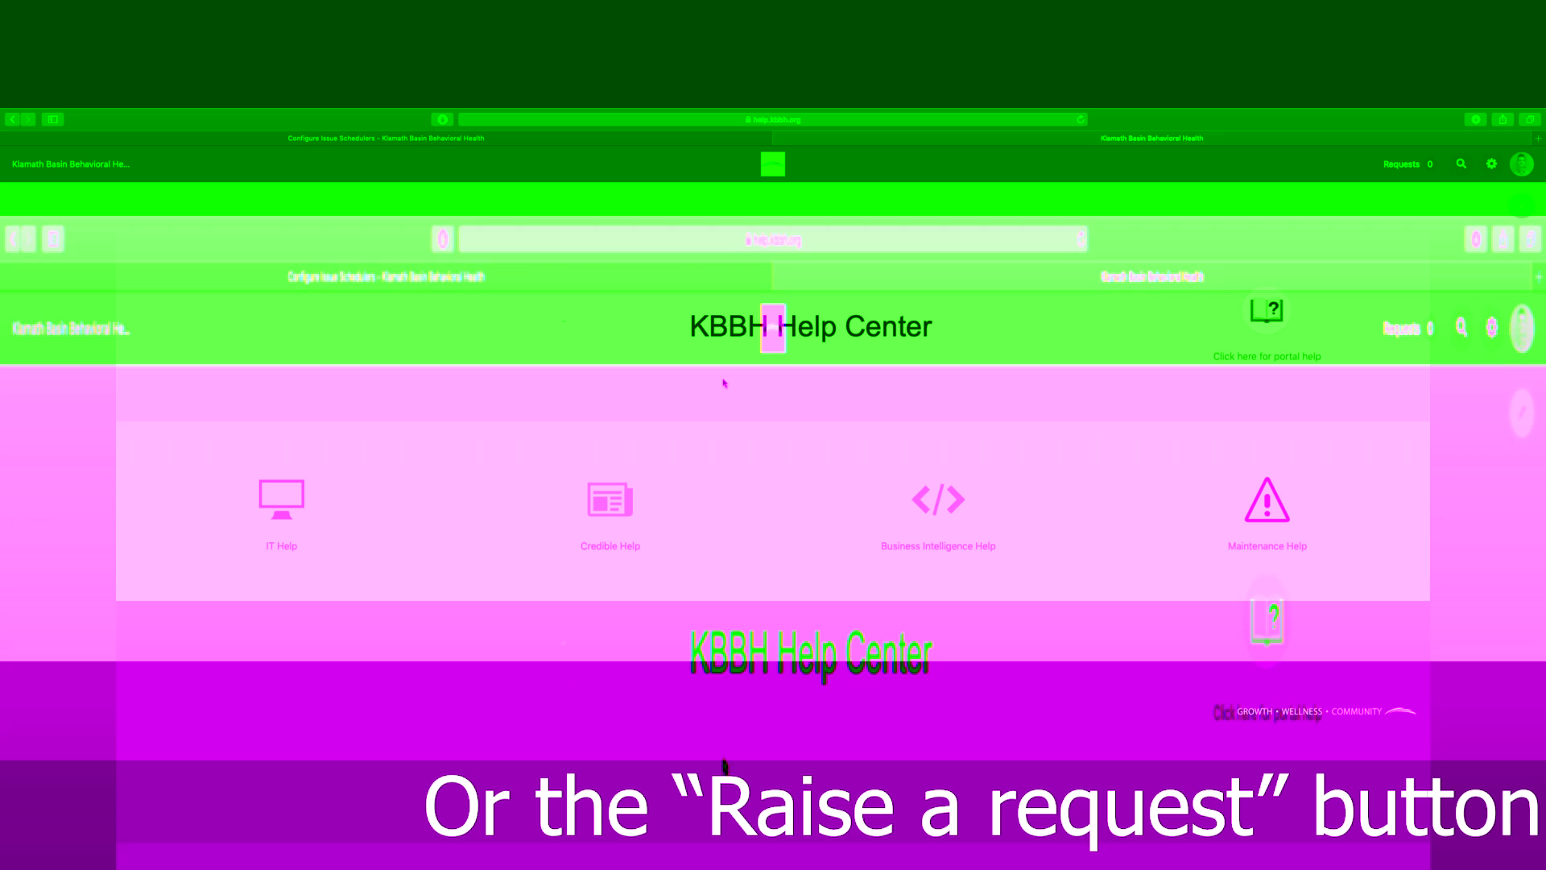
Switch to the other Jira browser page and open the Business Intelligence home dashboard.
{"action": "left_click", "coordinate": [327, 141]}
{"action": "left_click", "coordinate": [42, 157]}
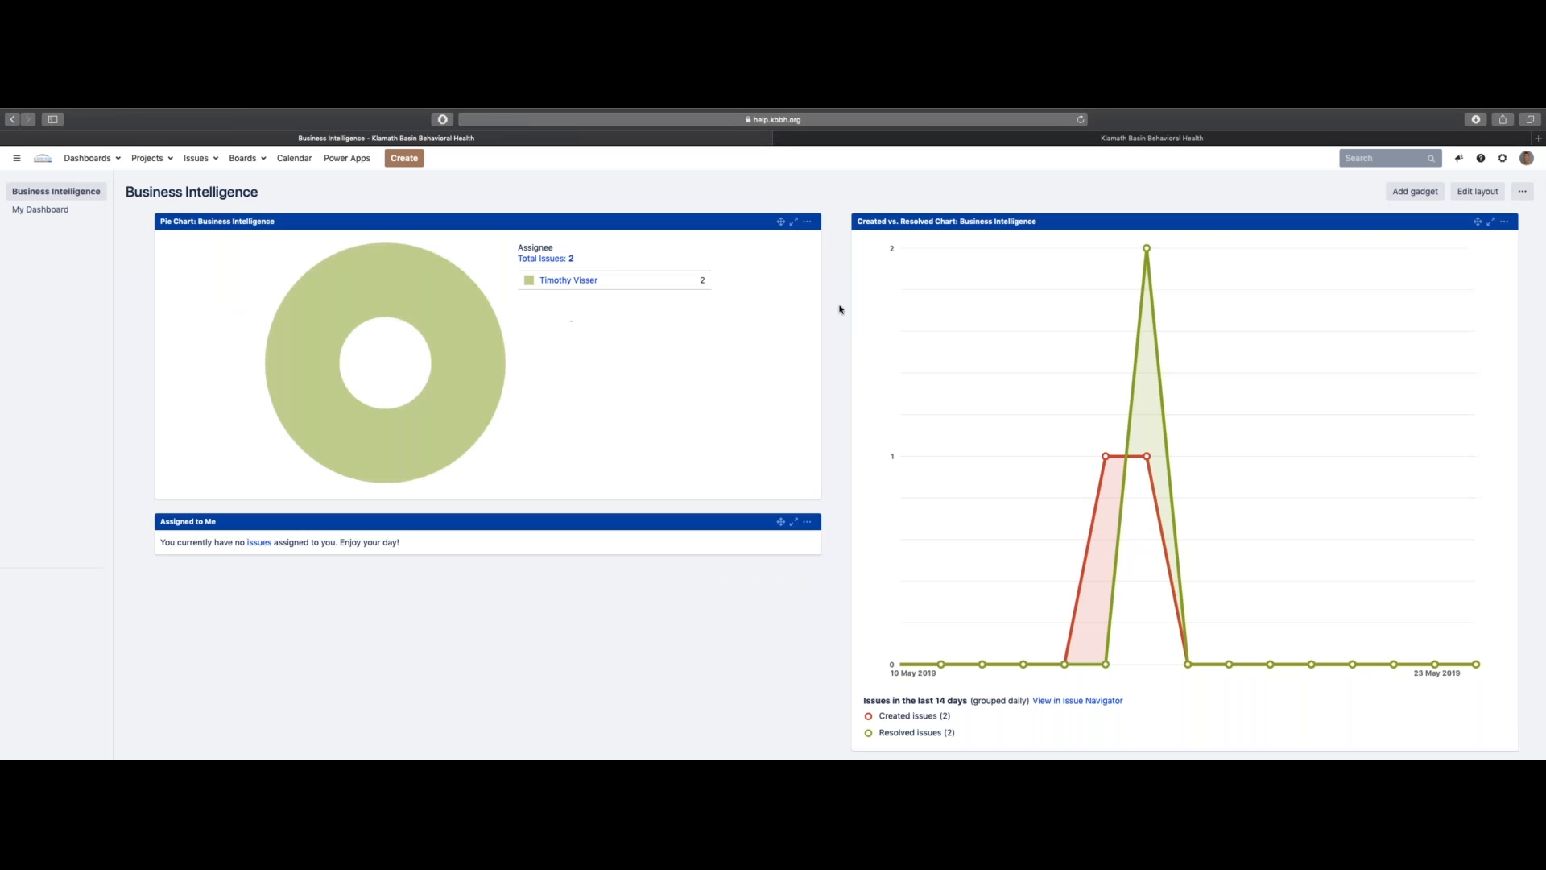